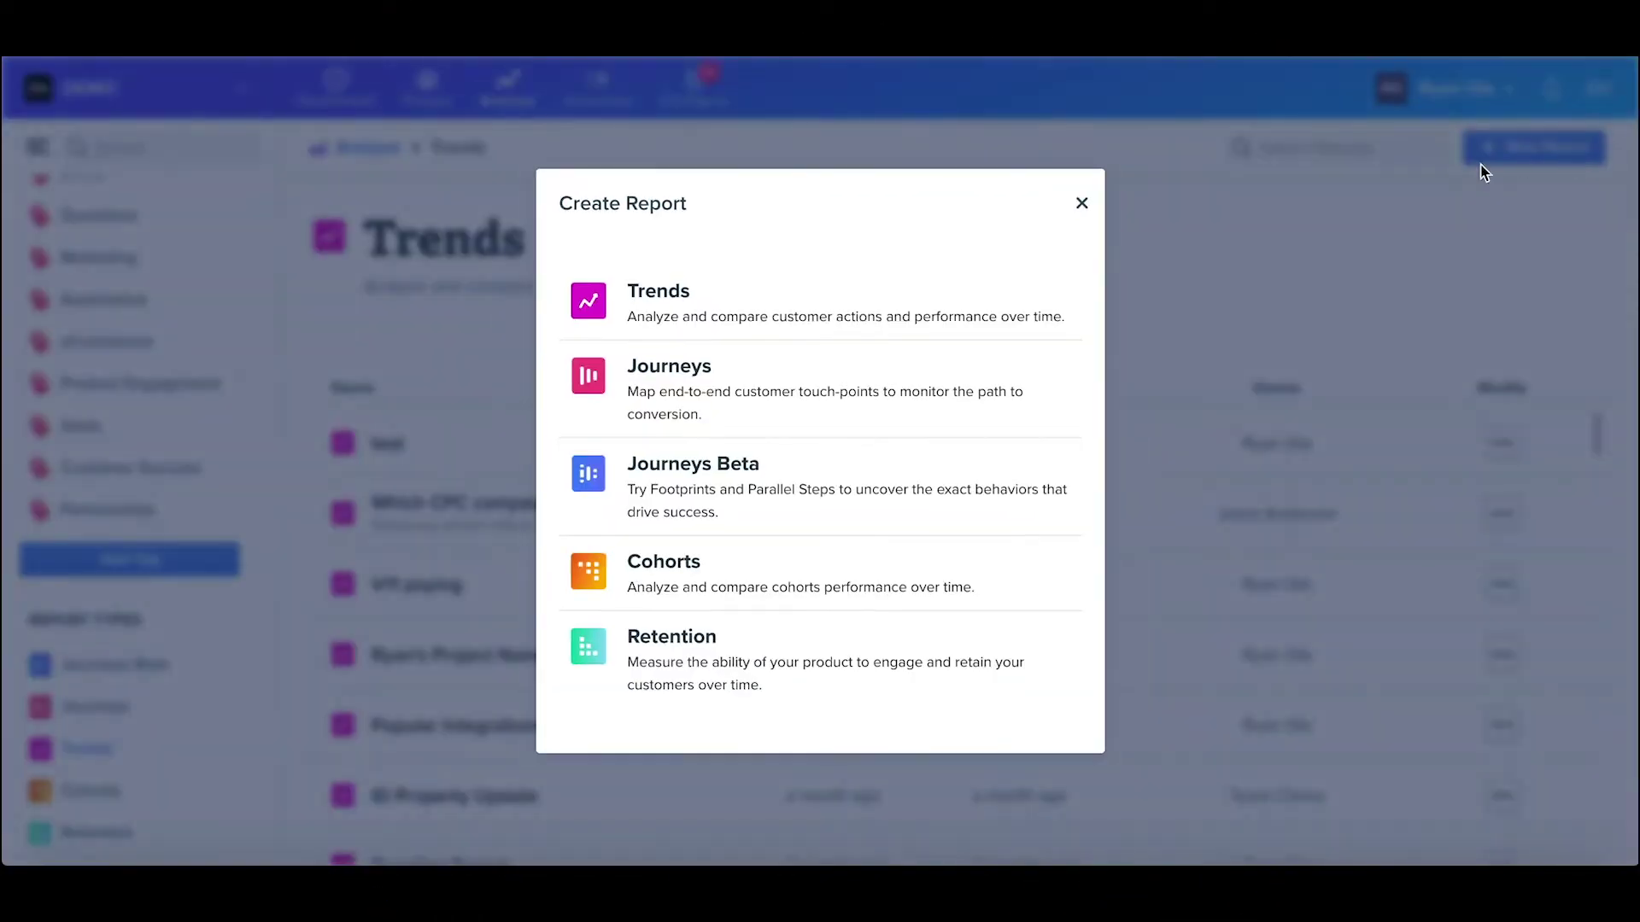
Open the Create Report chooser listing Trends, Journeys, Cohorts and Retention
click(786, 306)
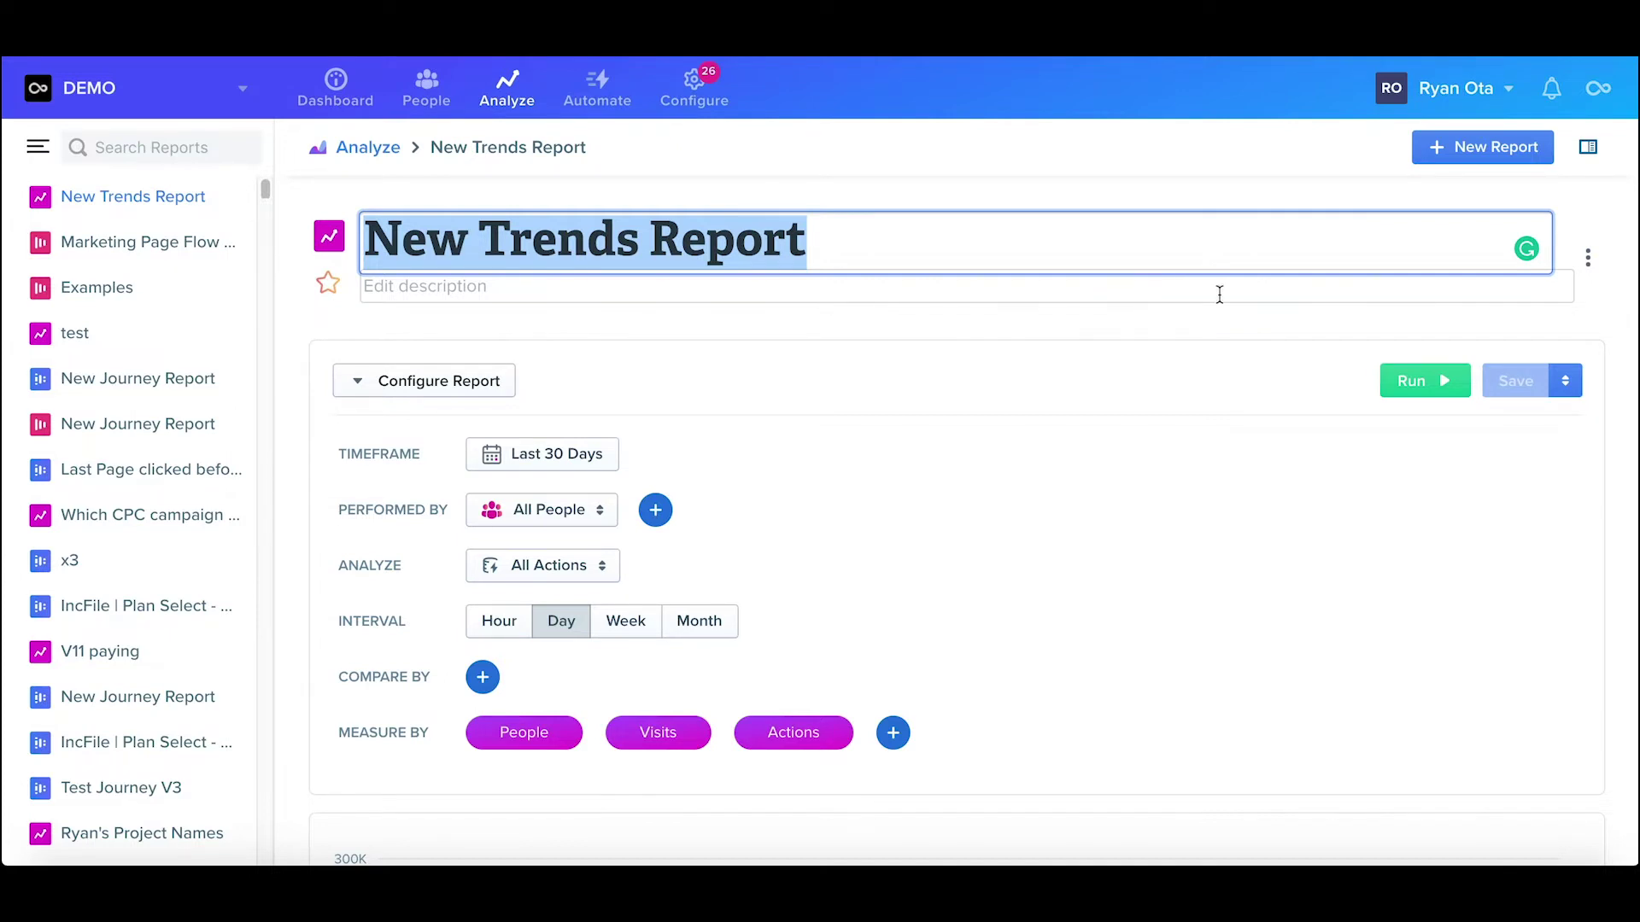
Change the new Trends report's timeframe from Last 30 Days to Last 90 Days
click(576, 457)
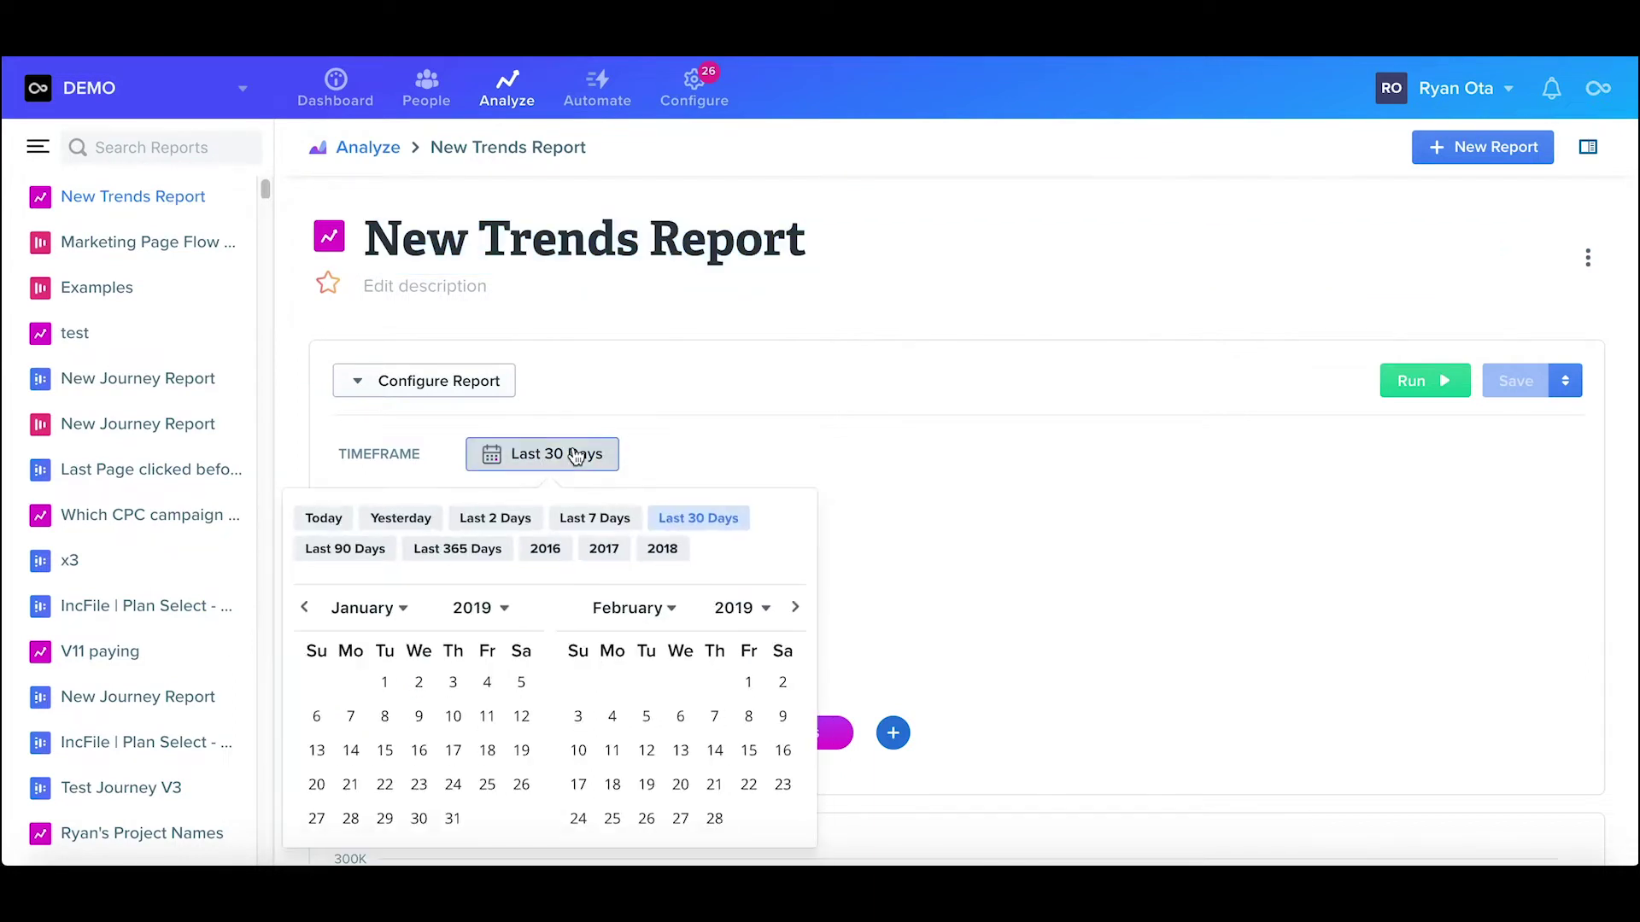
click(382, 550)
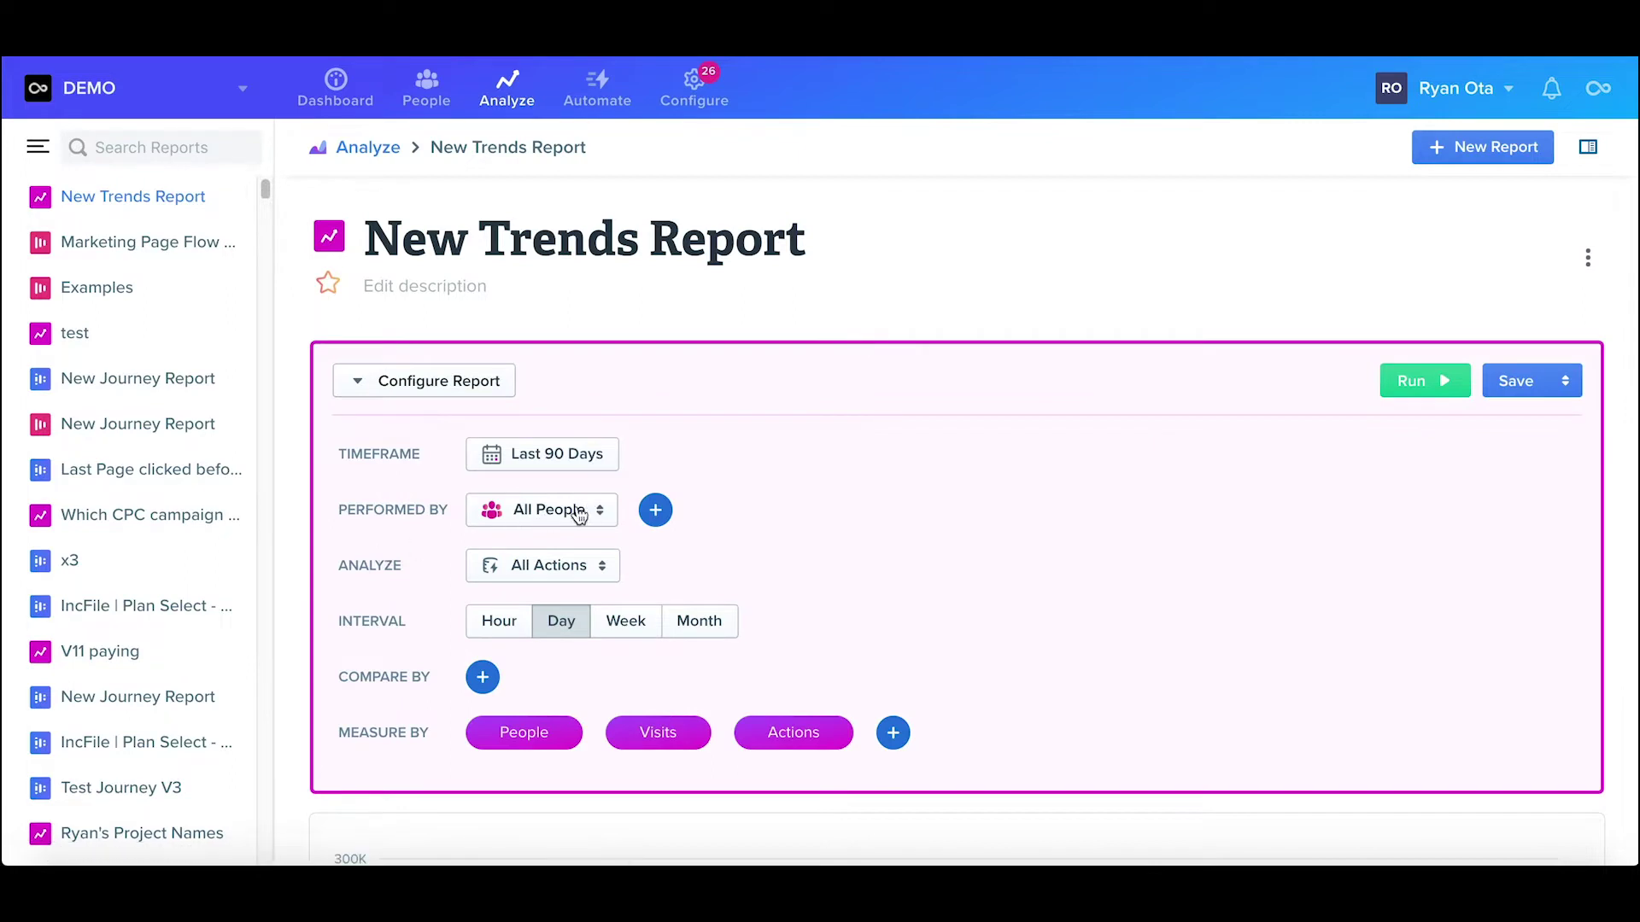
mouse_move(444, 509)
click(594, 567)
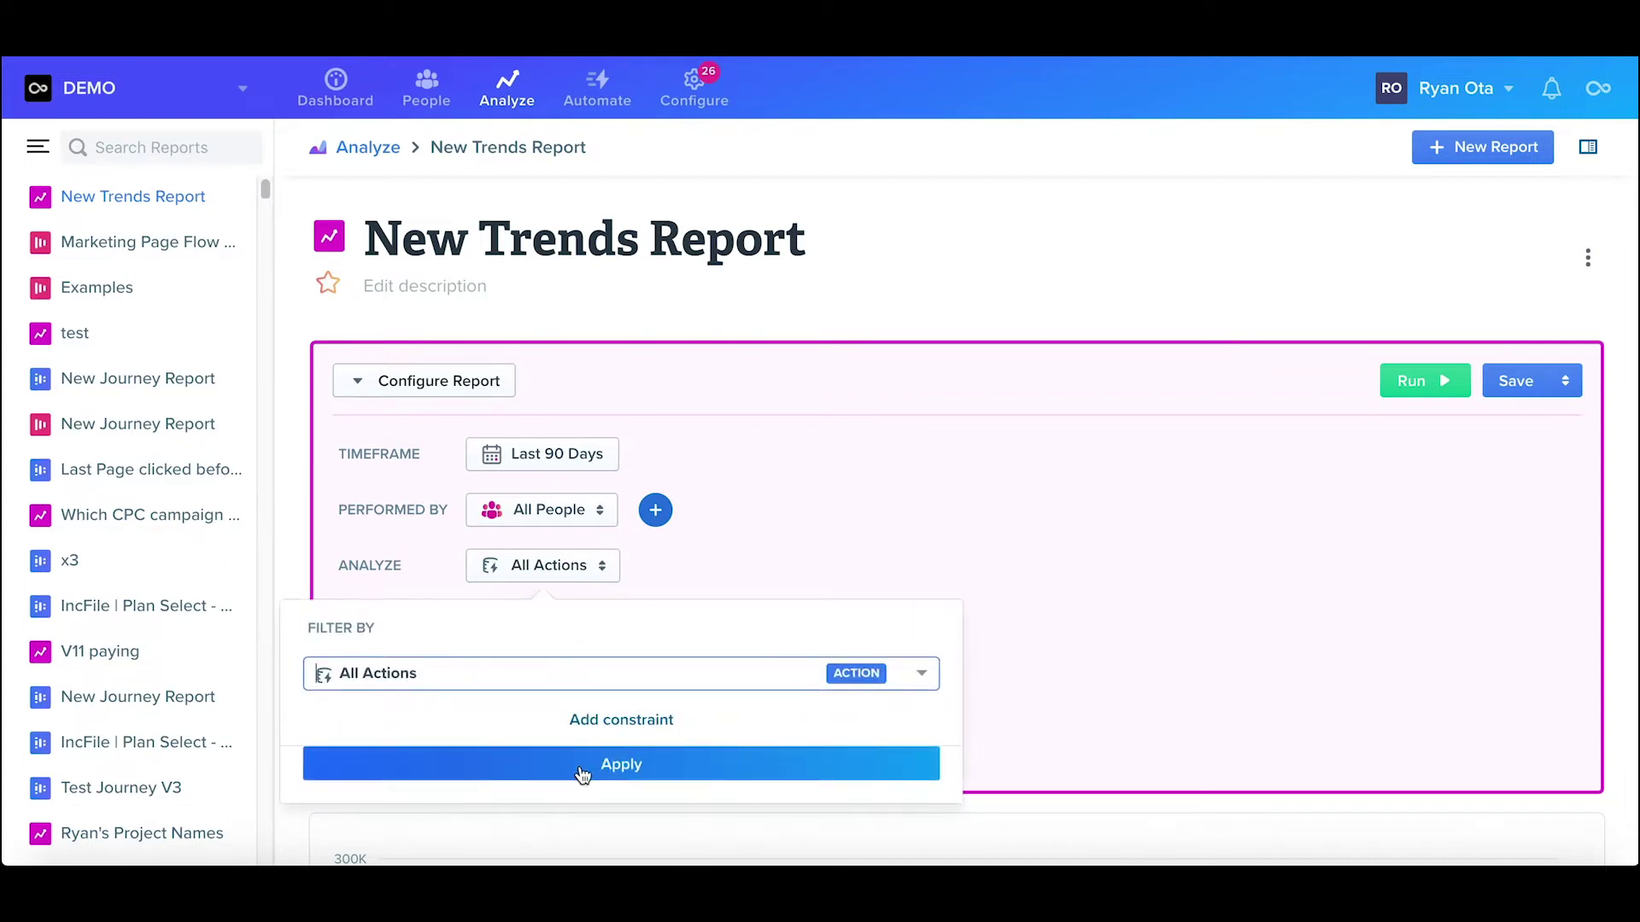
Filter the report to Pageview actions with Is Landing Page = true and apply it
text(page)
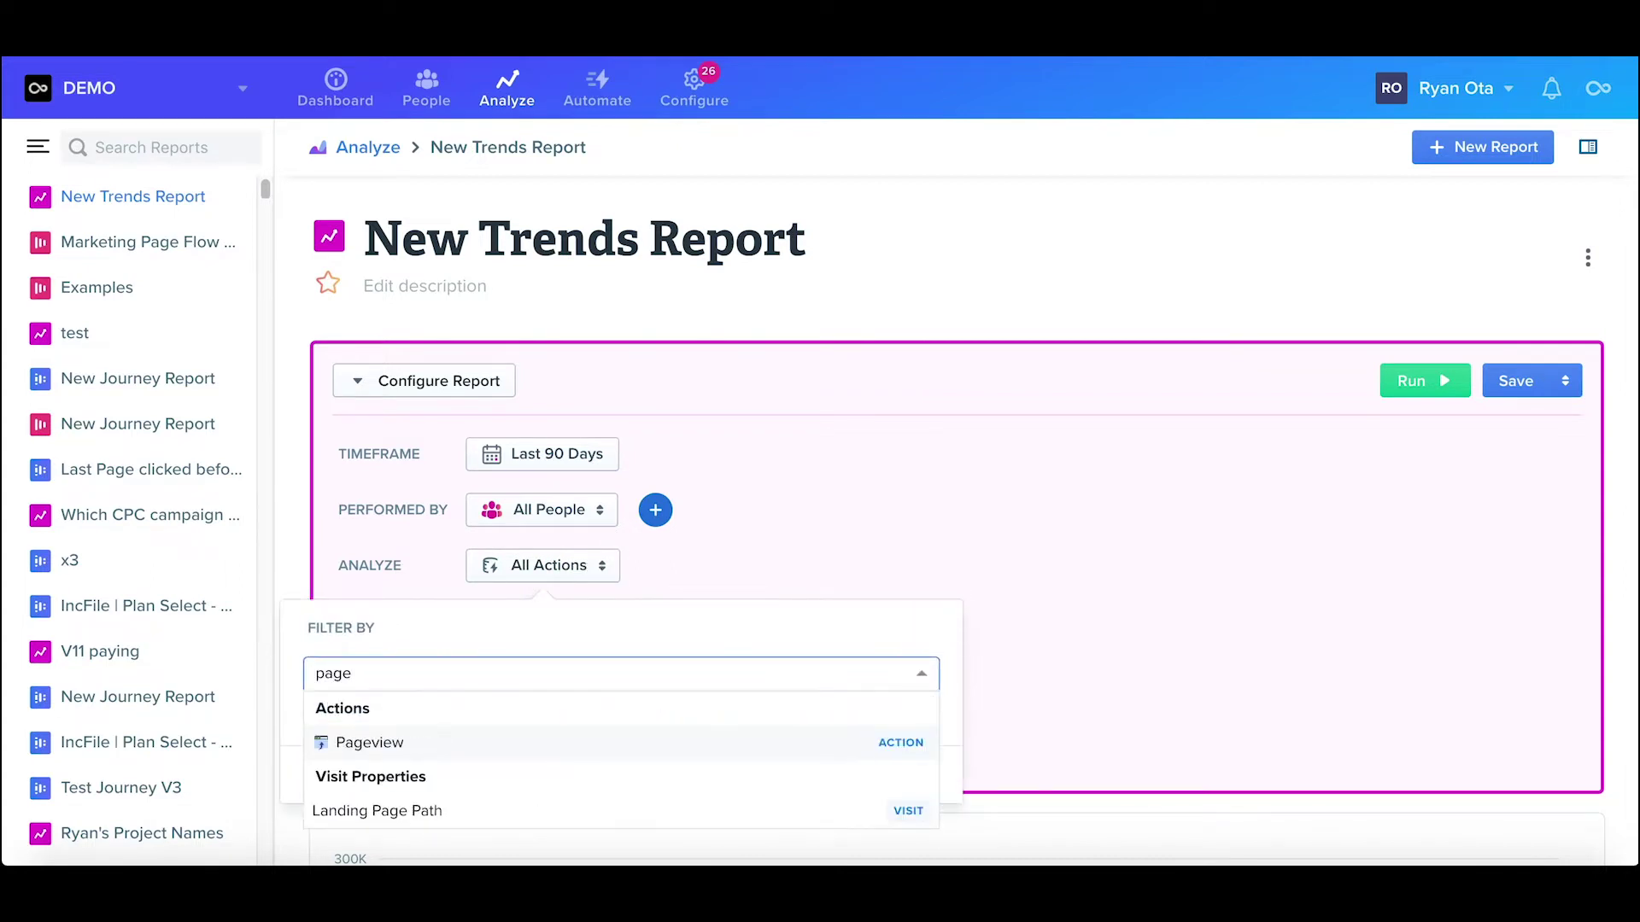
click(543, 745)
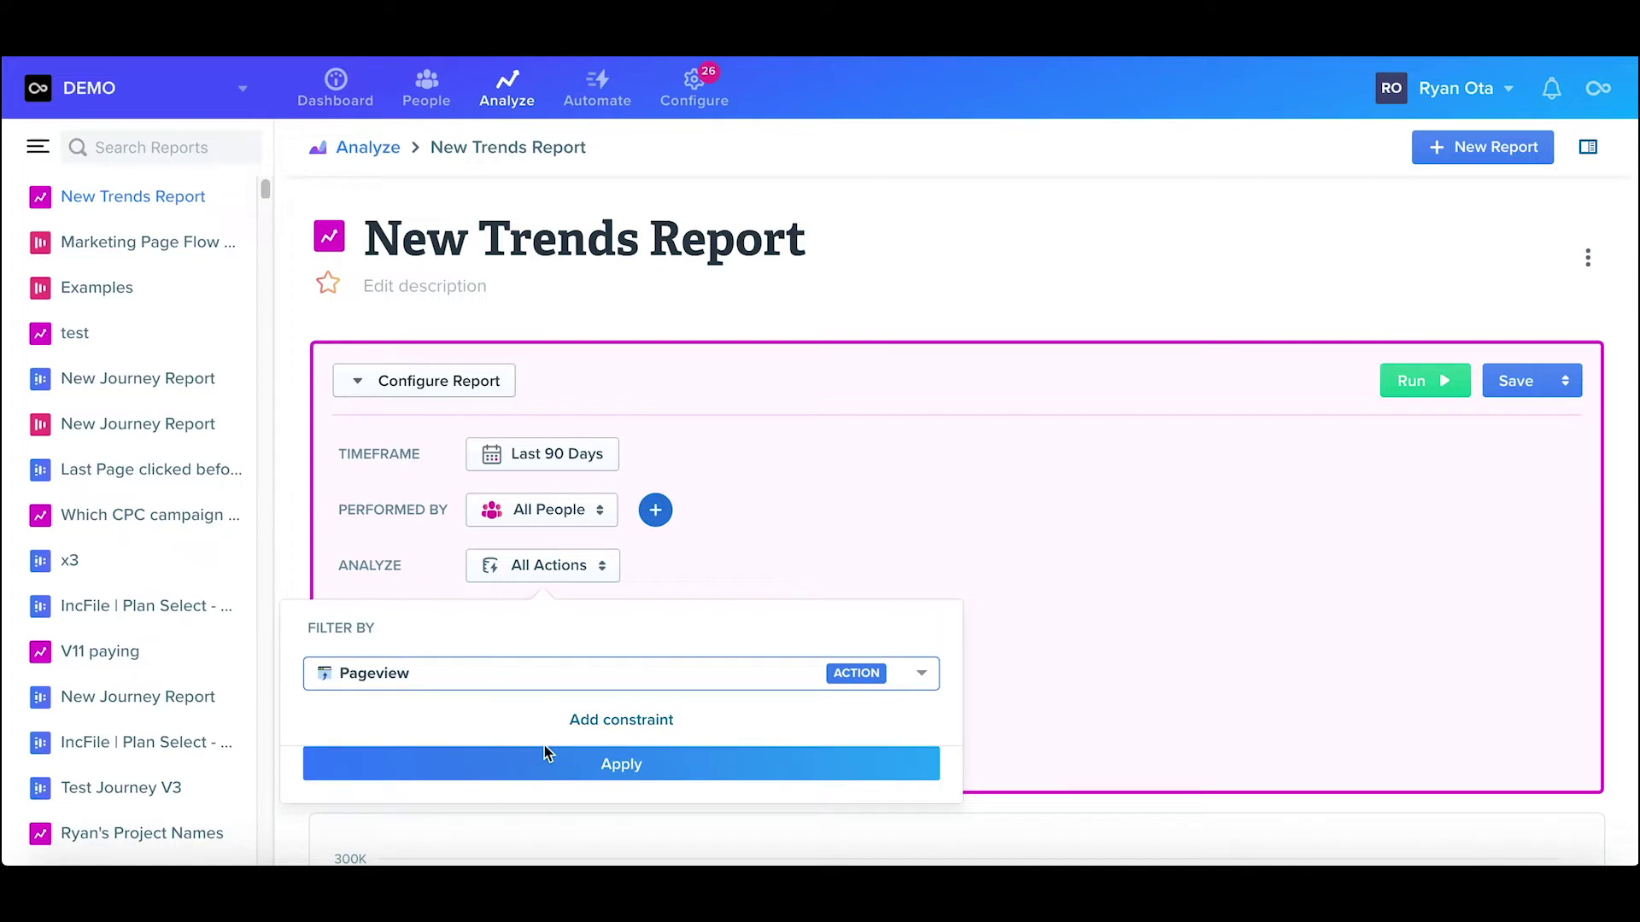
click(609, 723)
click(457, 724)
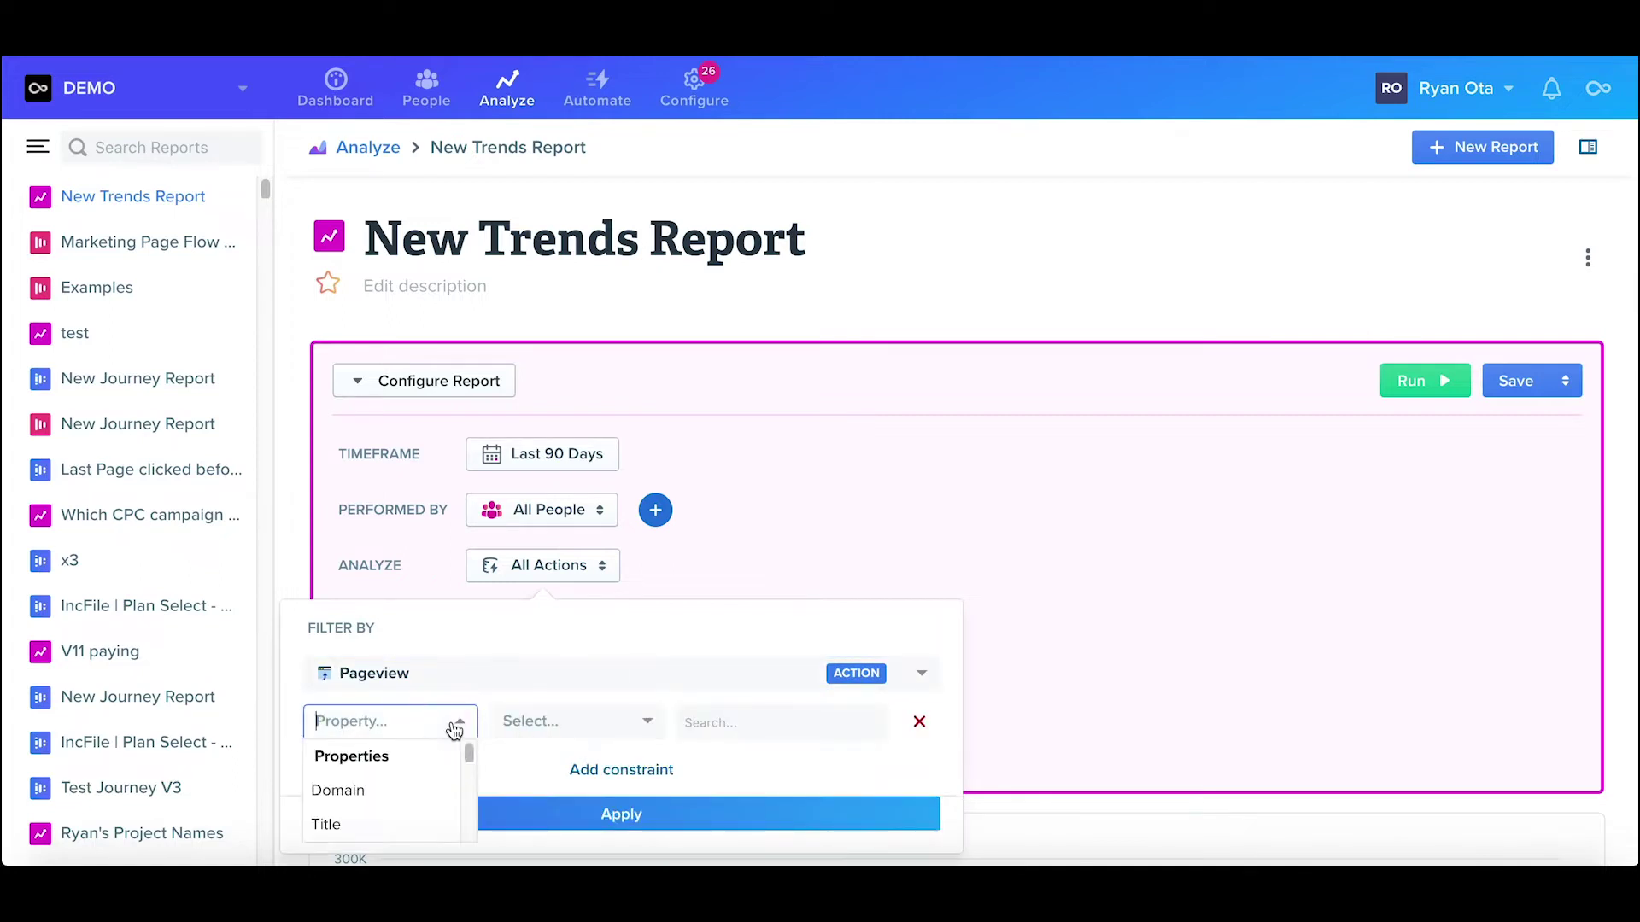
text(lan)
click(422, 759)
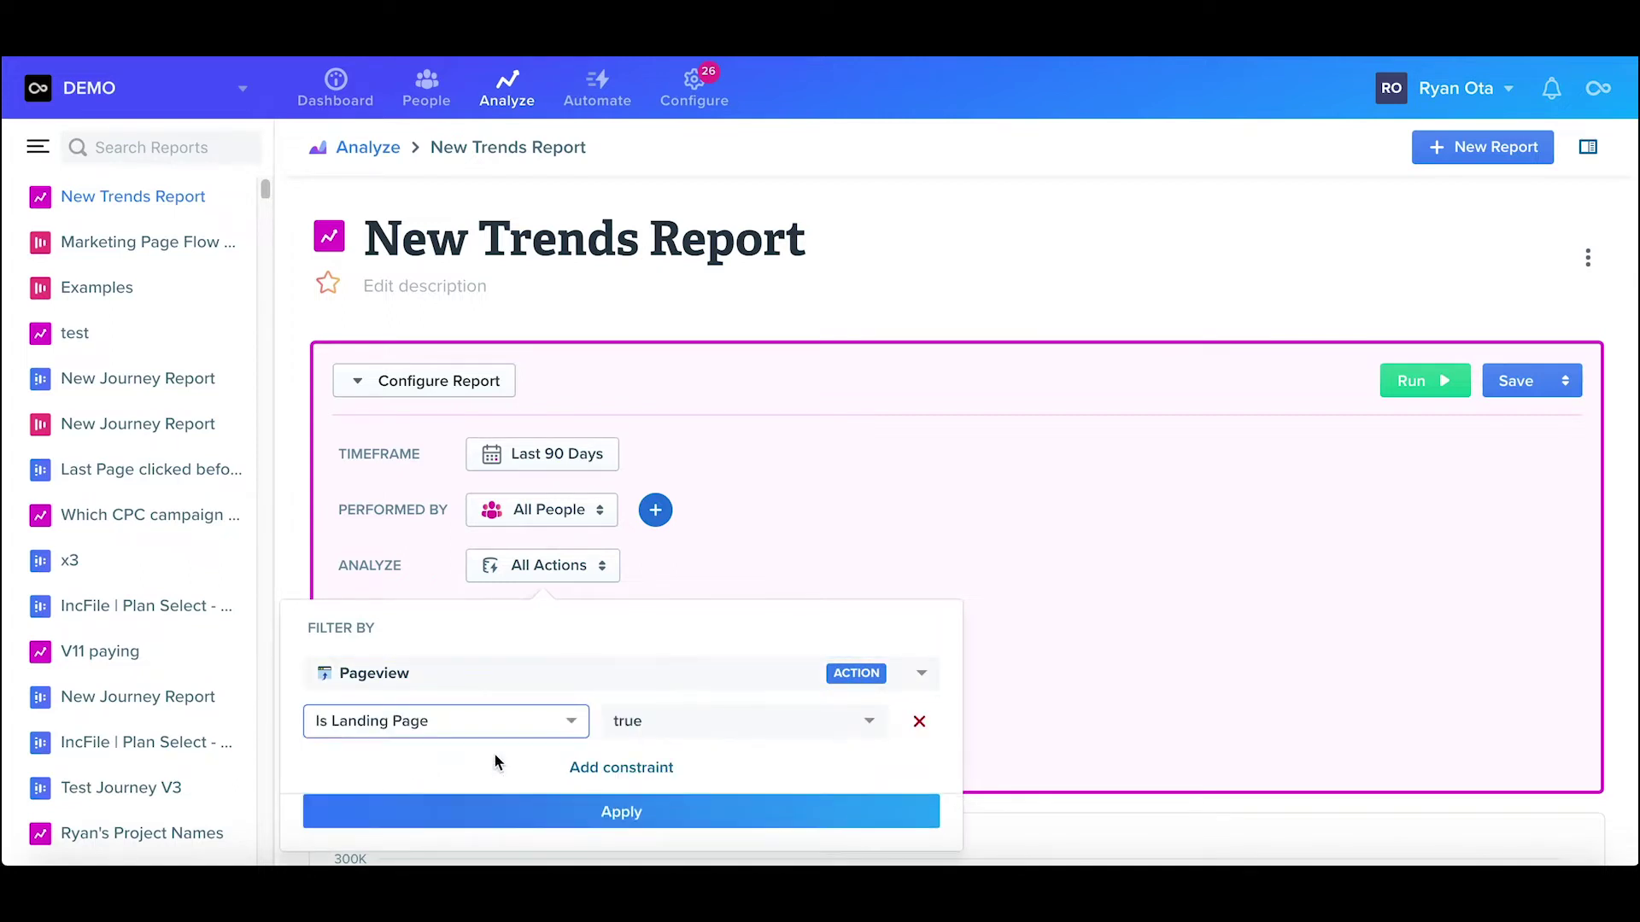
click(696, 814)
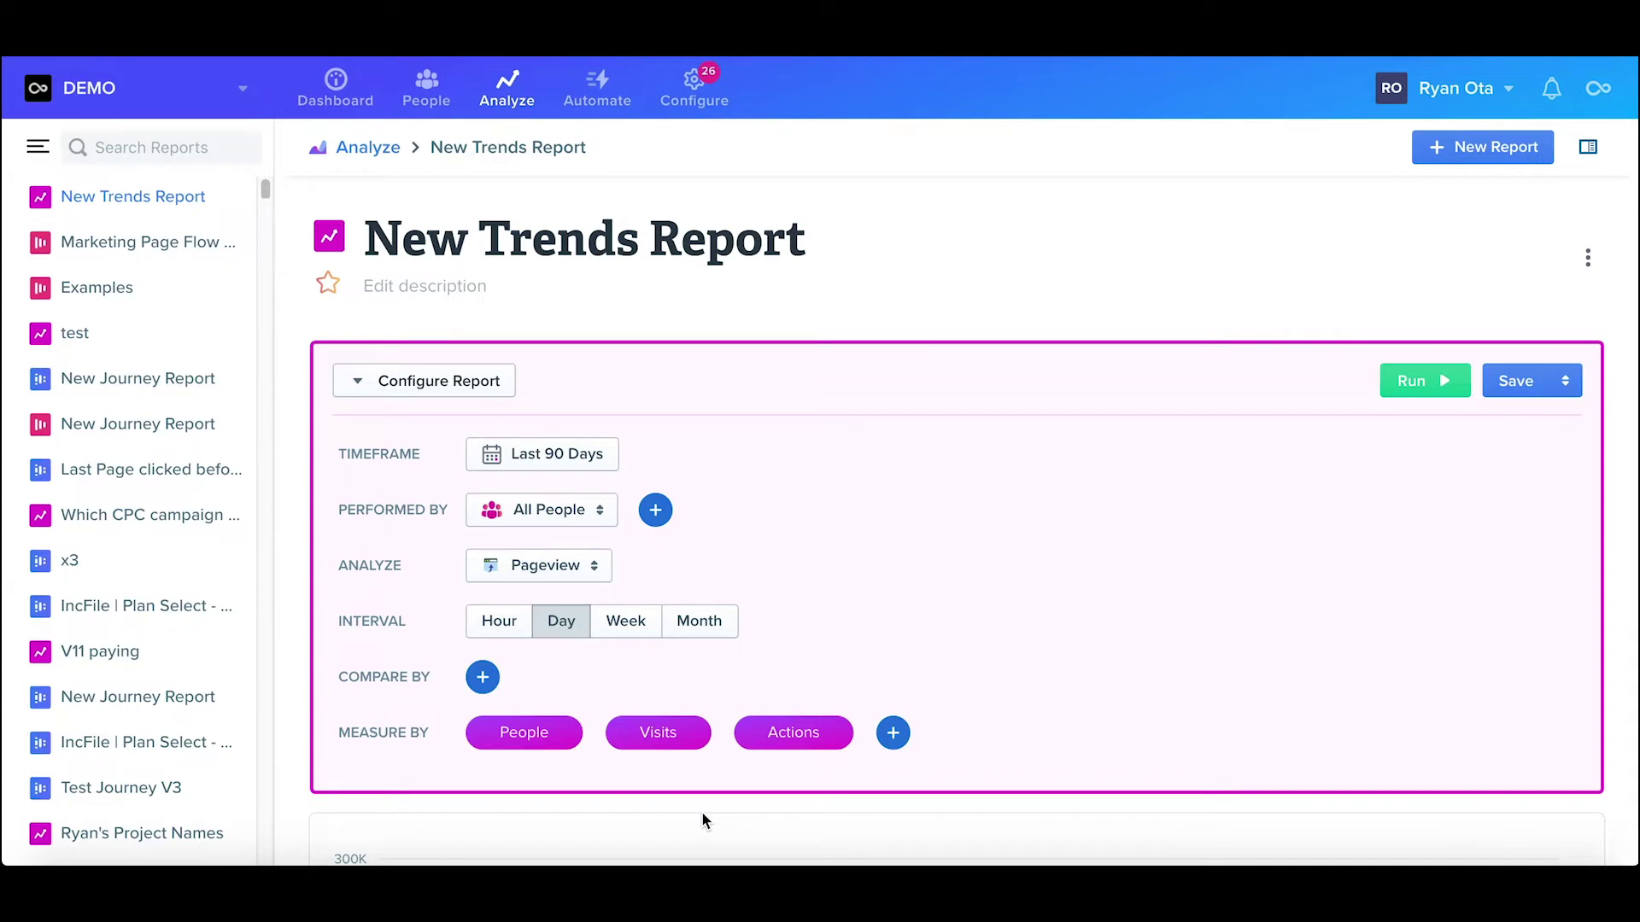
Compare the landing-page views by Referrer Type and run the report
click(483, 678)
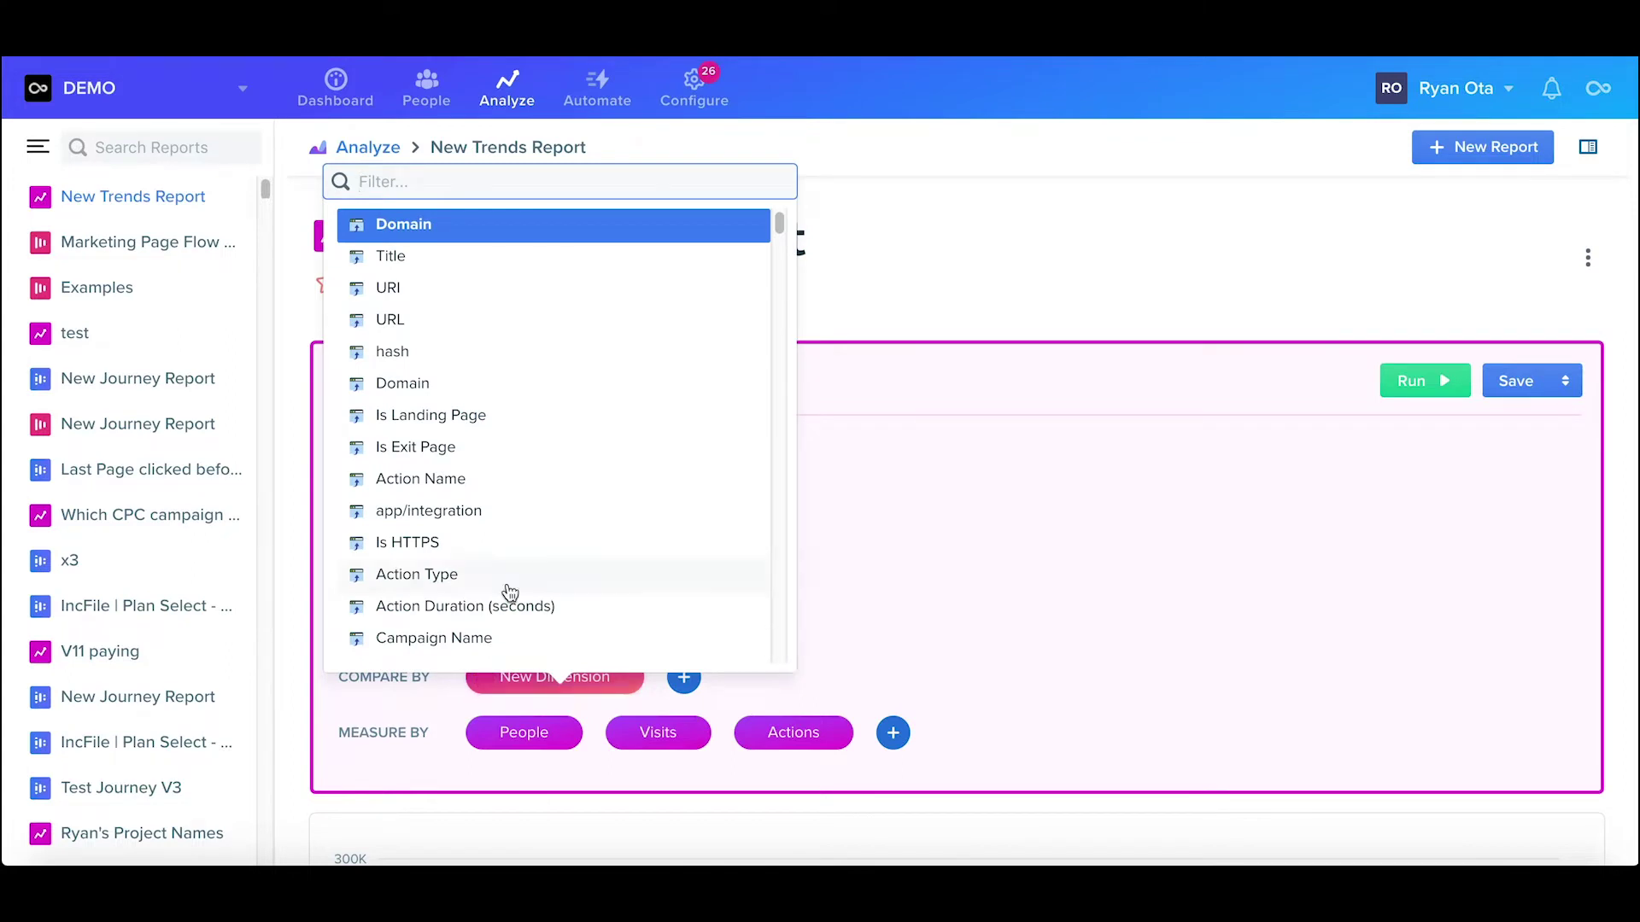
text(ref)
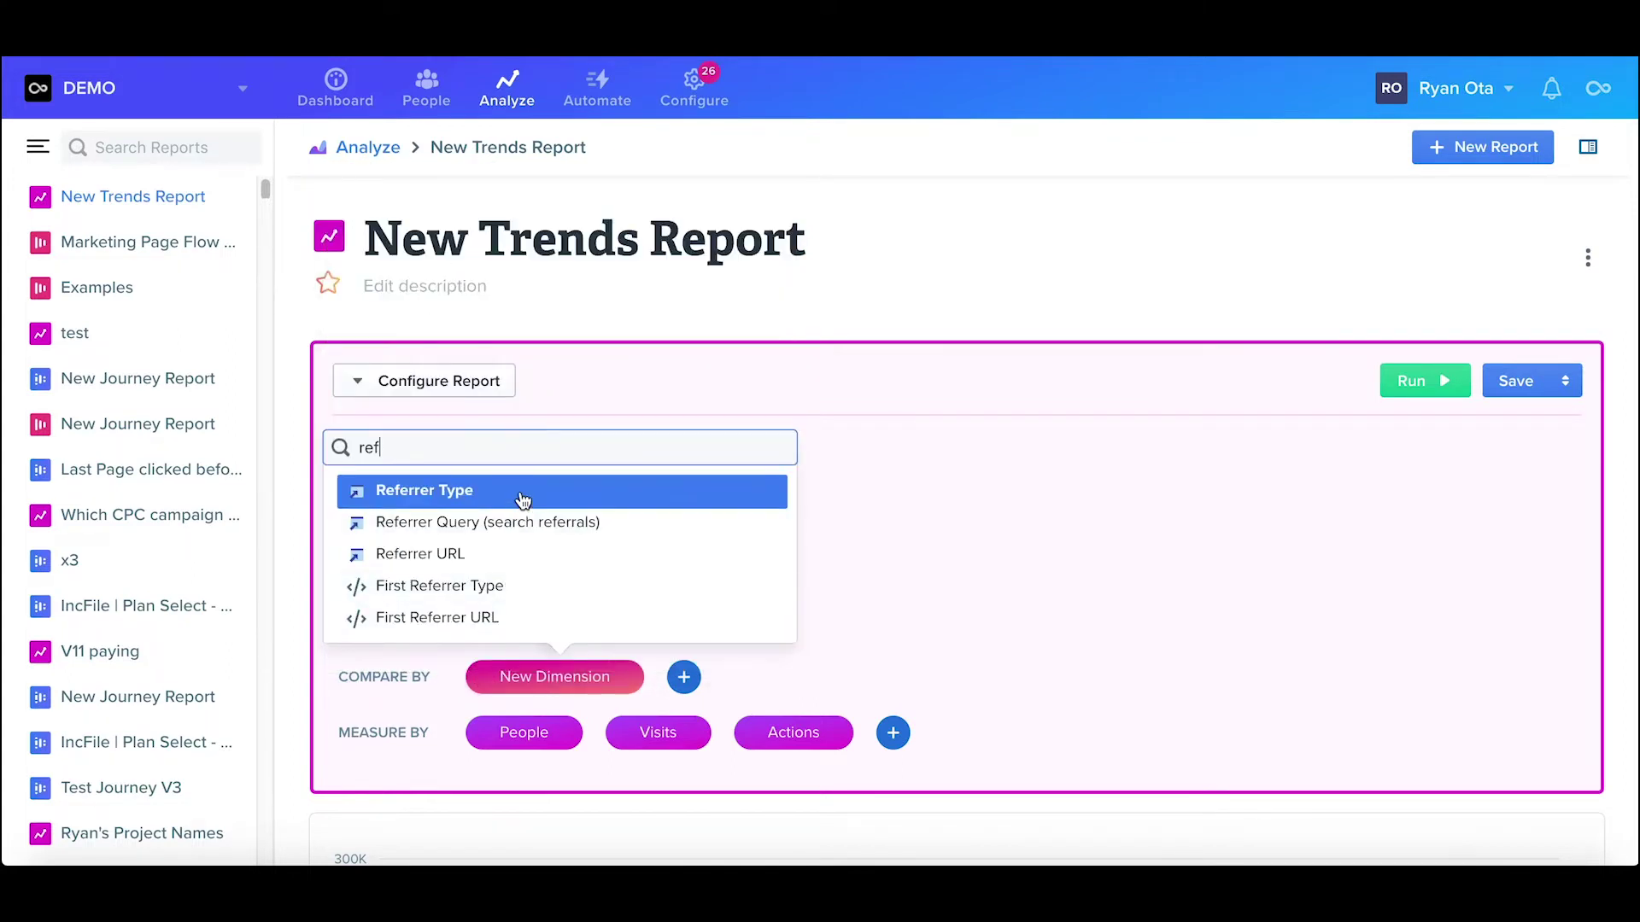
click(522, 493)
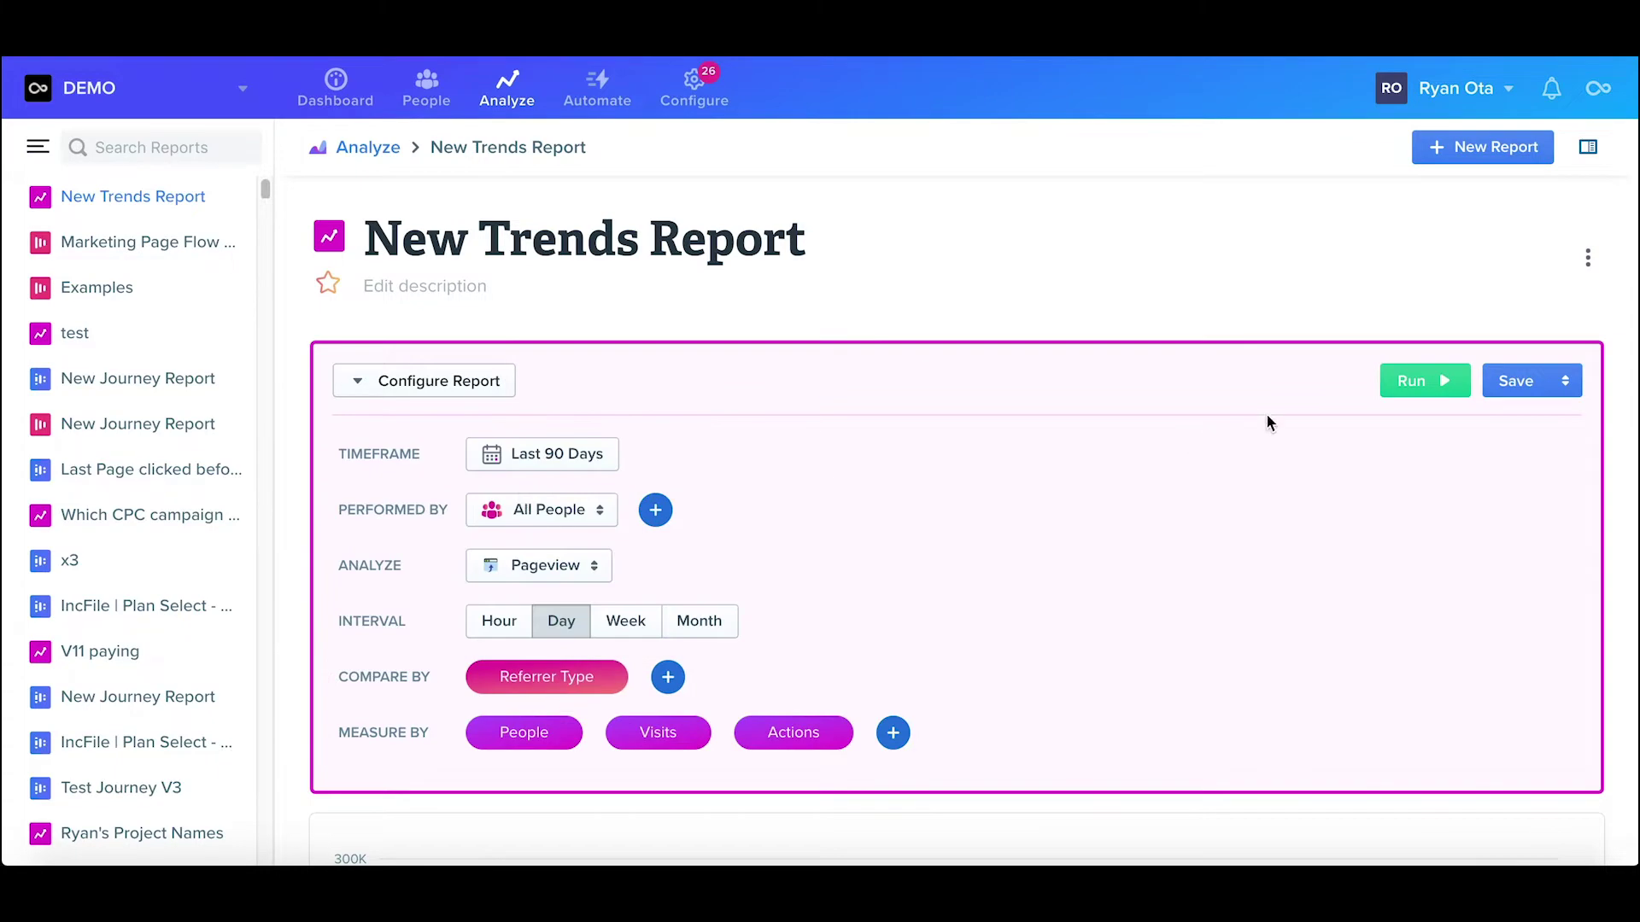
click(1418, 381)
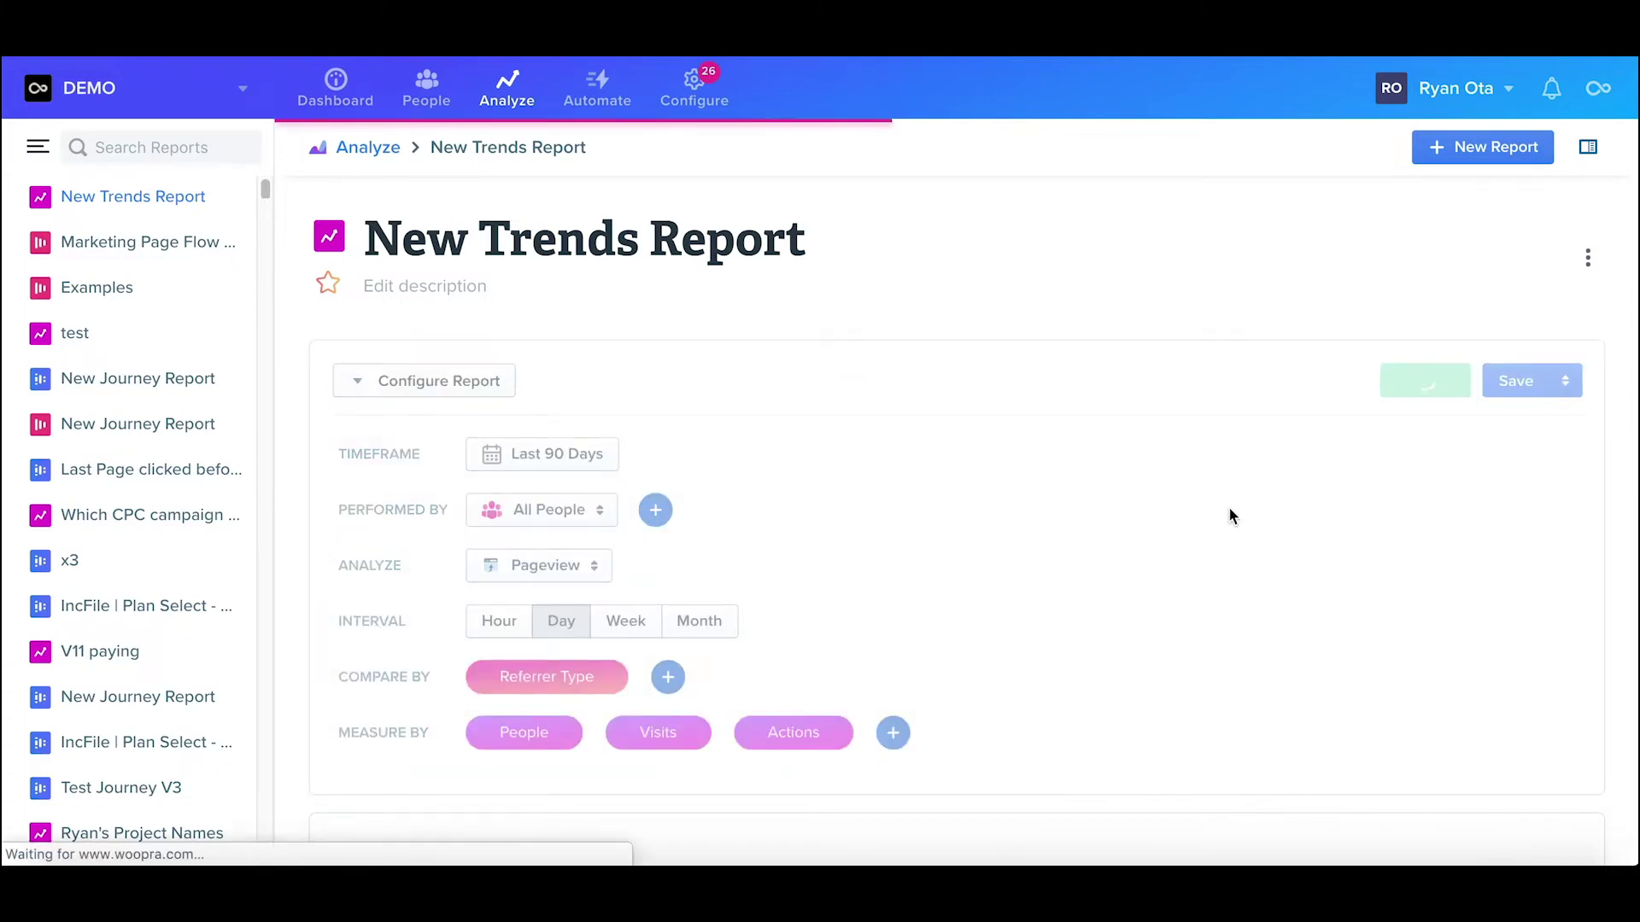
Sort referrers by People and chart the direct and search referrers as lines
scroll(1230, 516, down, 9)
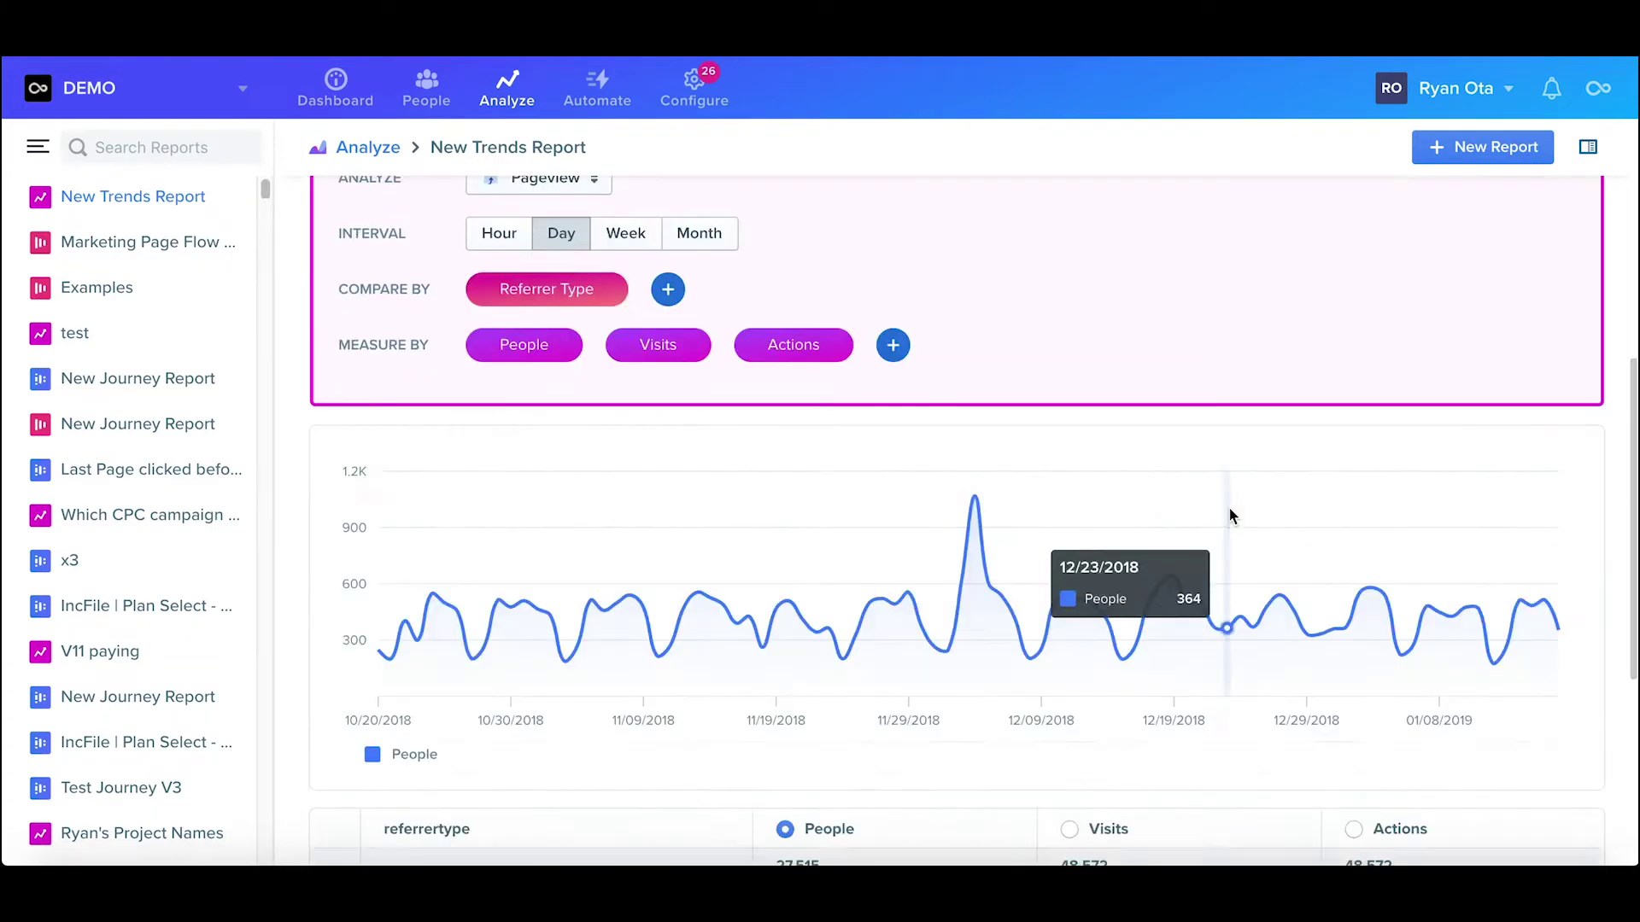
click(887, 430)
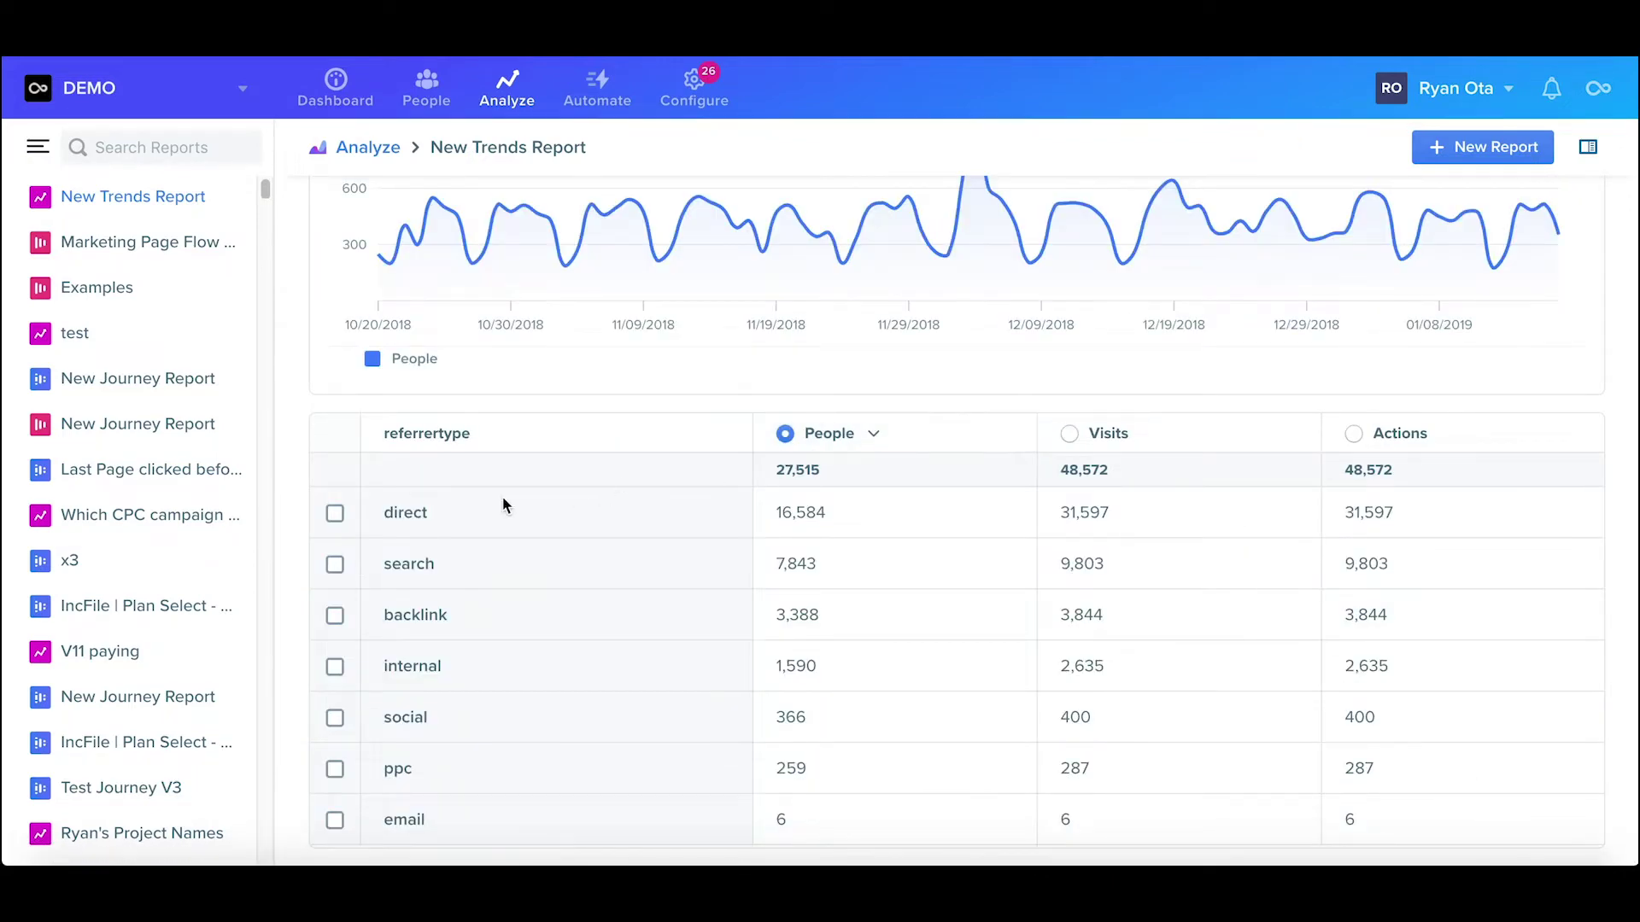
click(335, 517)
click(335, 564)
click(1507, 794)
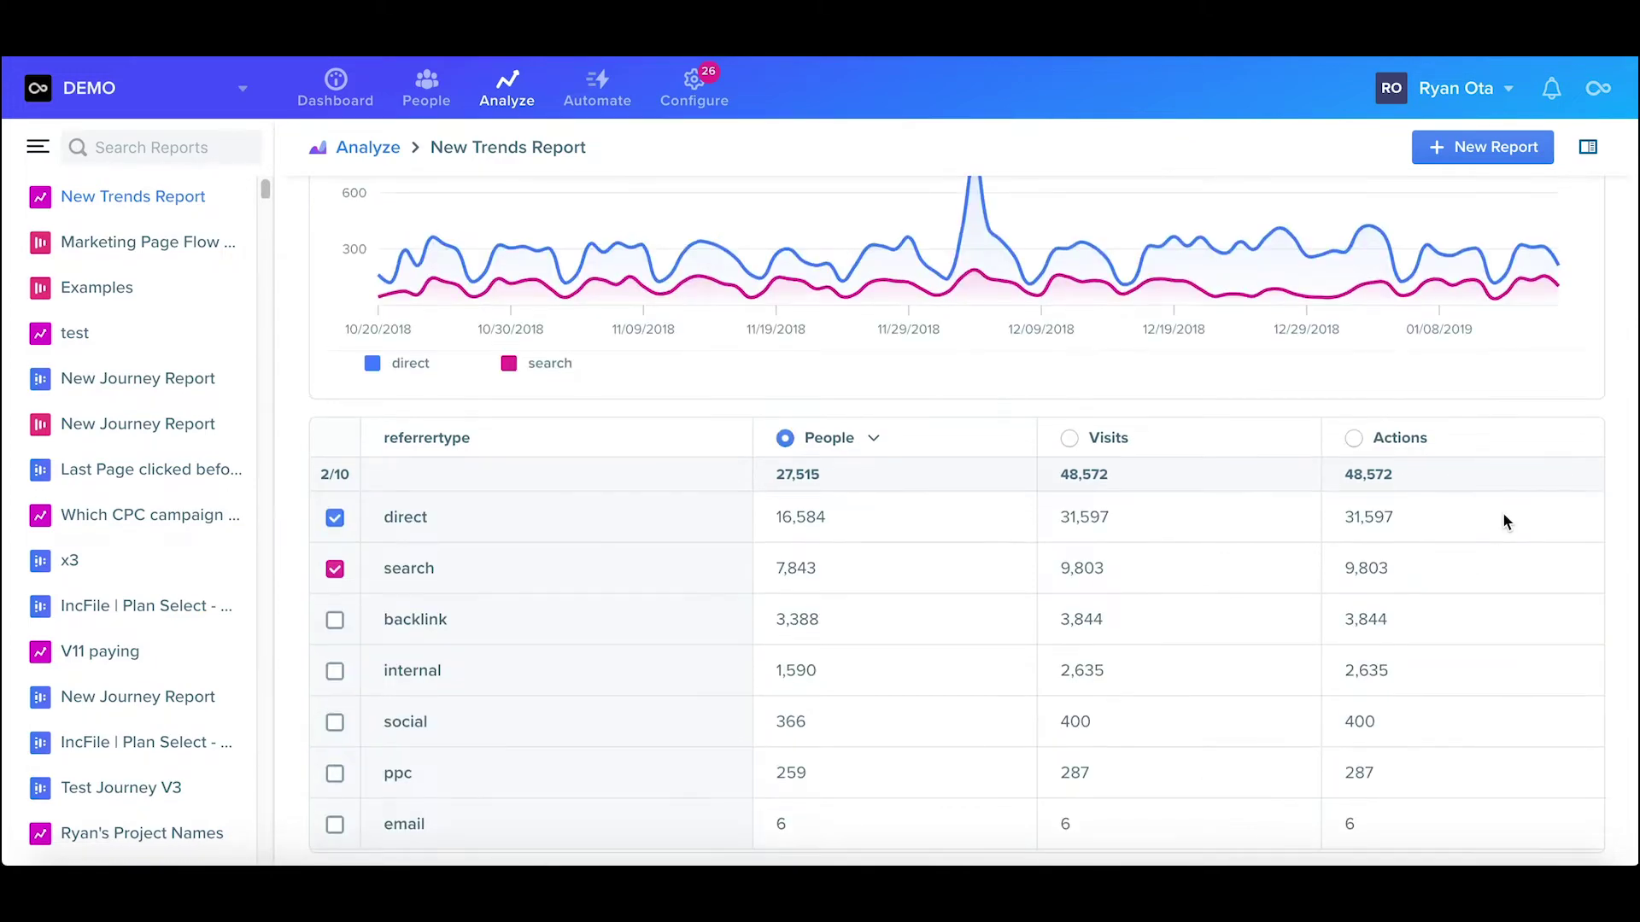
scroll(1503, 521, up, 2)
scroll(1210, 431, up, 1)
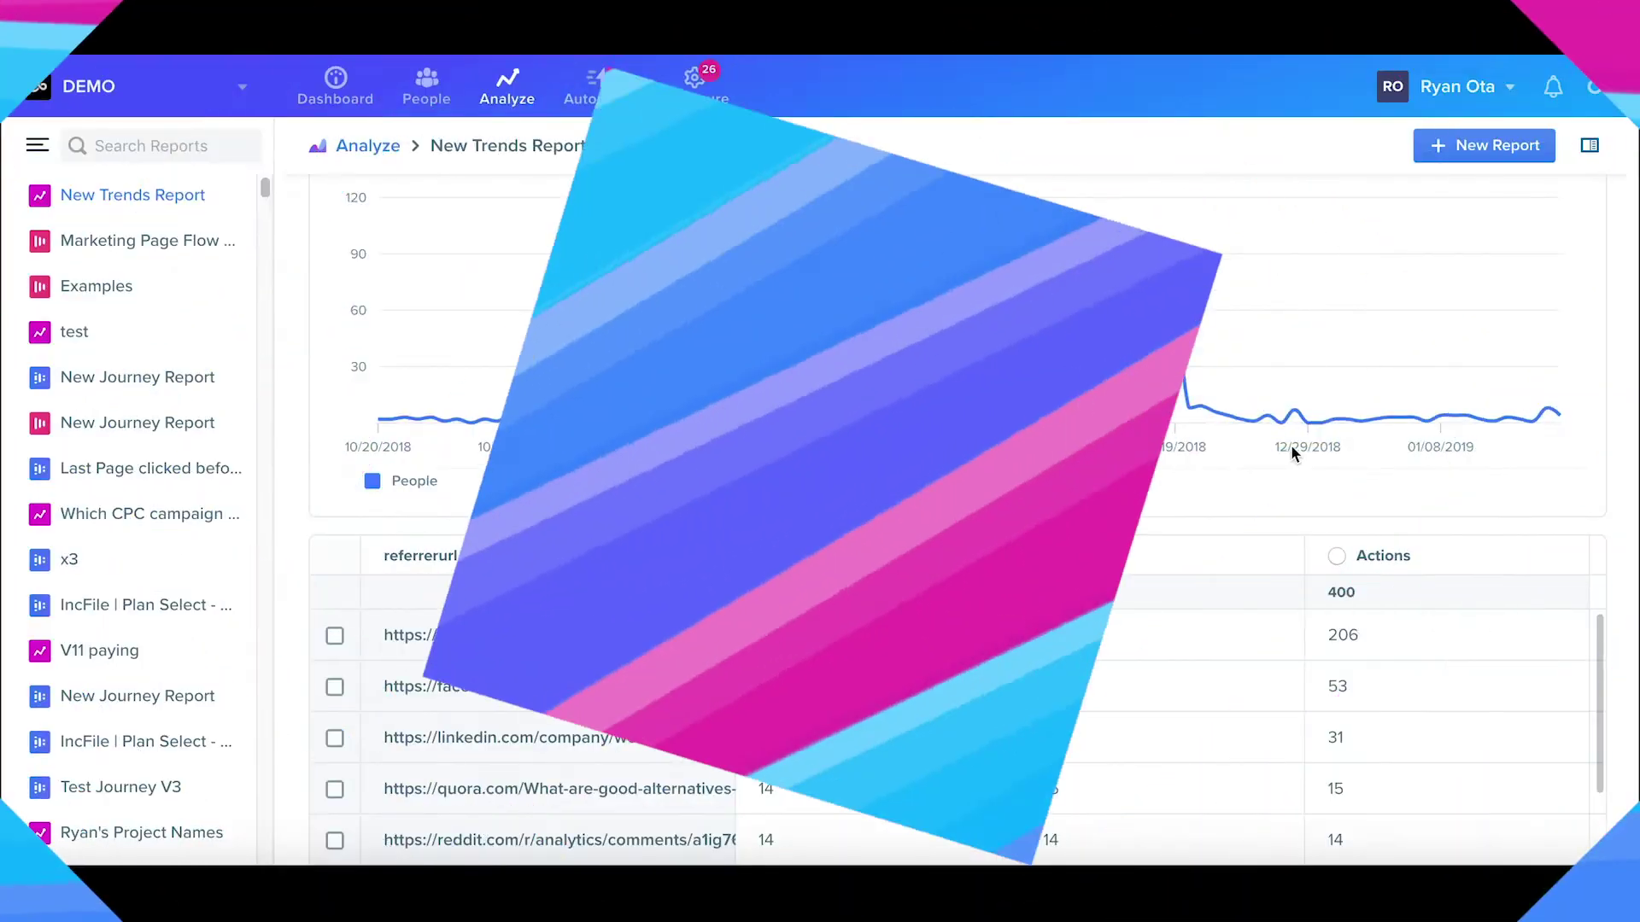
Set the report timeframe to October 1–31, 2018
scroll(1136, 444, up, 4)
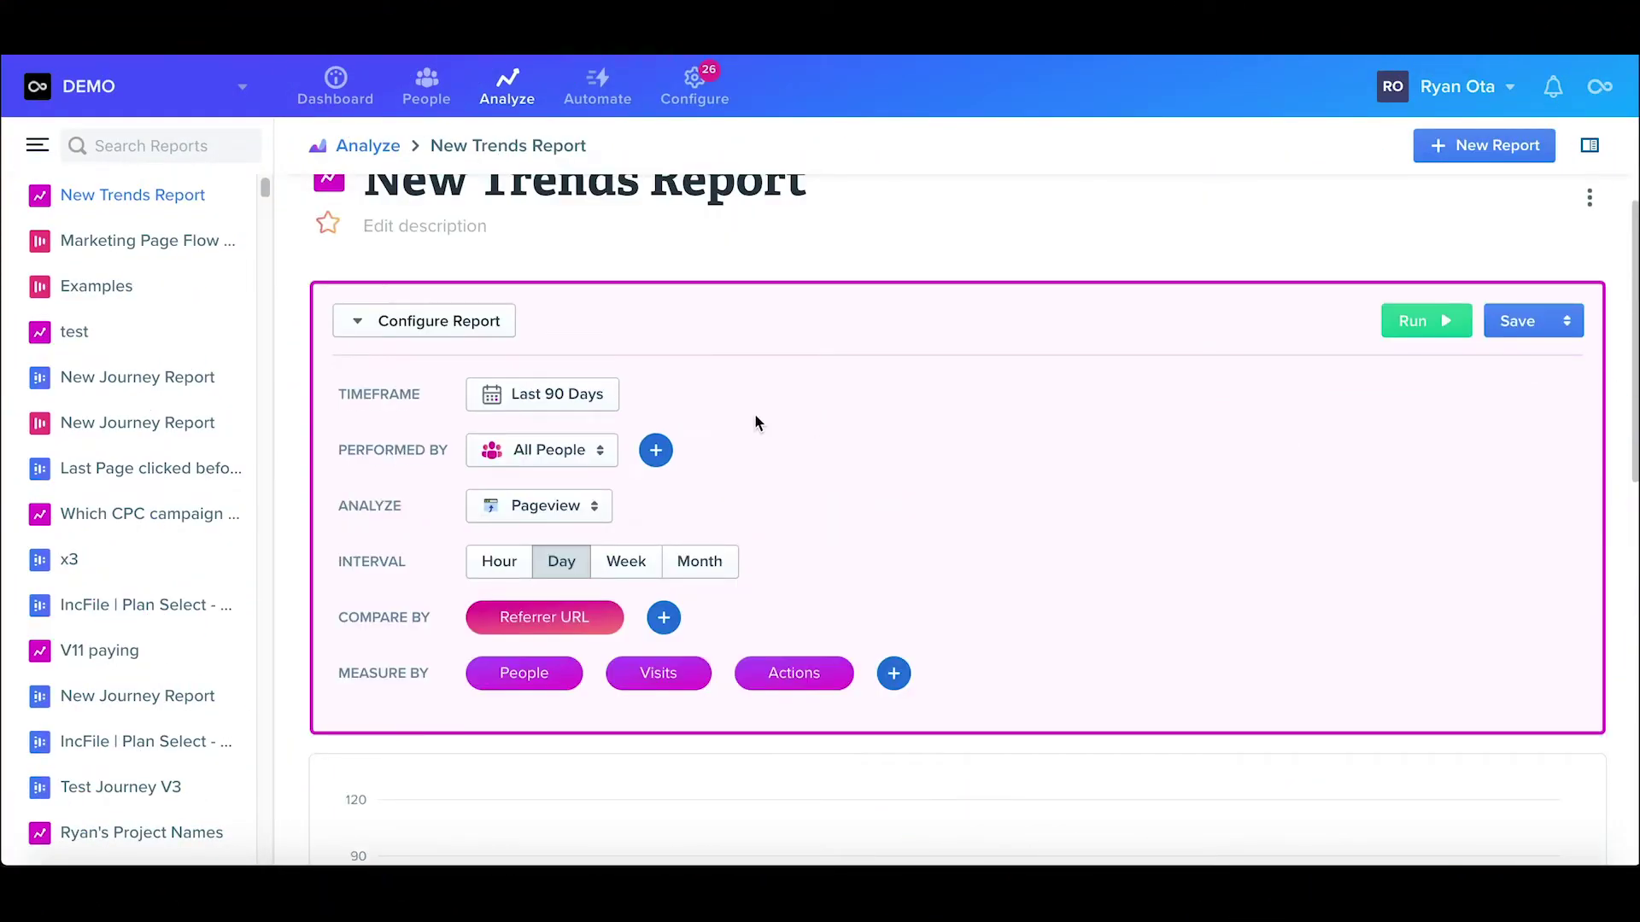
click(510, 409)
click(388, 549)
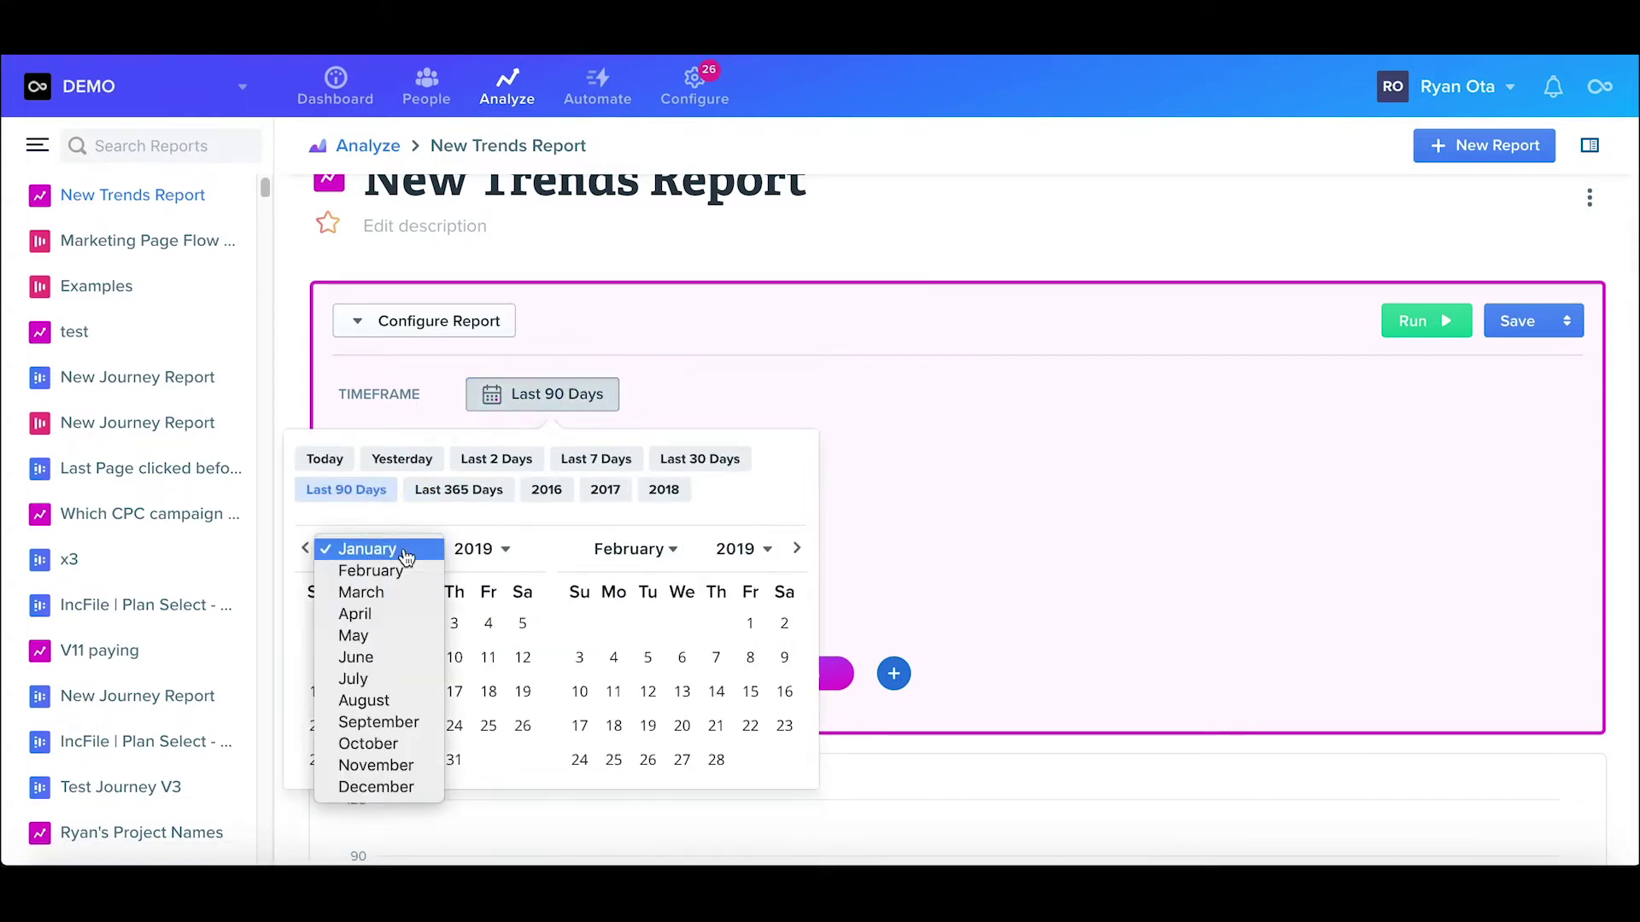
click(405, 751)
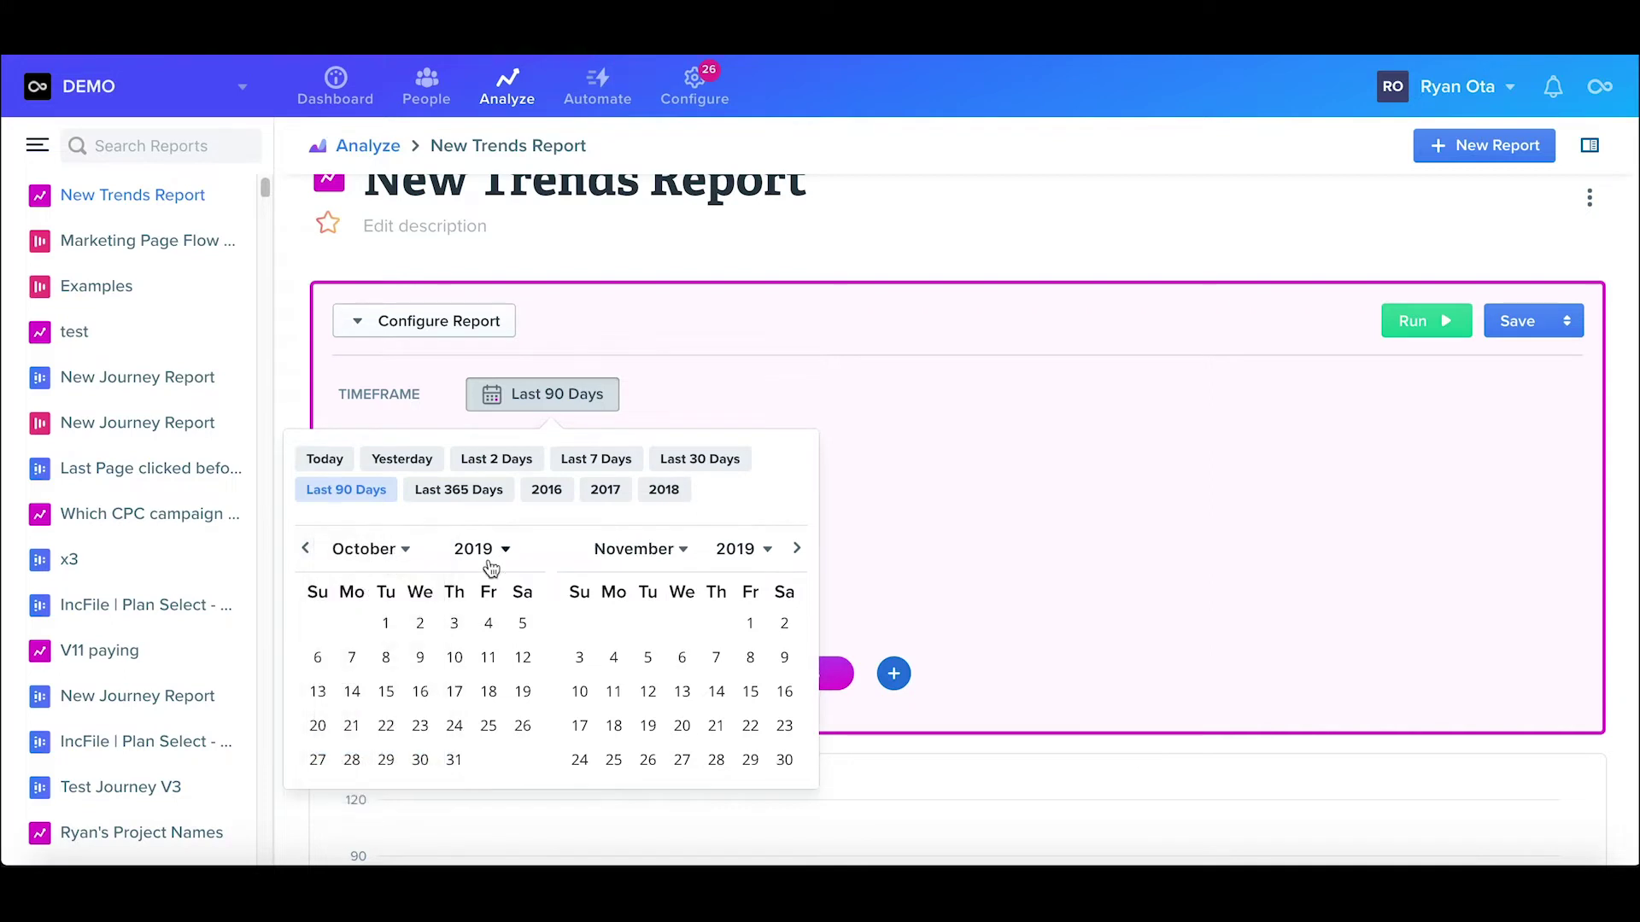
click(493, 553)
click(501, 536)
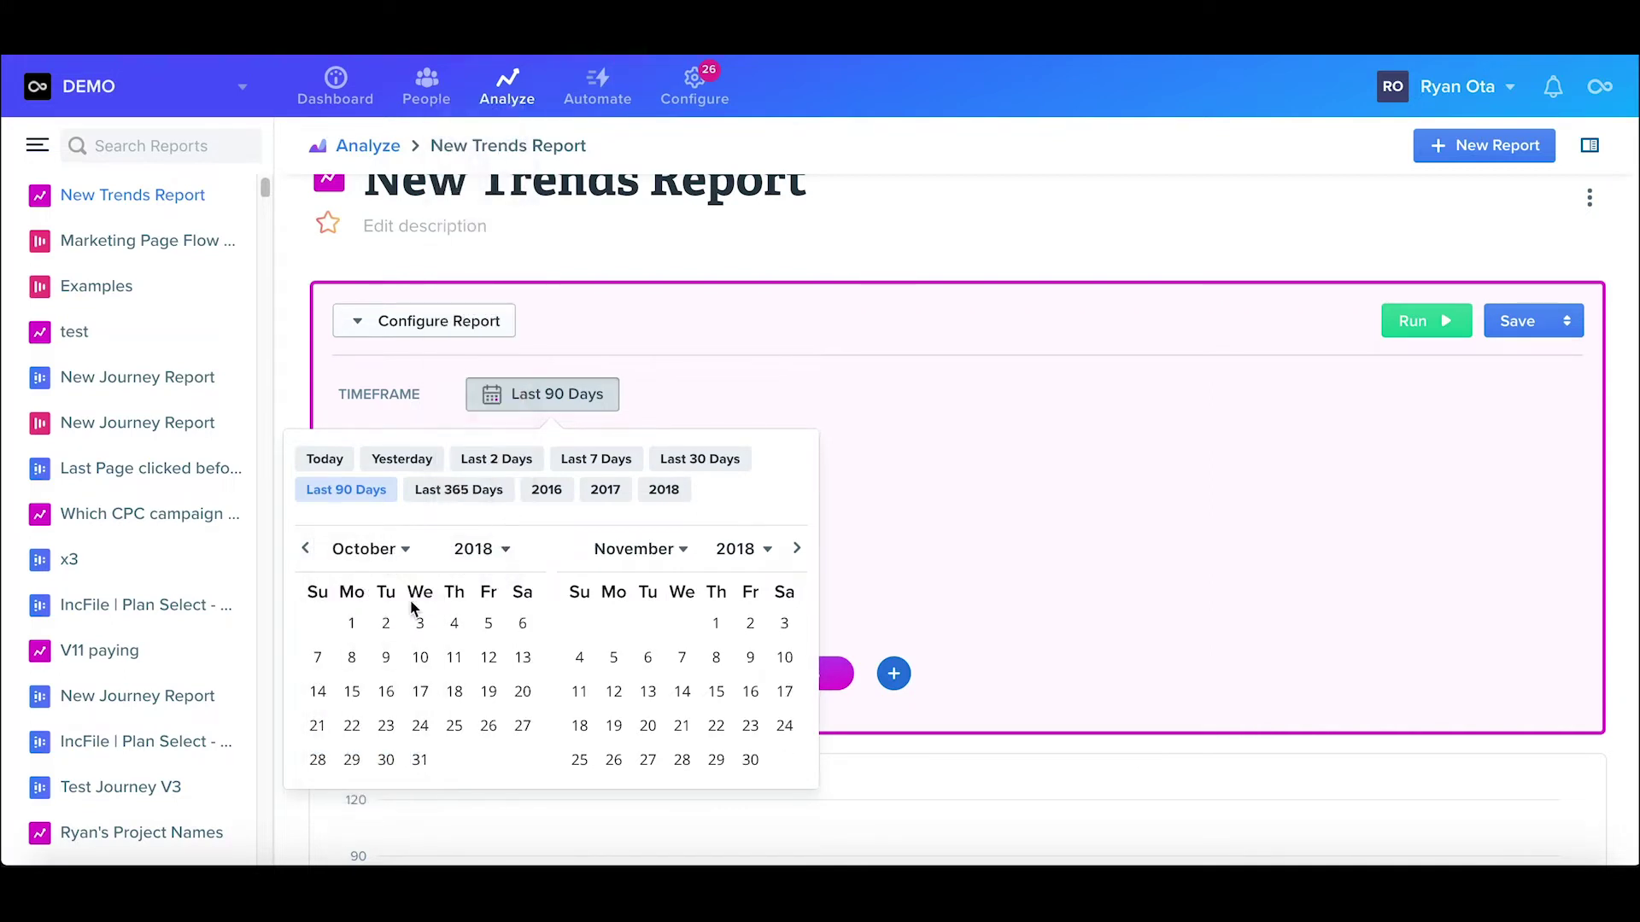
click(356, 628)
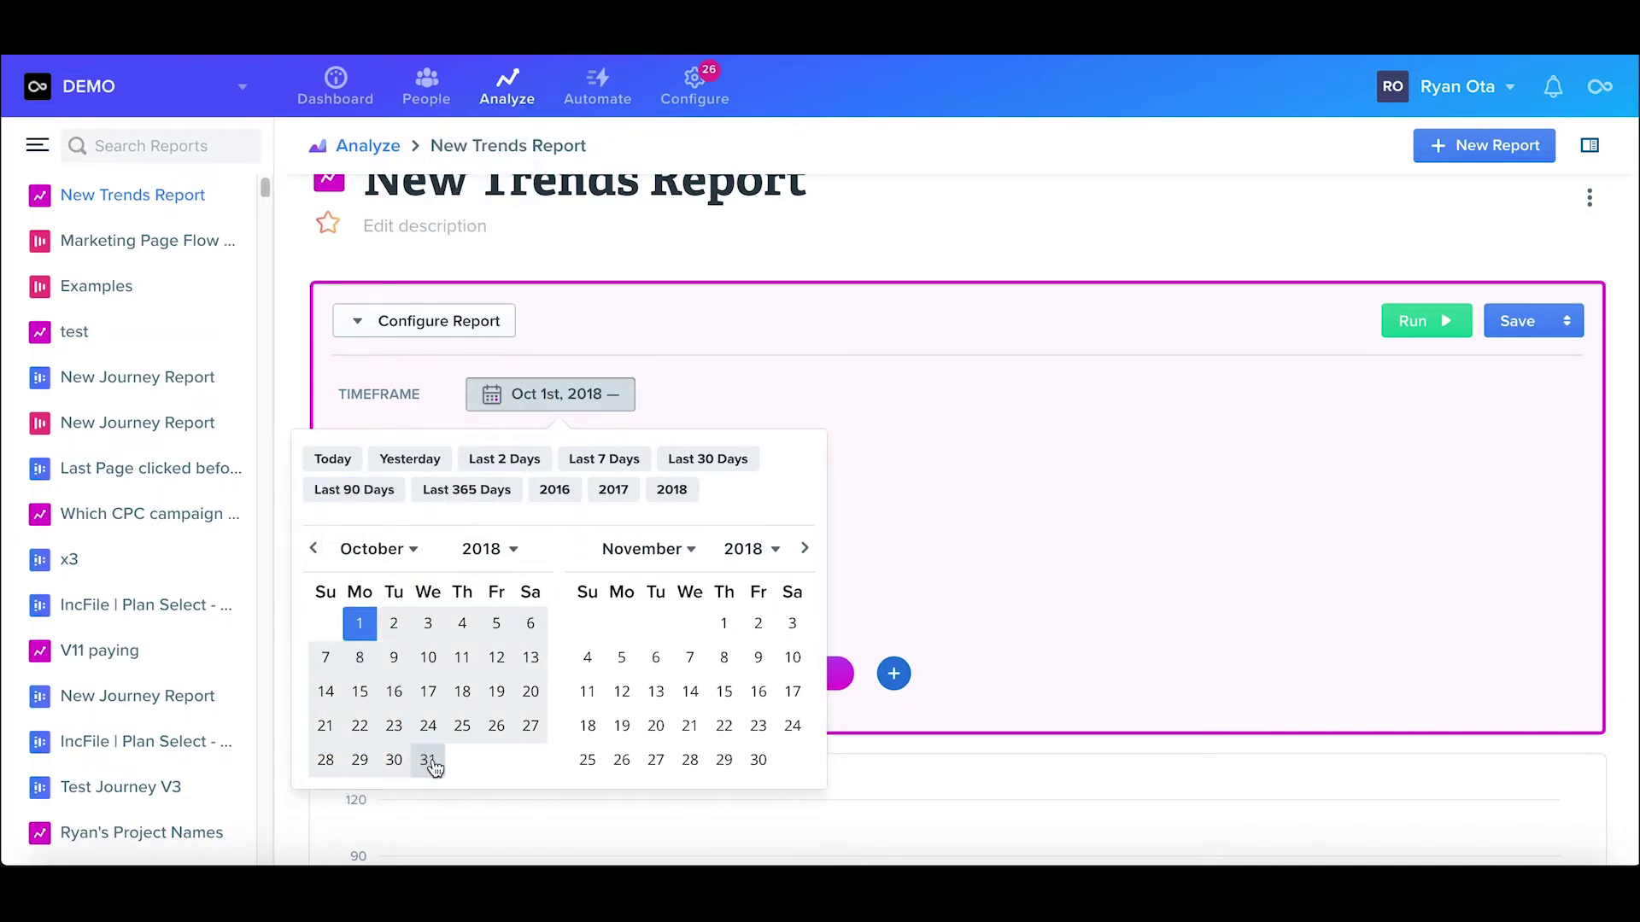
click(428, 760)
Add a Campaign Source contains 'adwords' constraint to the Pageview filter and apply it
scroll(574, 566, up, 1)
click(573, 566)
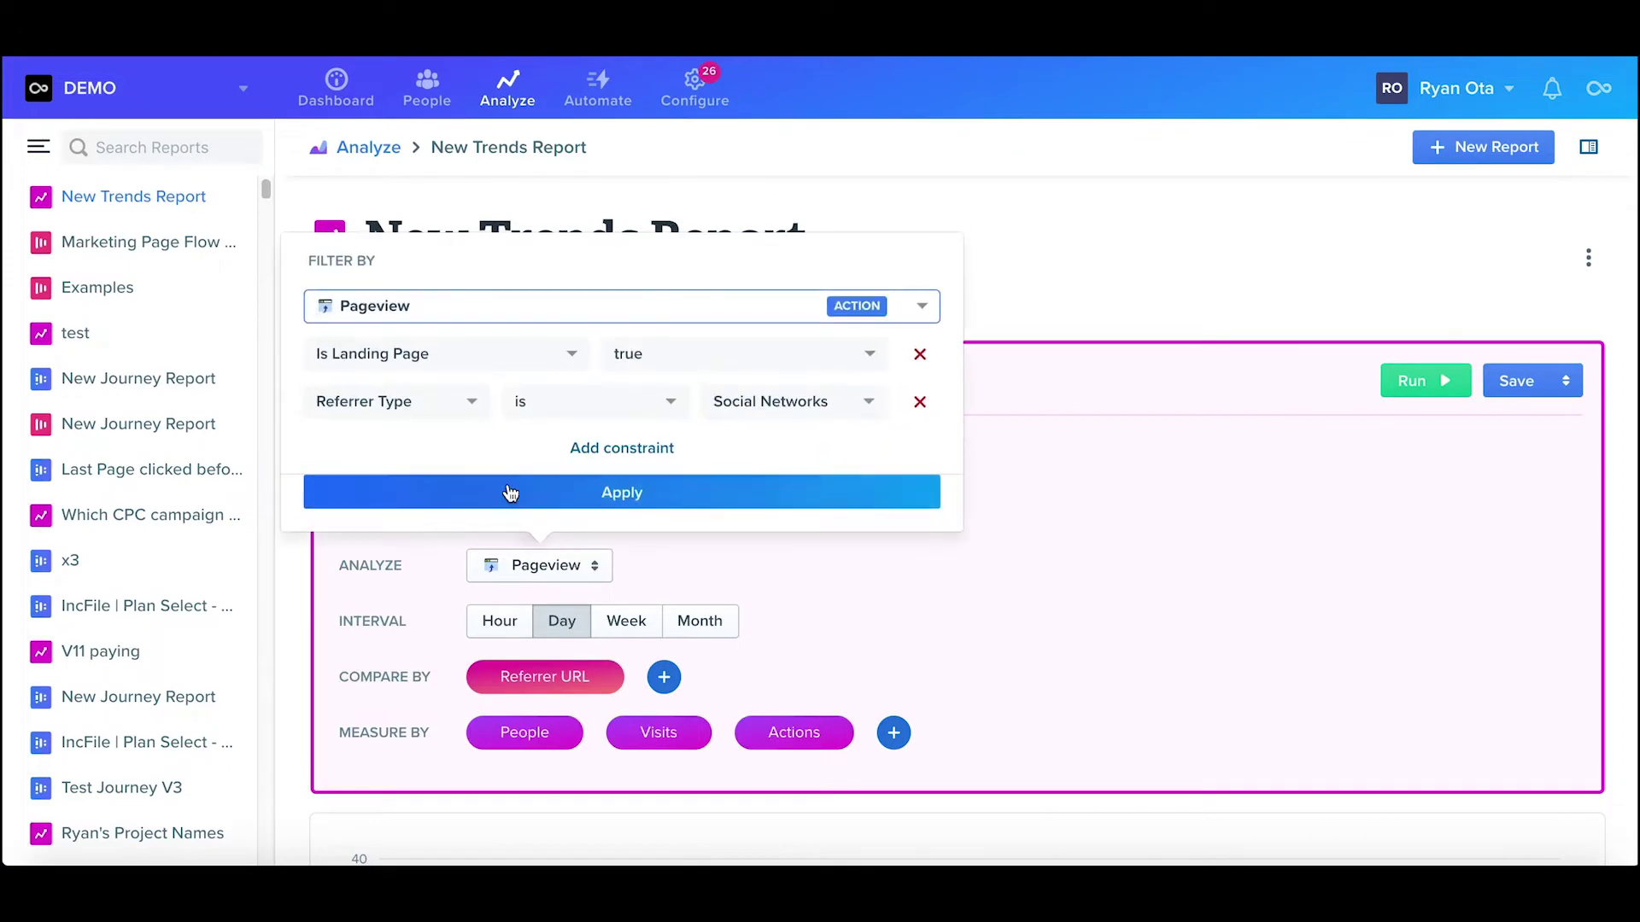
click(476, 405)
text(cam)
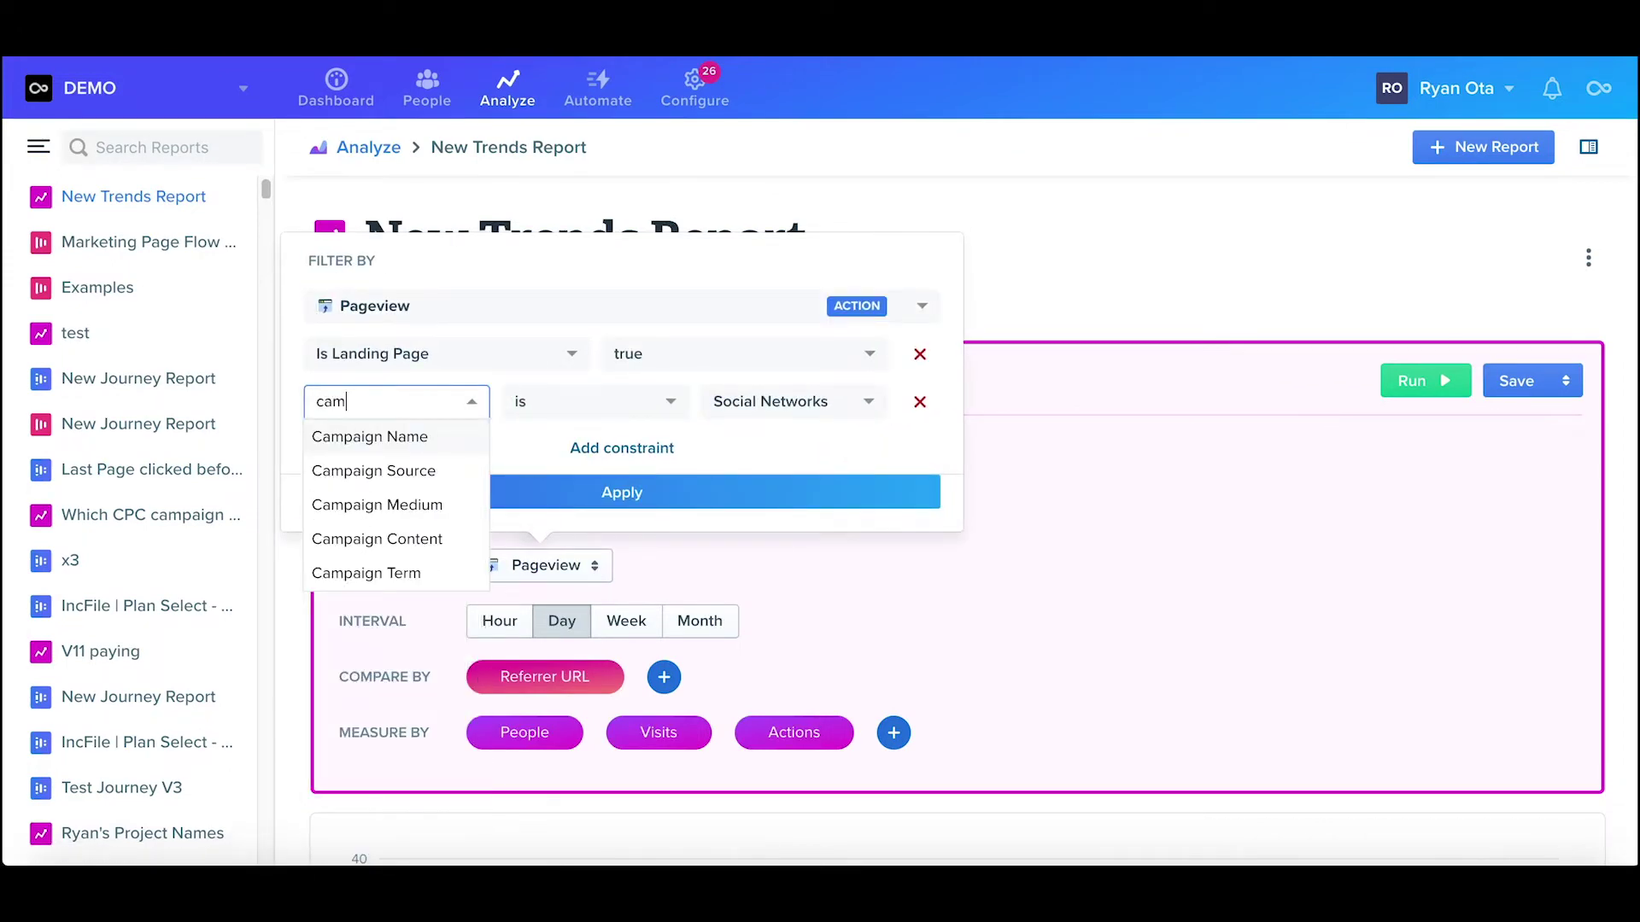
click(428, 470)
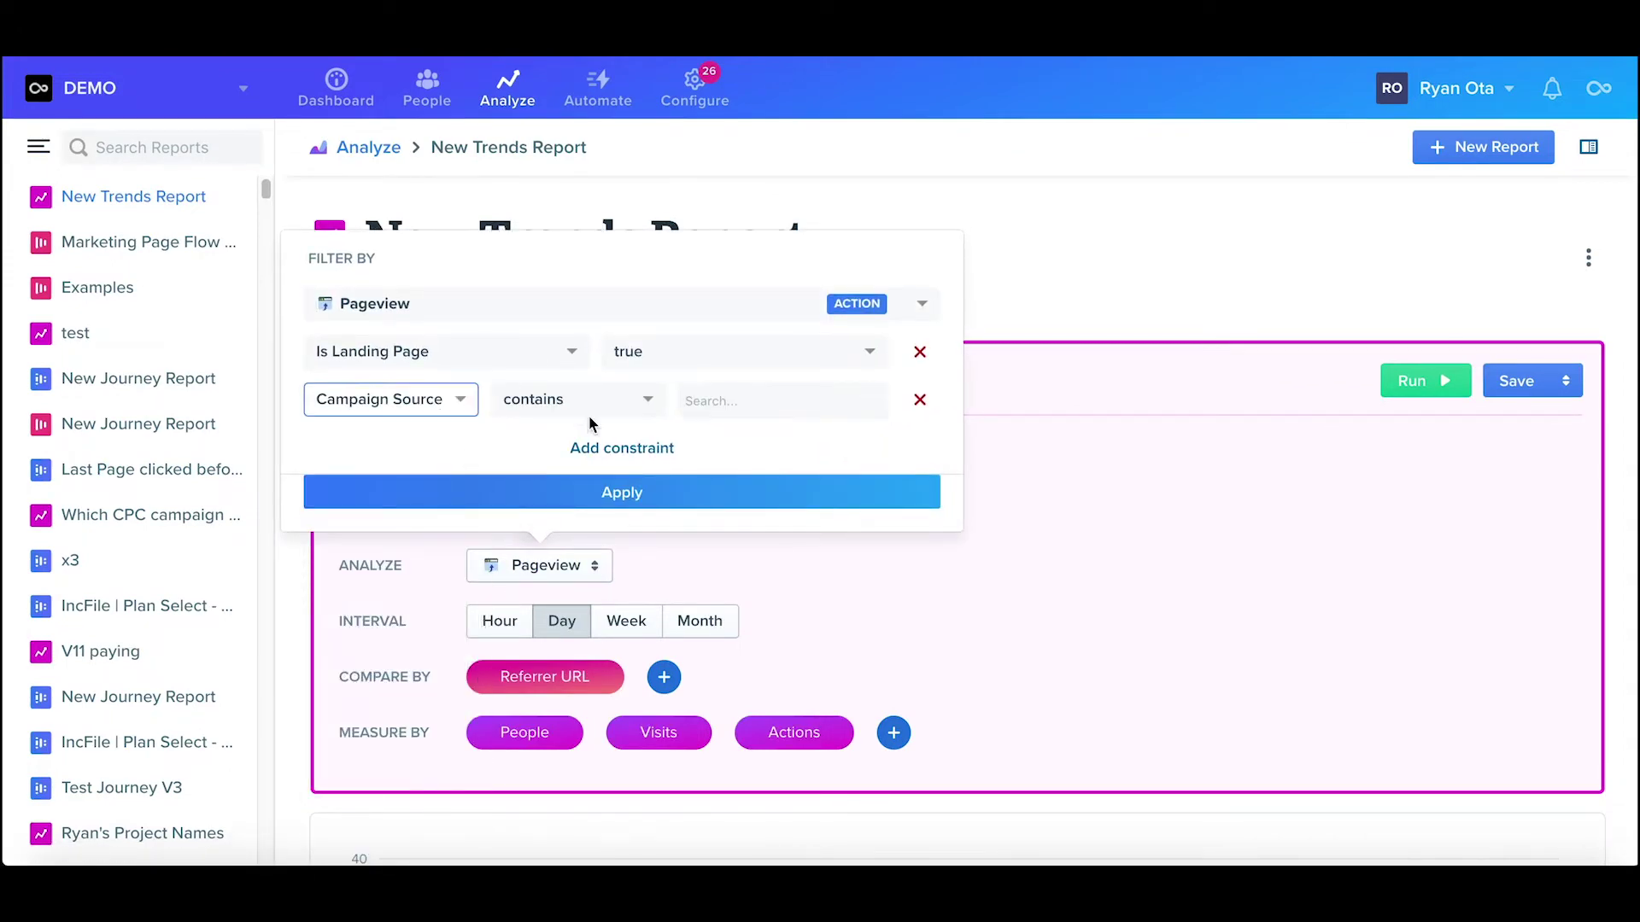
click(733, 404)
text(adword)
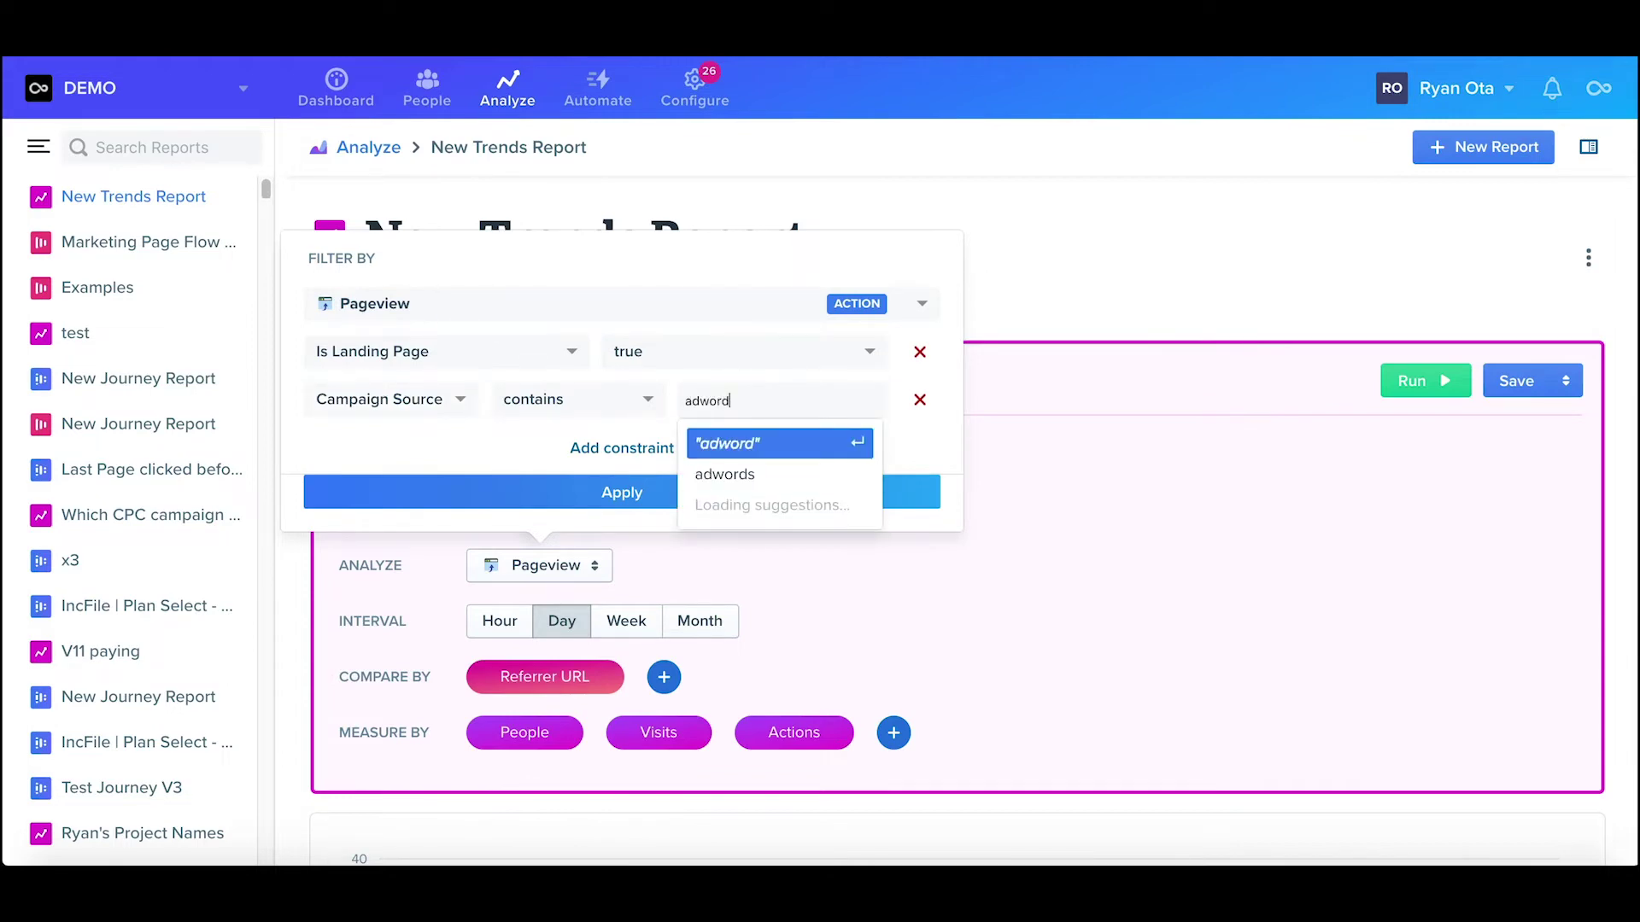
click(750, 477)
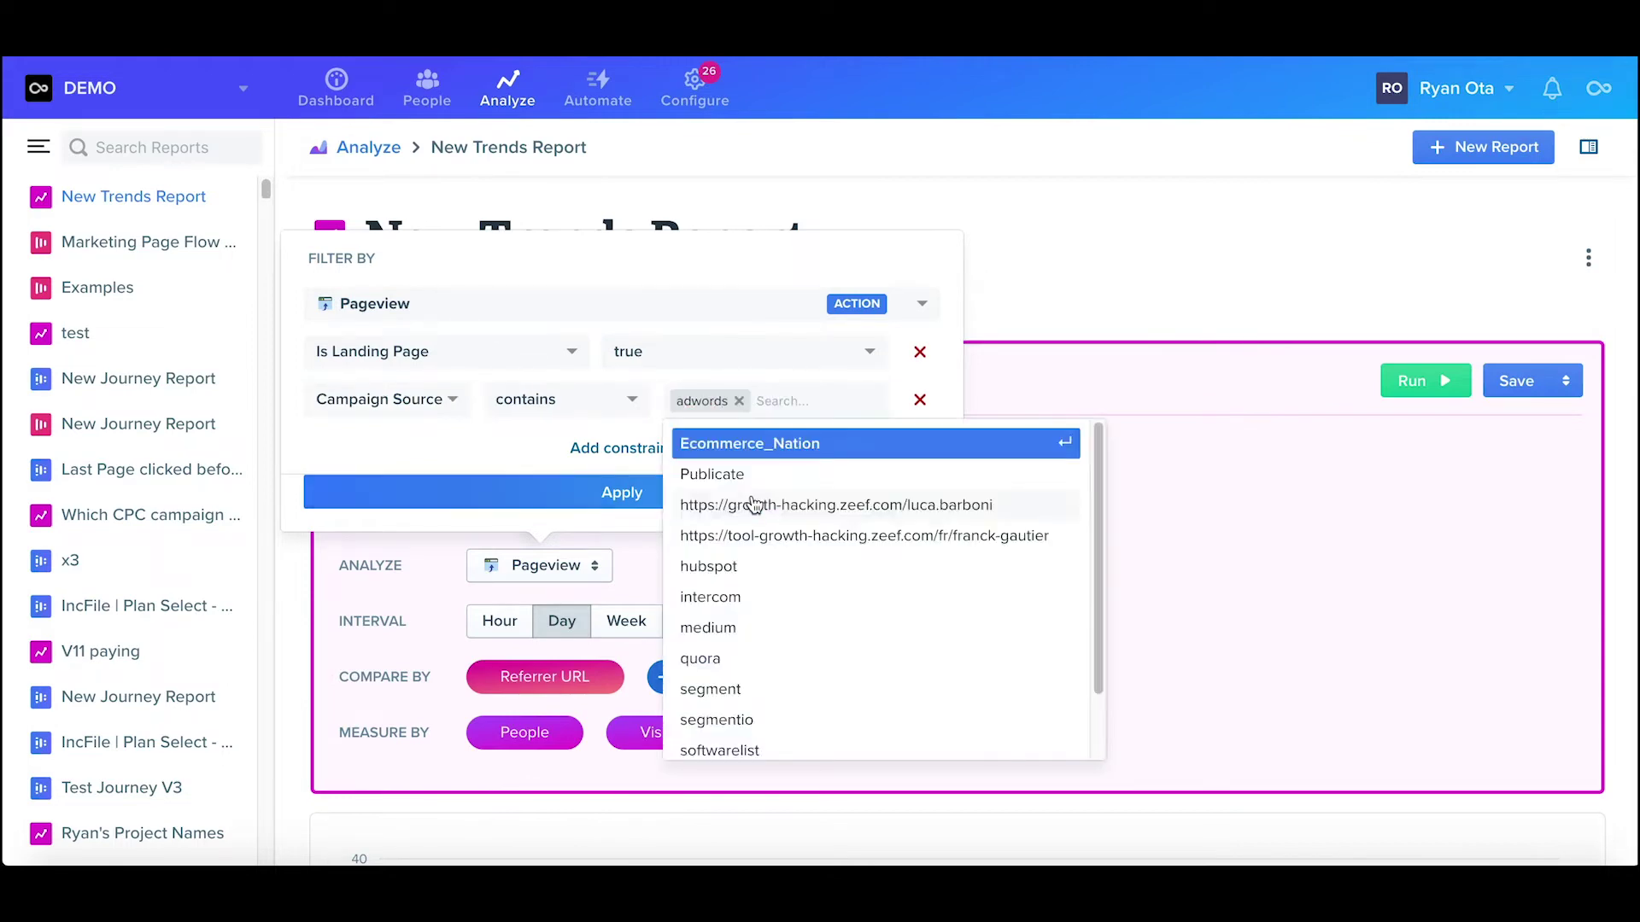
click(602, 494)
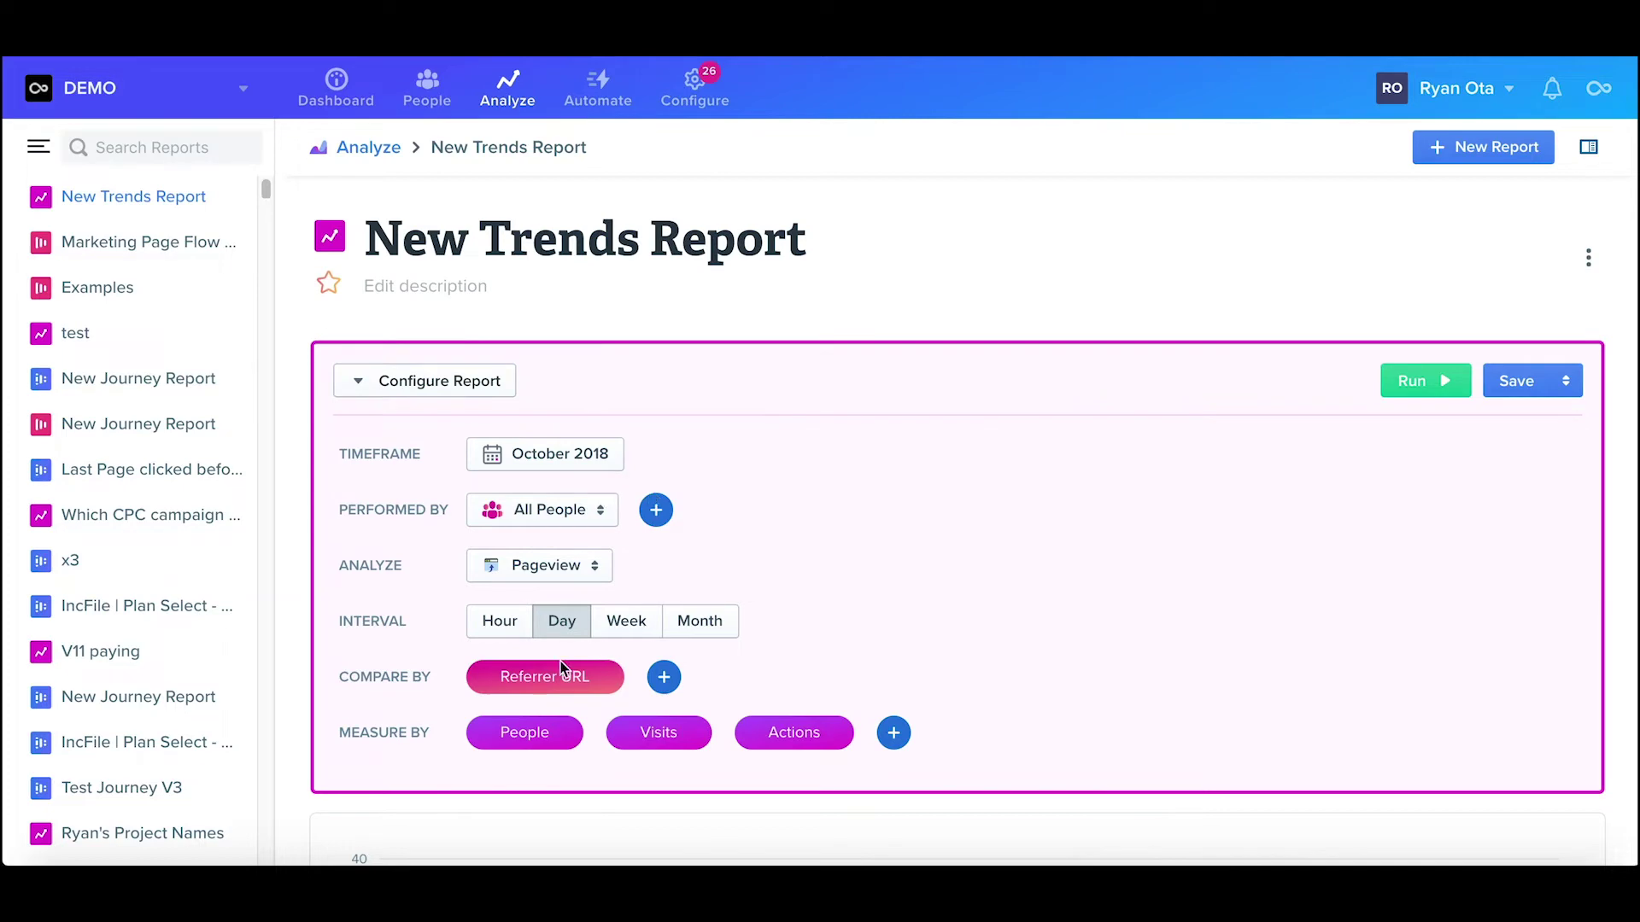
Replace the Referrer URL comparison with Campaign Name and re-run the report
click(479, 676)
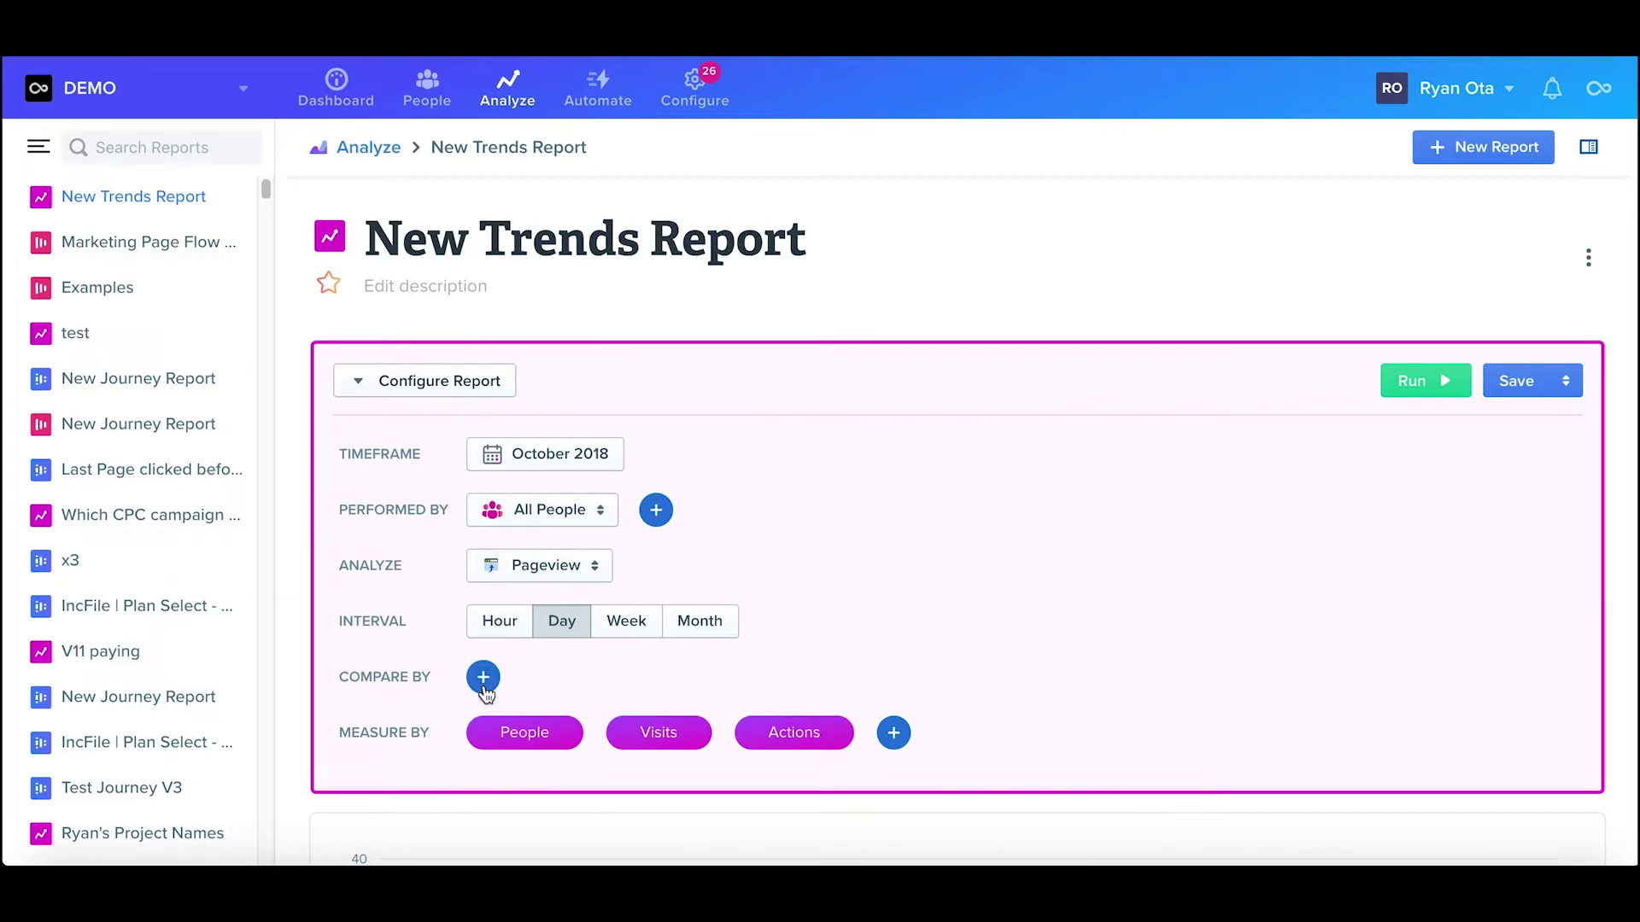
click(483, 680)
text(camp)
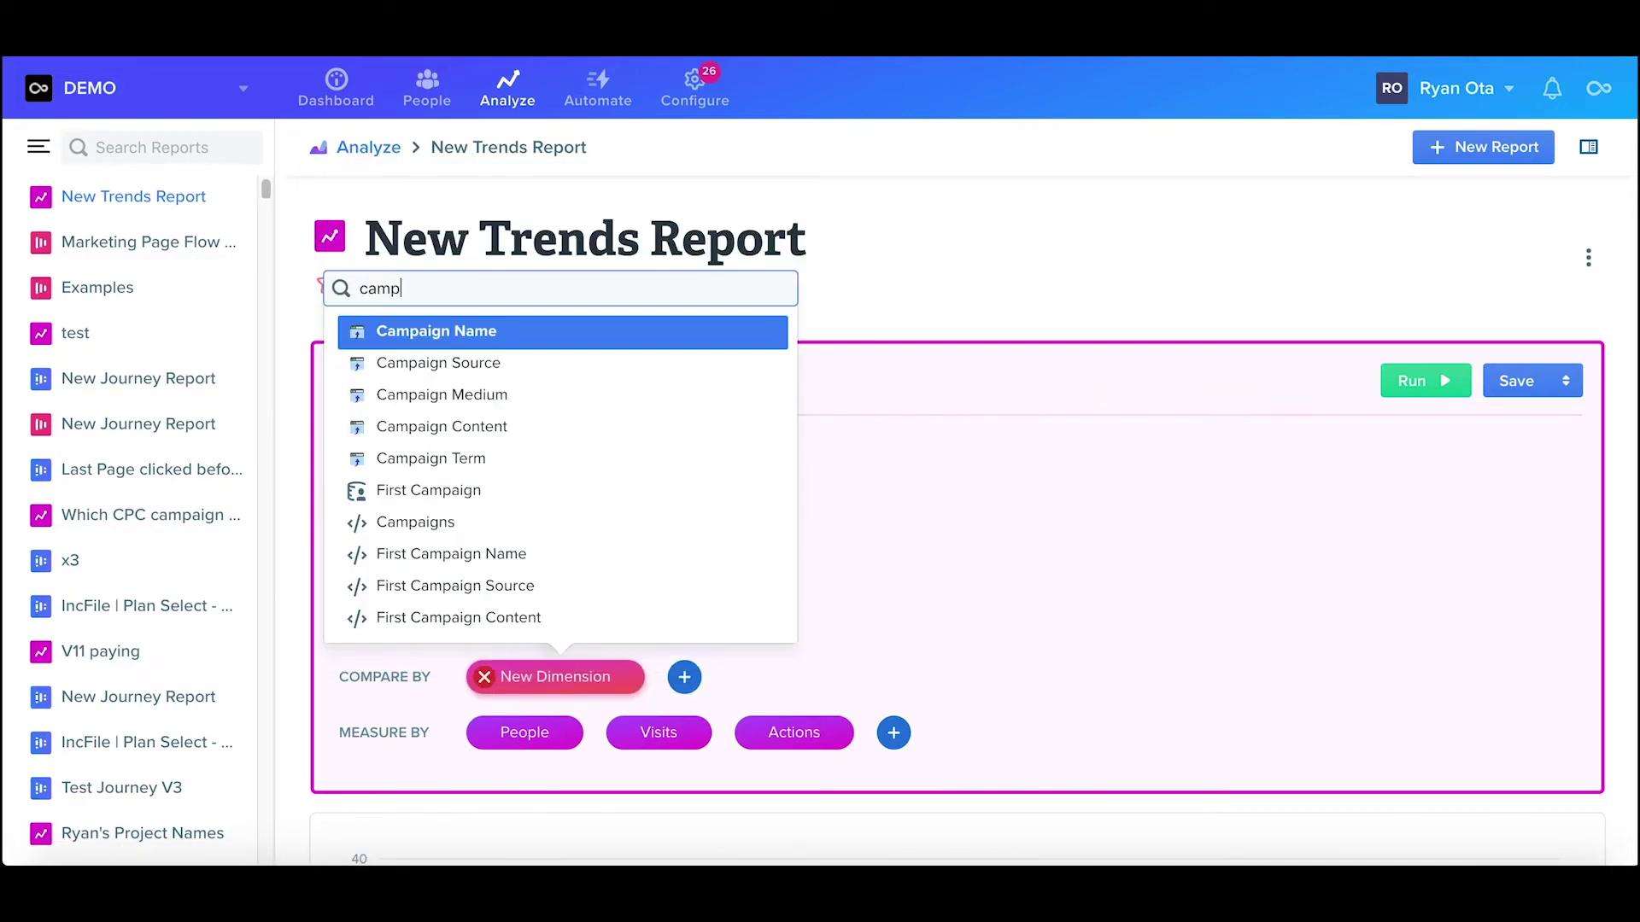
click(538, 334)
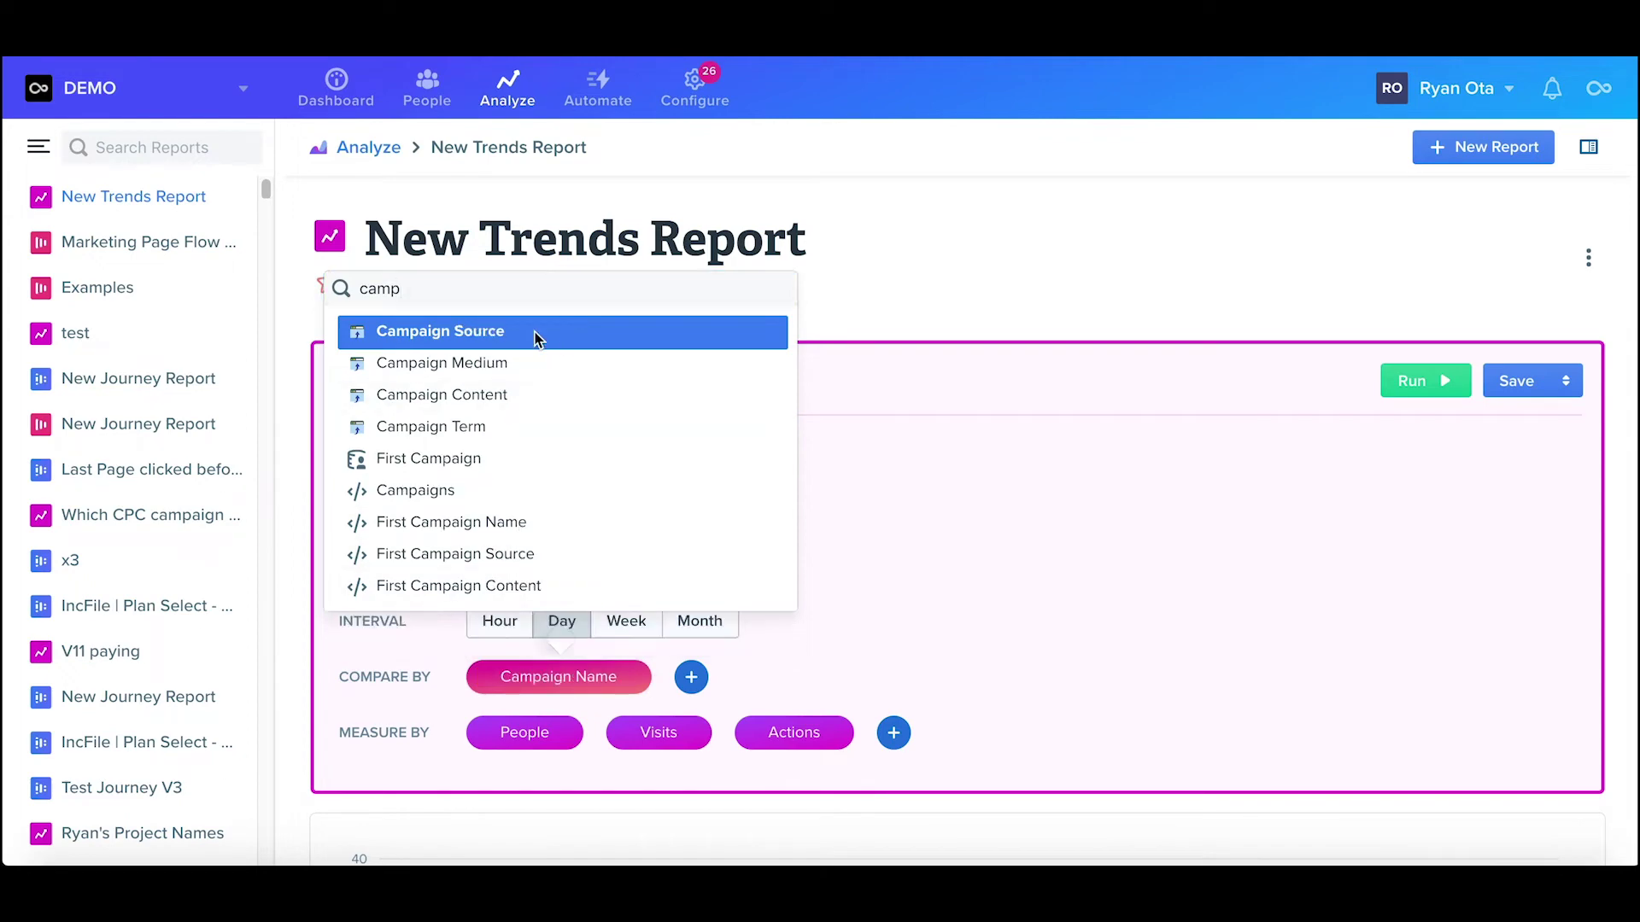
click(1418, 380)
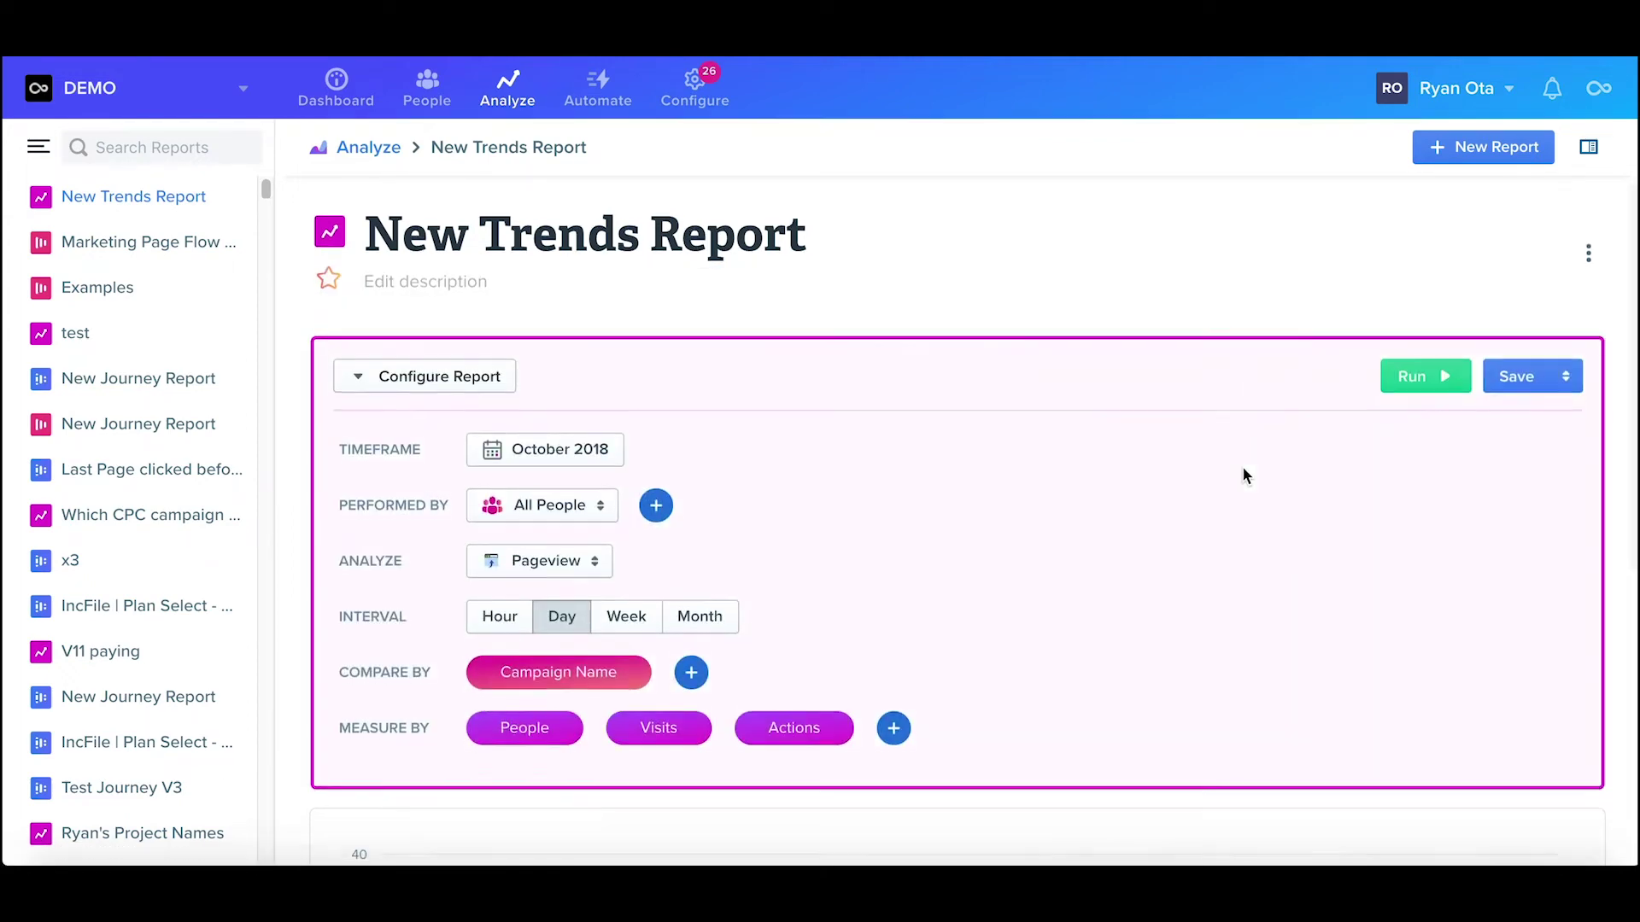
scroll(1242, 469, down, 3)
scroll(1243, 469, down, 4)
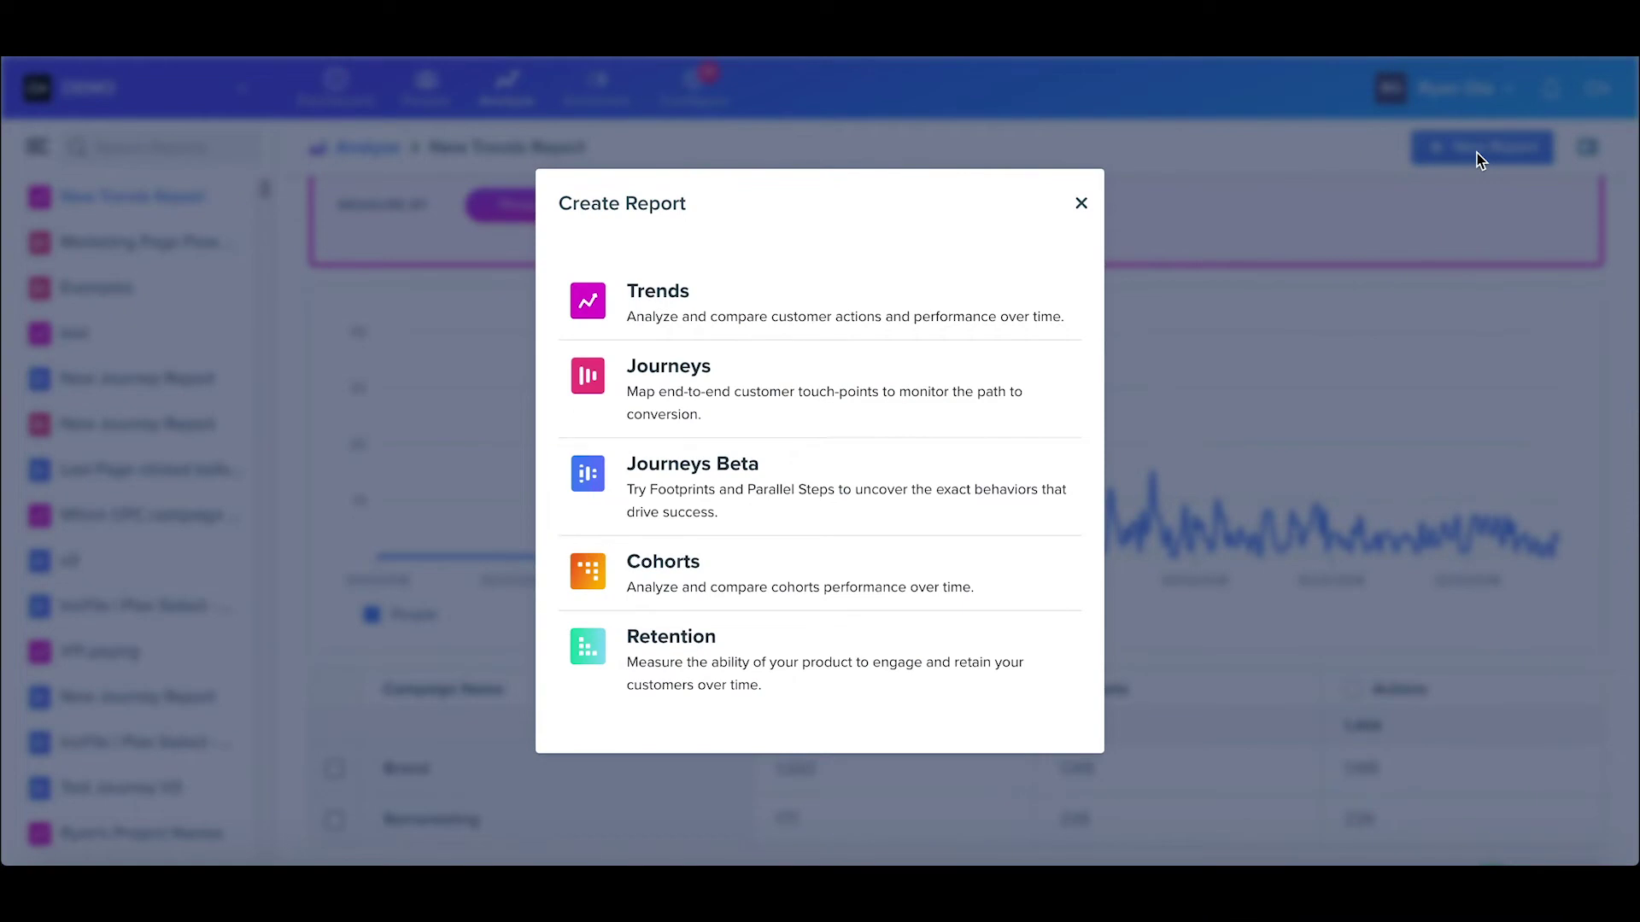
Start a Journey report titled 'Brand Campaign'
click(668, 397)
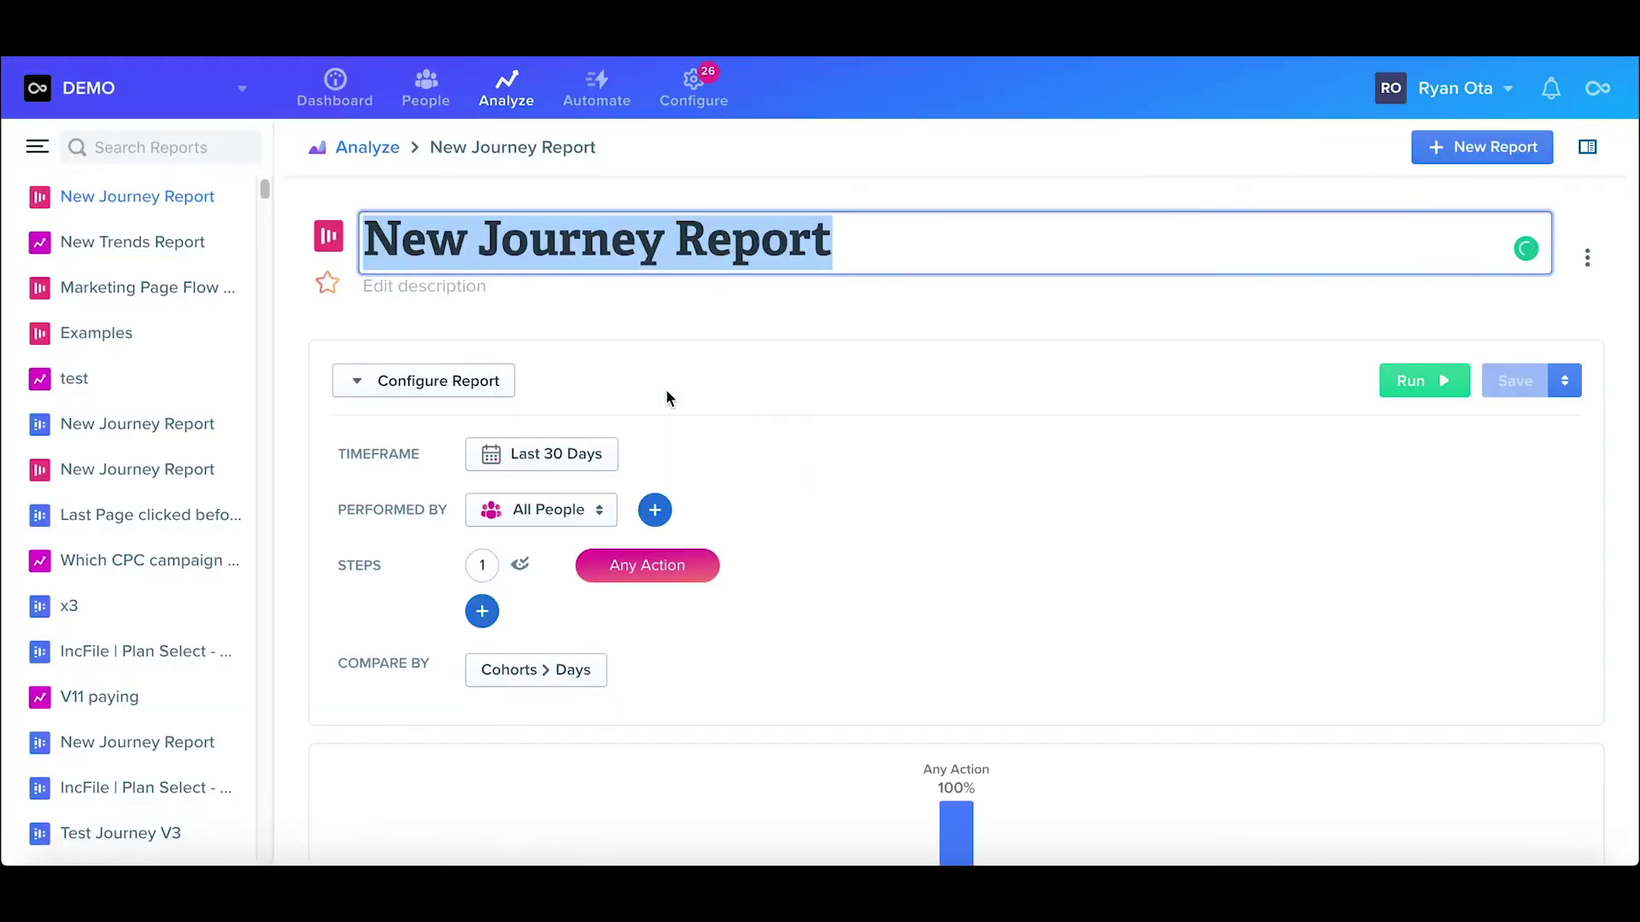
text(Brand Campaign)
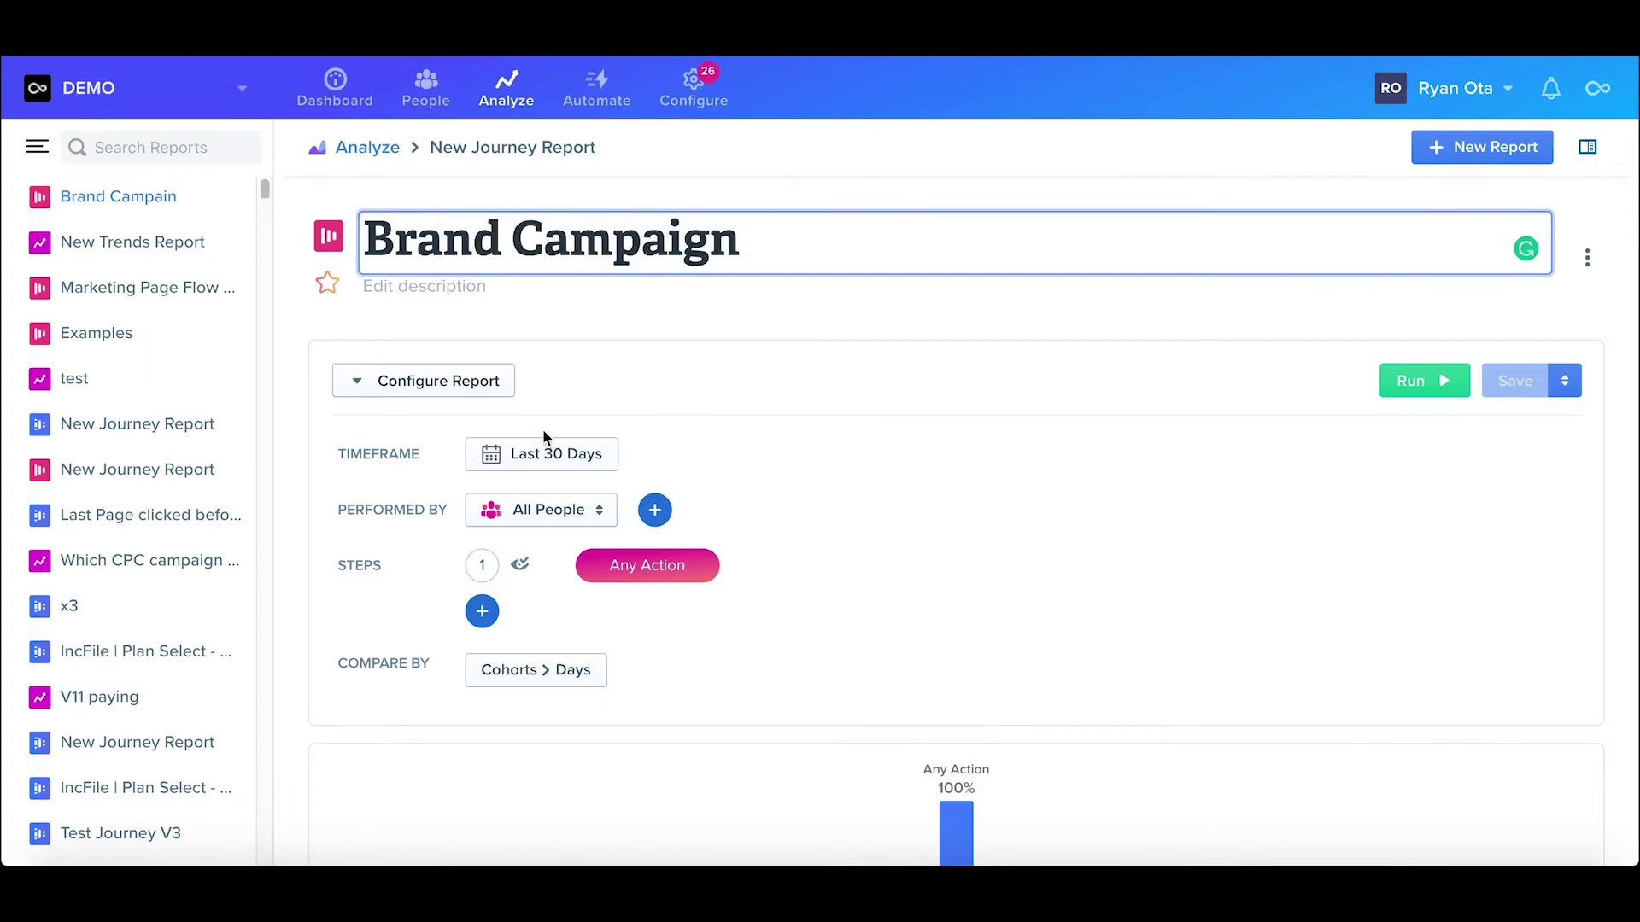
key(Return)
Set the journey timeframe to October 1–31, 2018
click(538, 455)
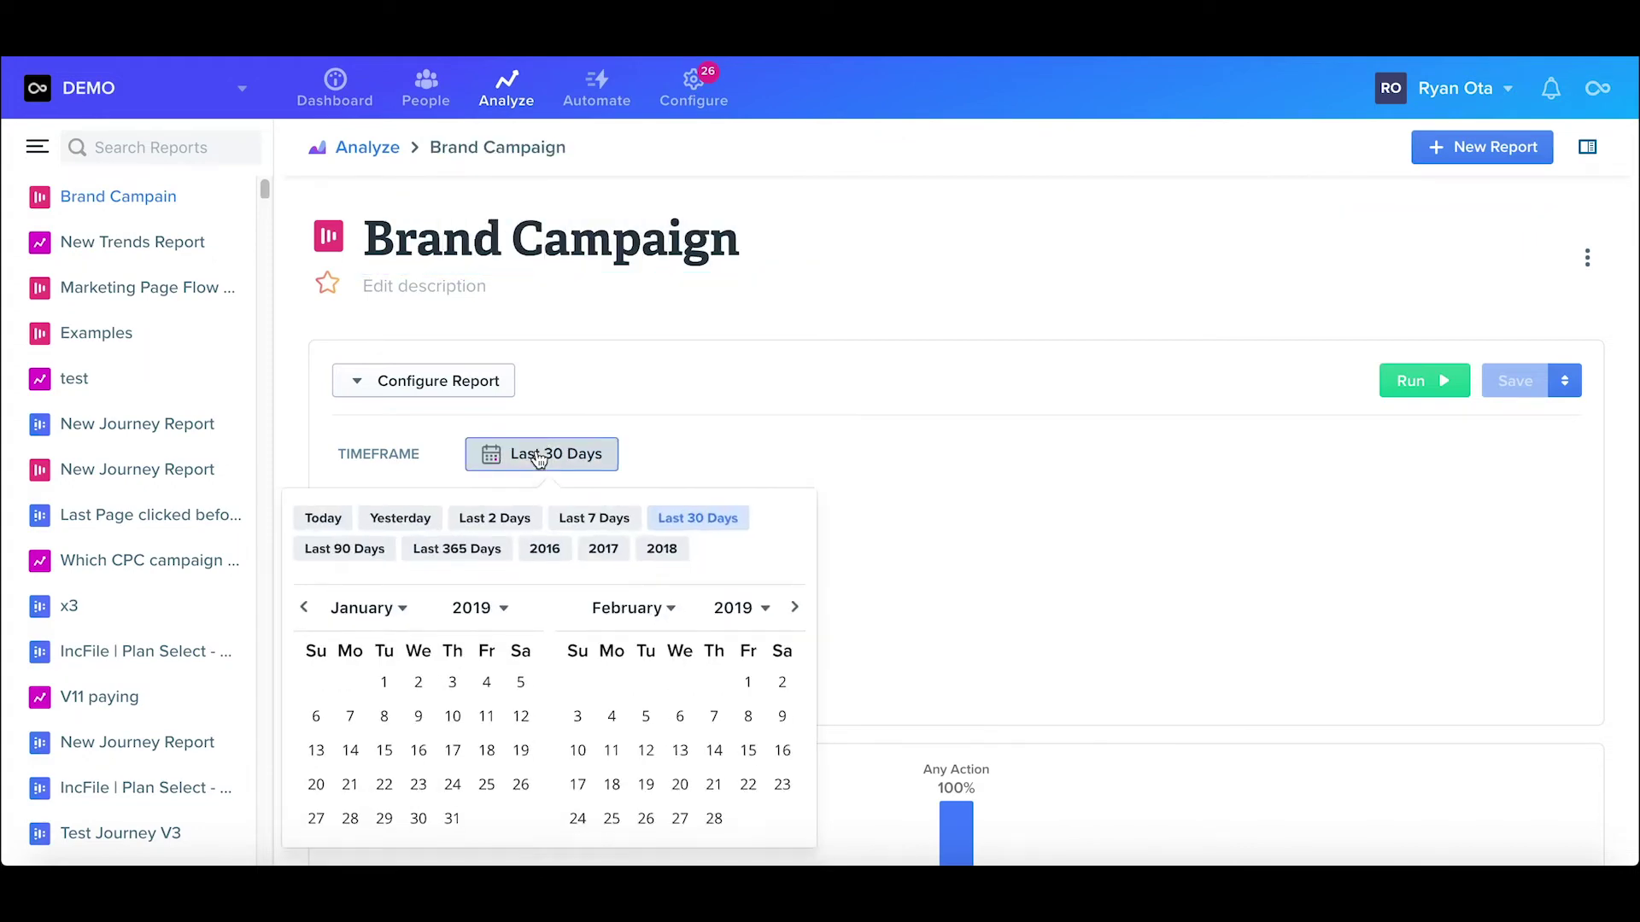
click(373, 612)
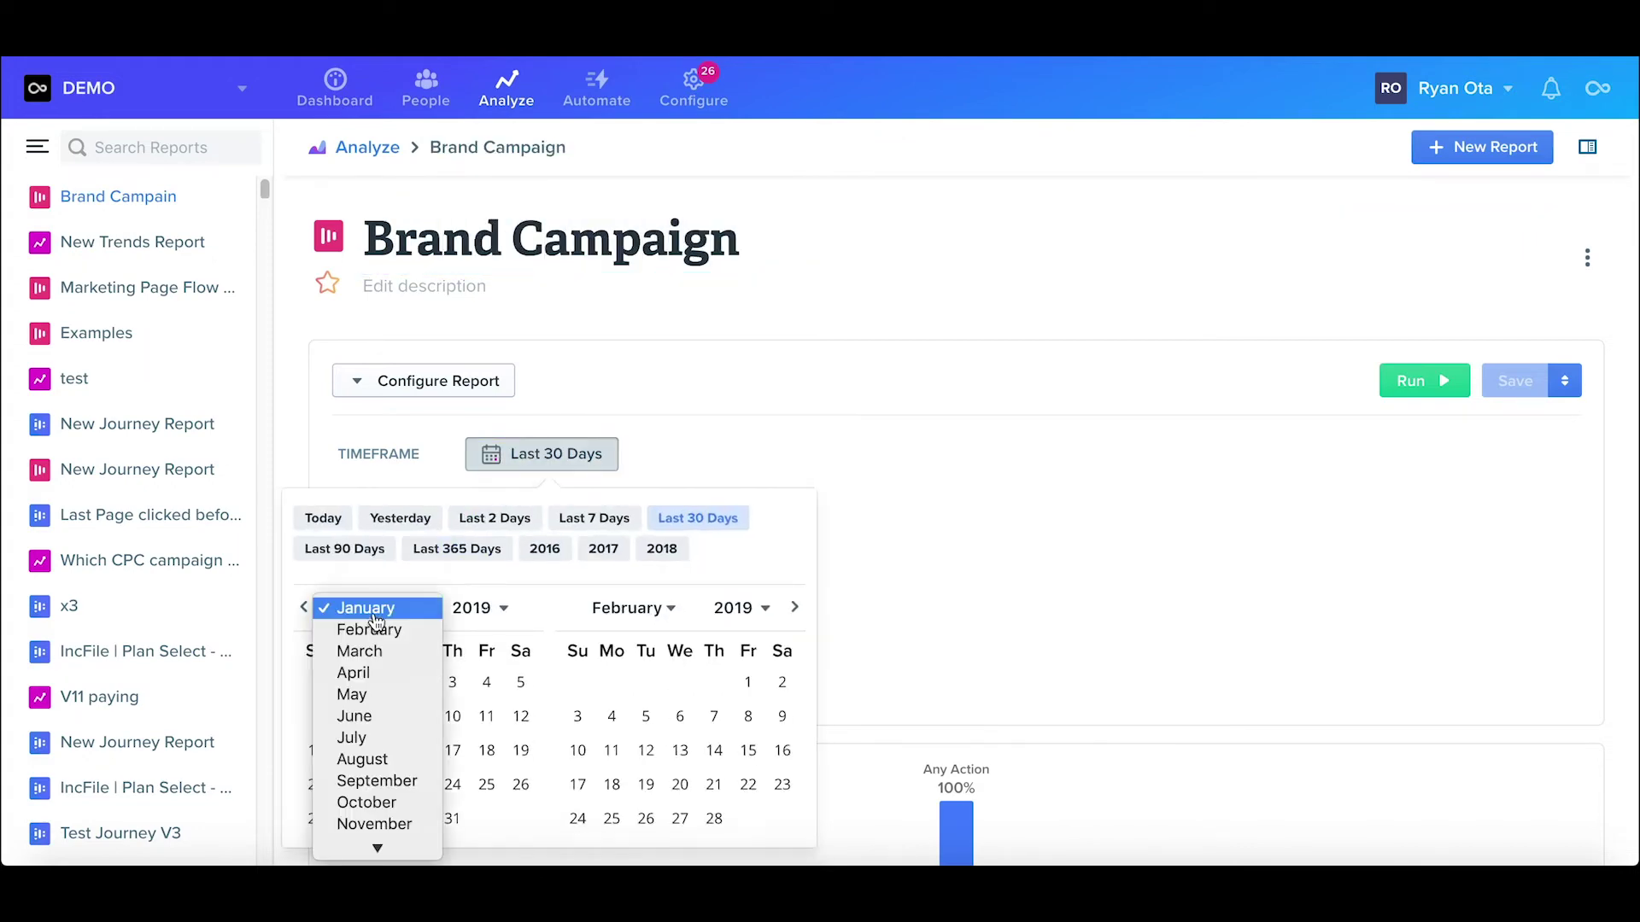
click(381, 802)
click(502, 608)
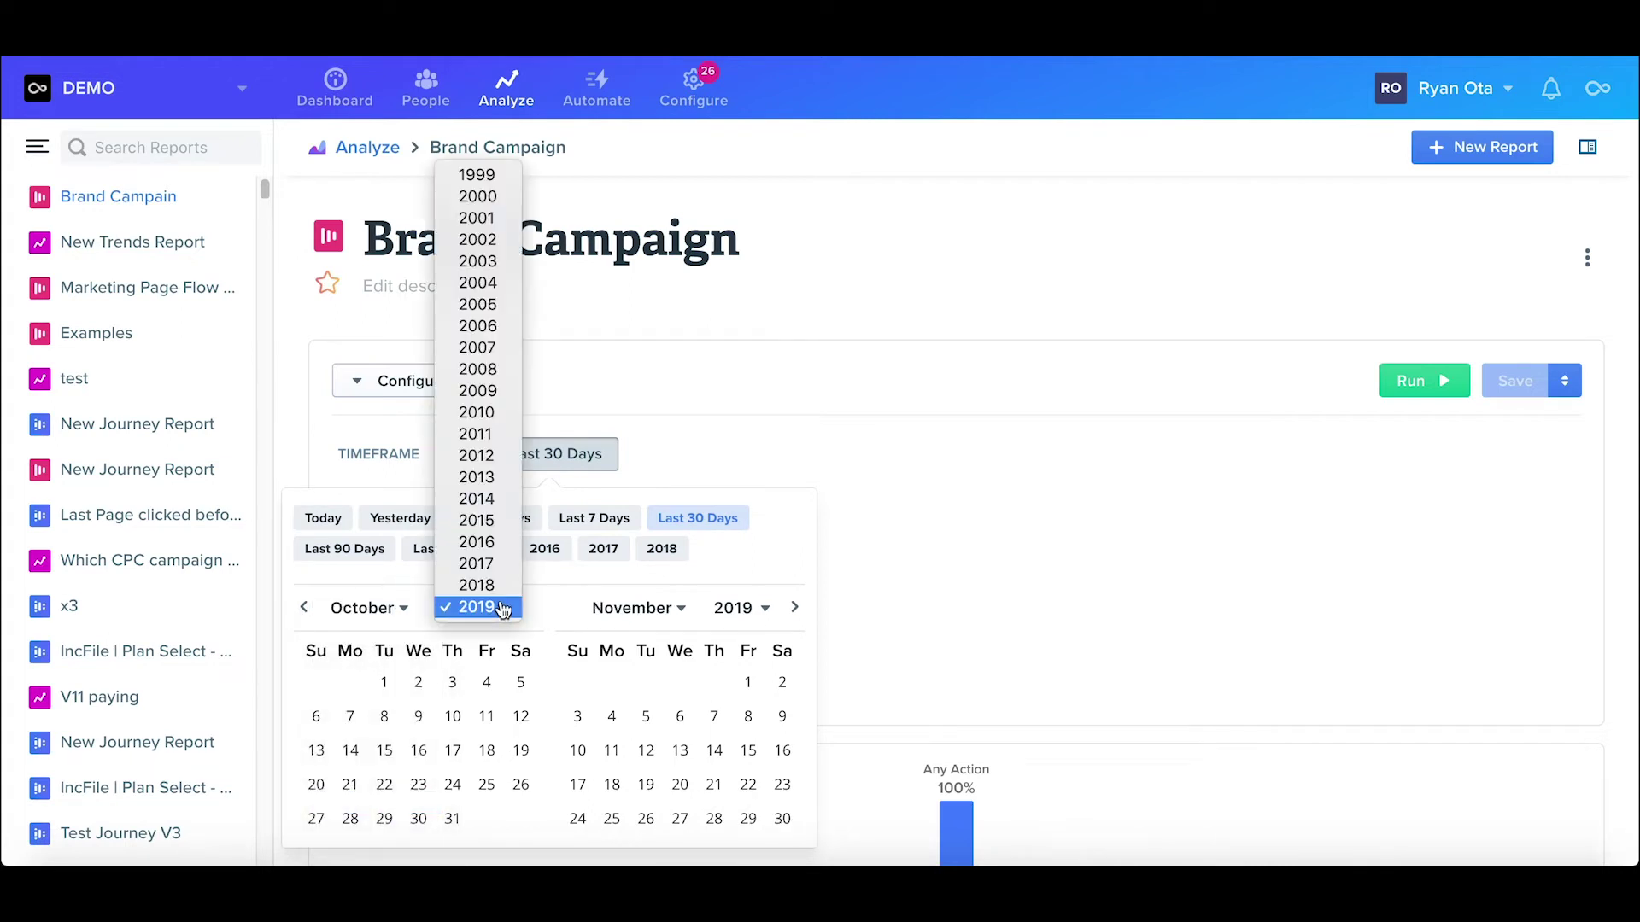
click(491, 586)
click(361, 688)
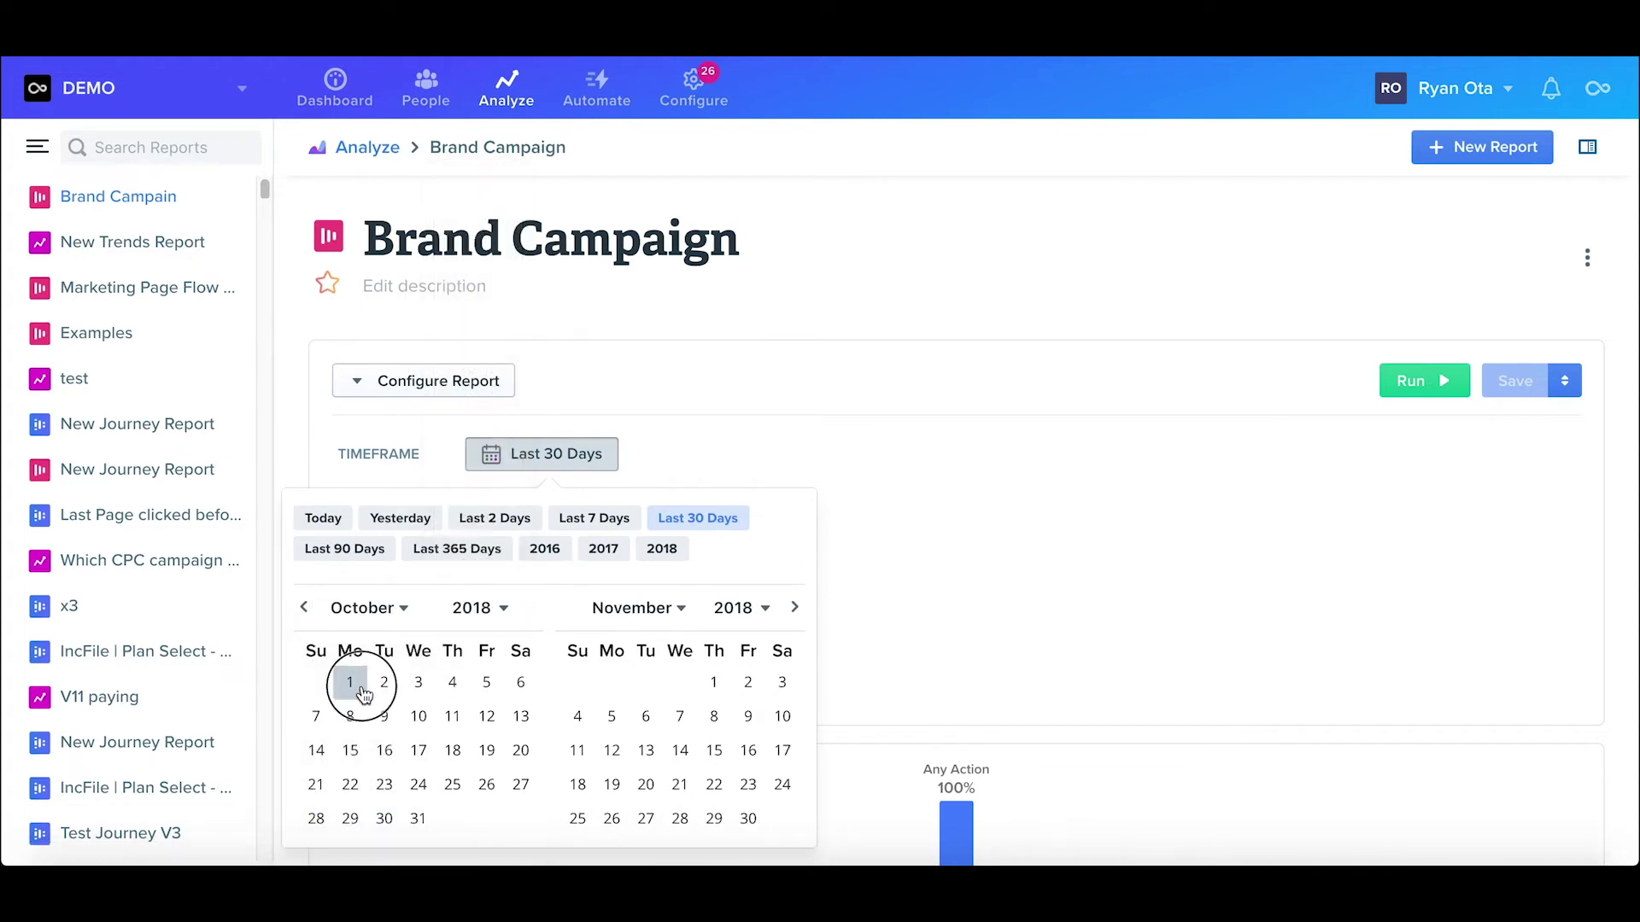
click(427, 815)
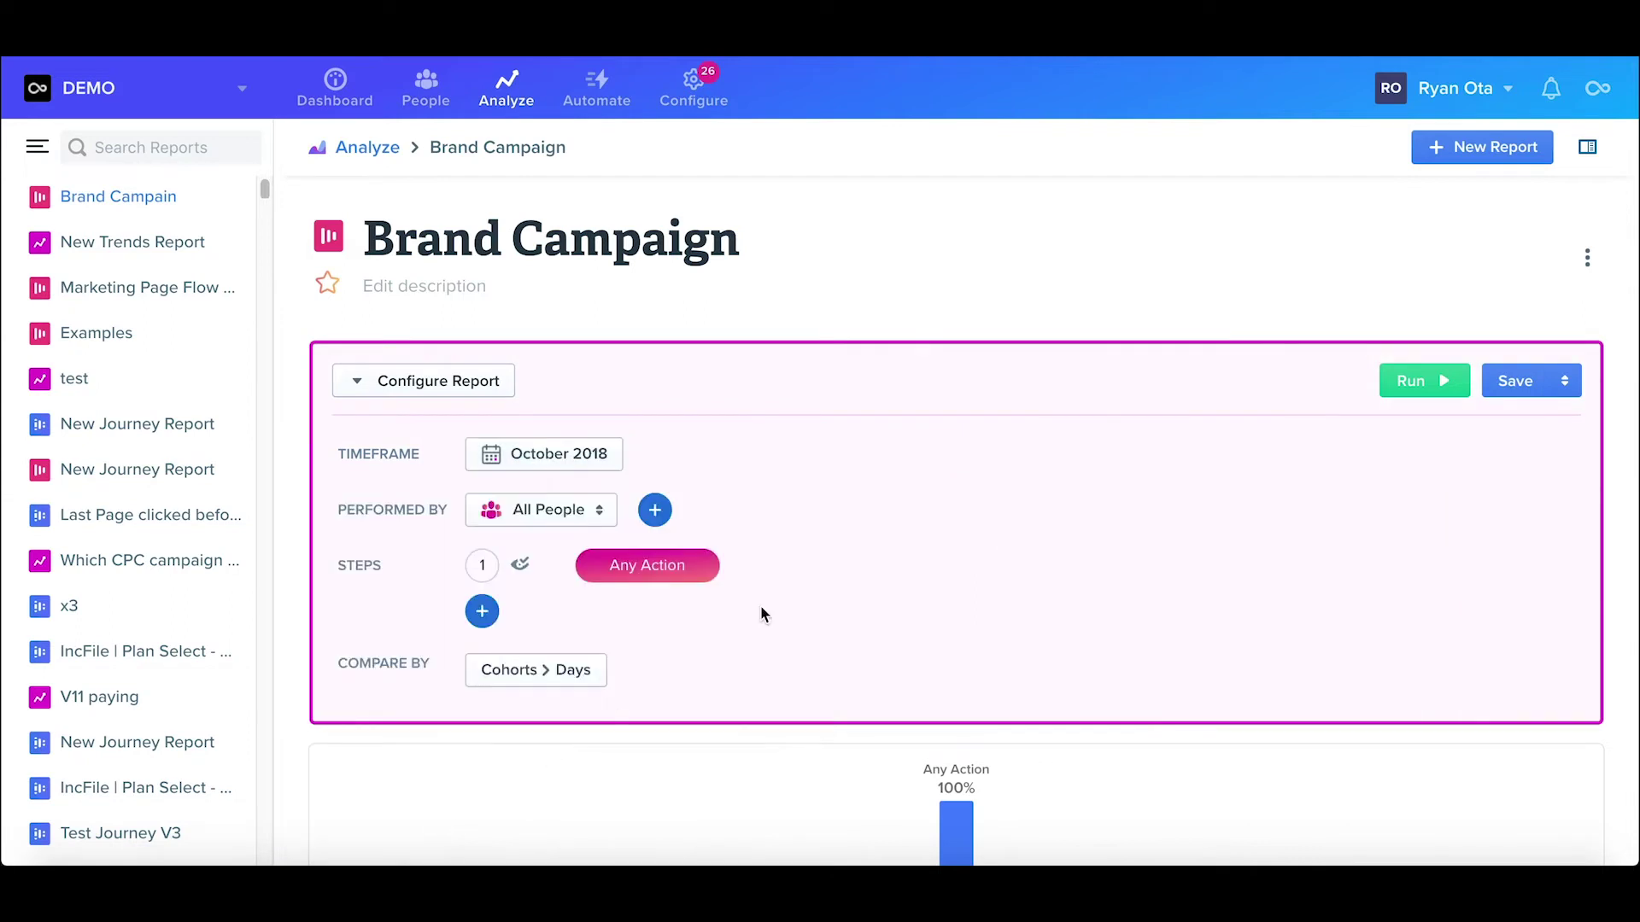
Name step 1 'Brand Campaign' and have it track Pageviews where Is Landing Page is true
click(669, 572)
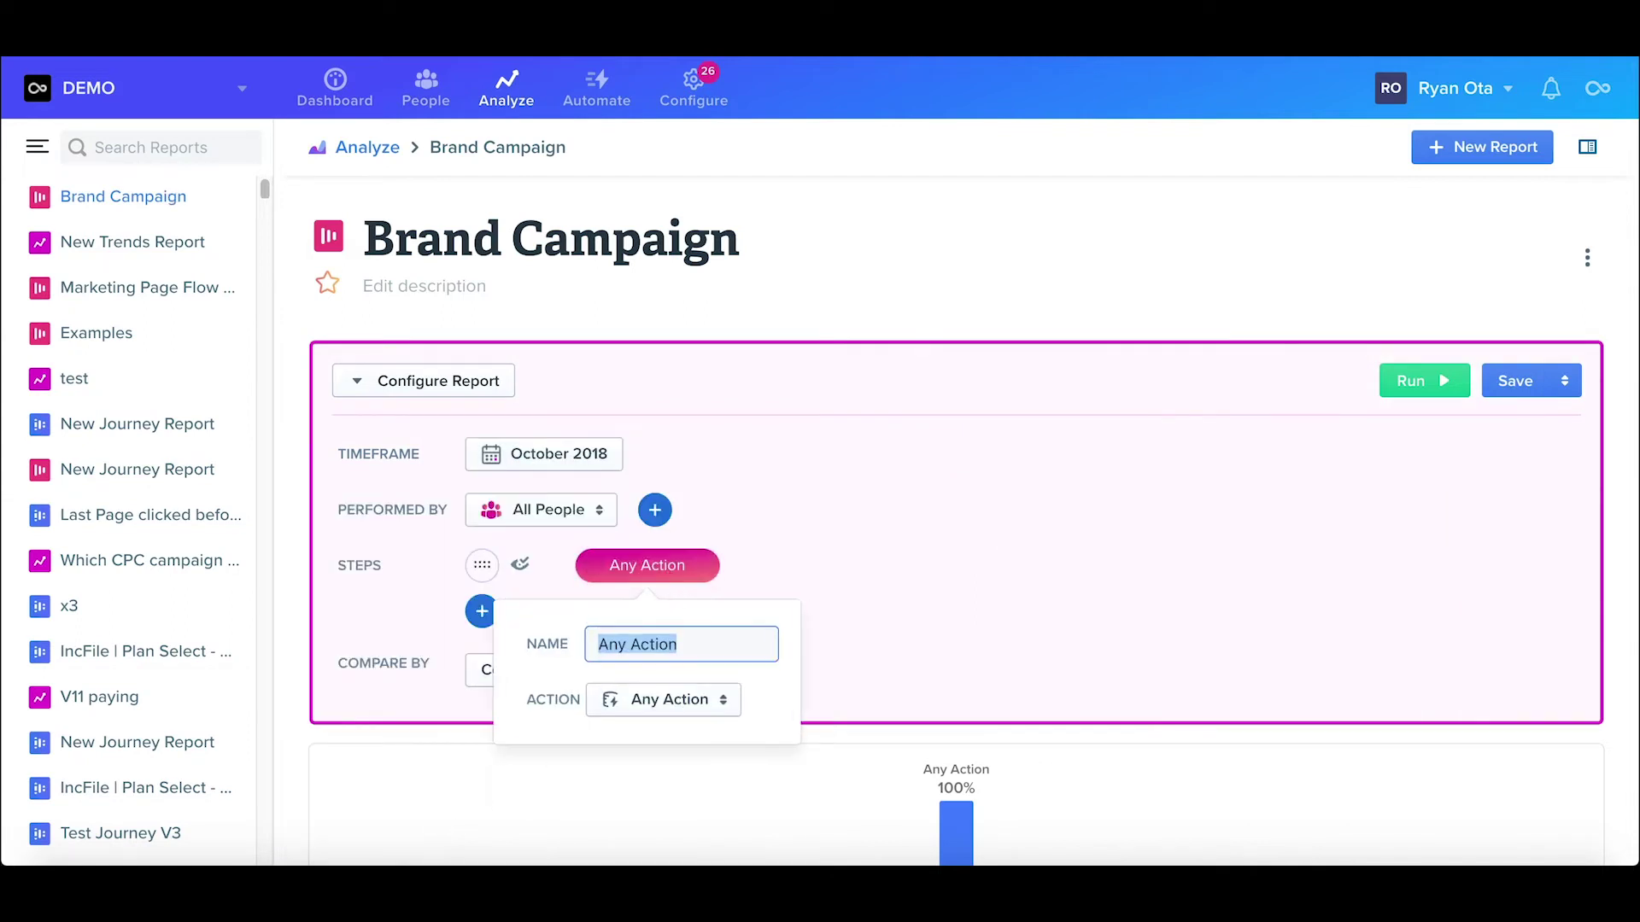
text(Brand Campaign)
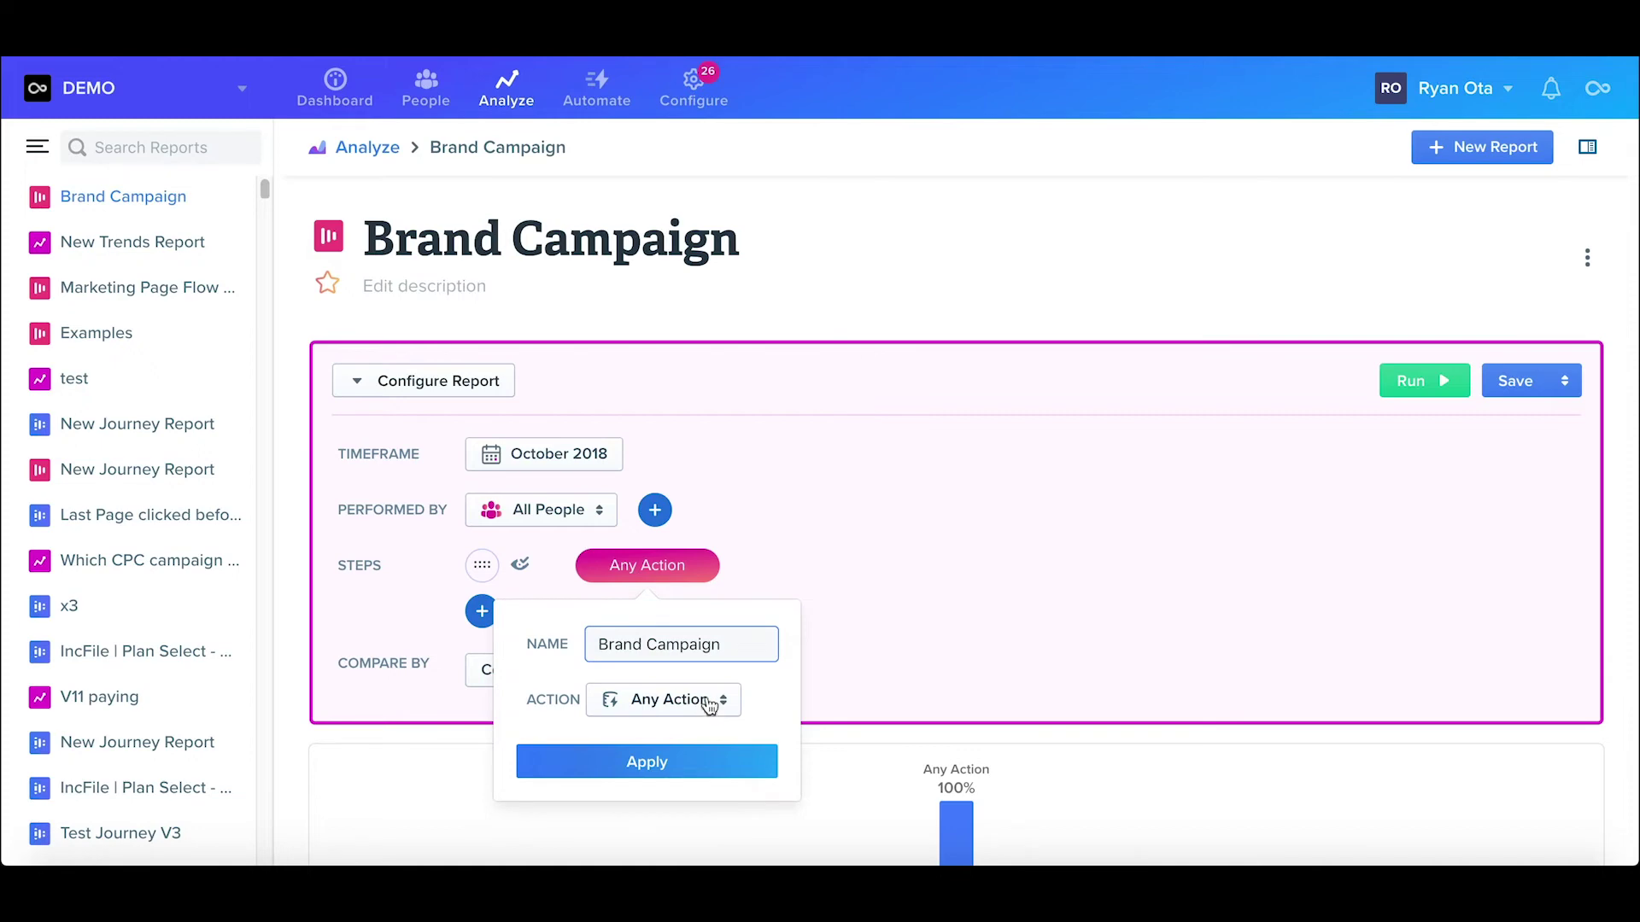
click(709, 701)
text(pag)
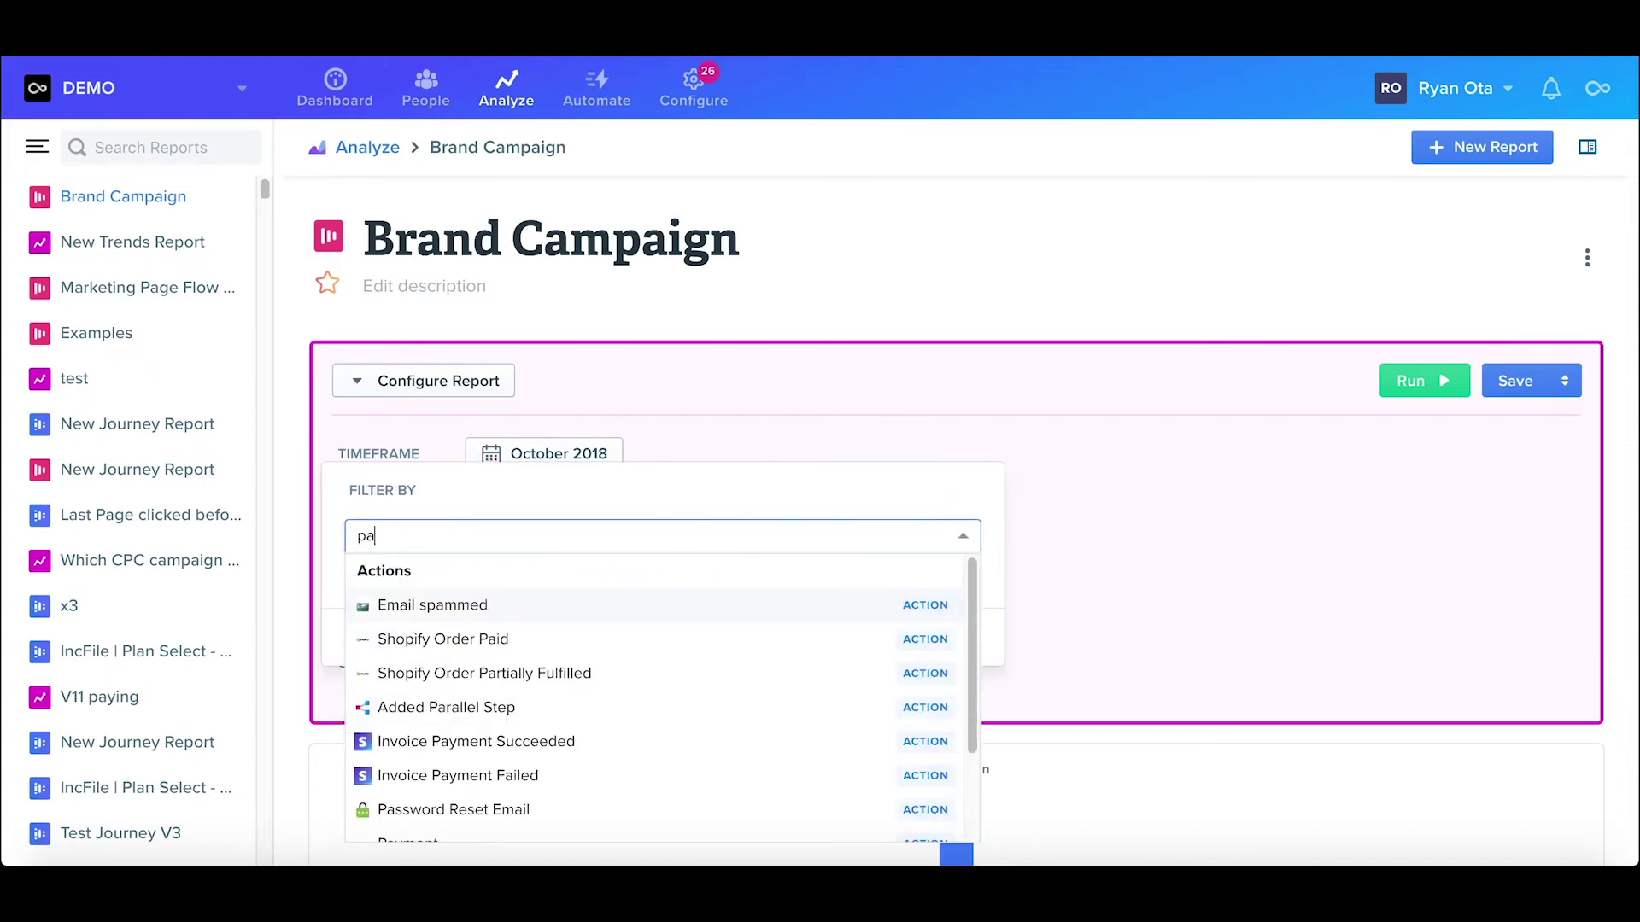
click(654, 606)
click(670, 589)
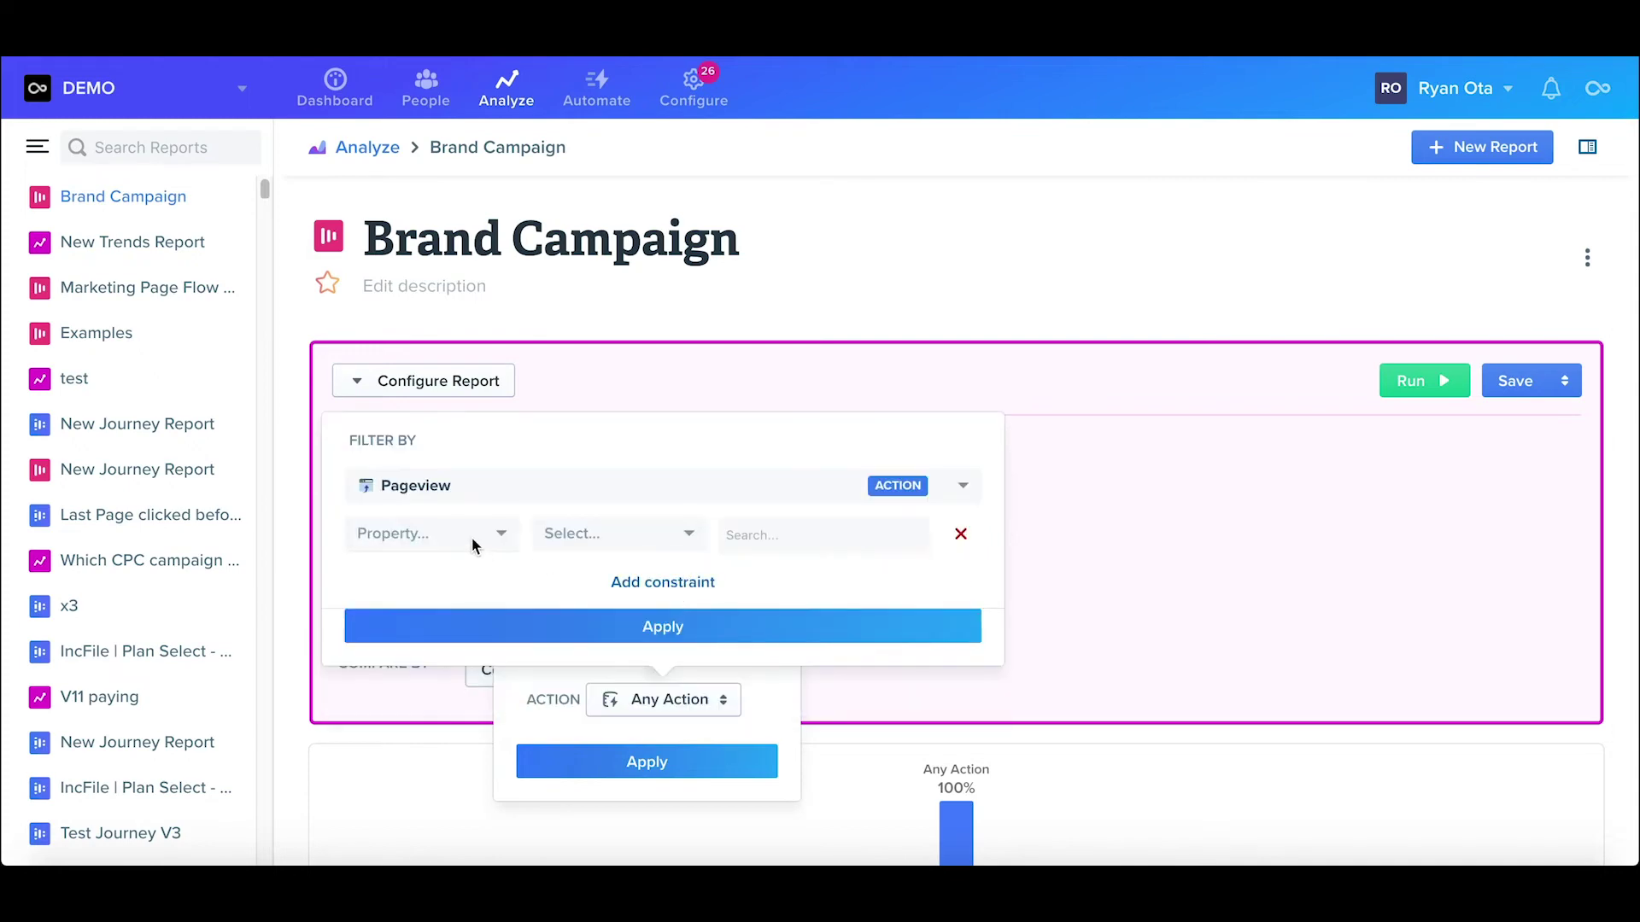
click(470, 536)
text(land)
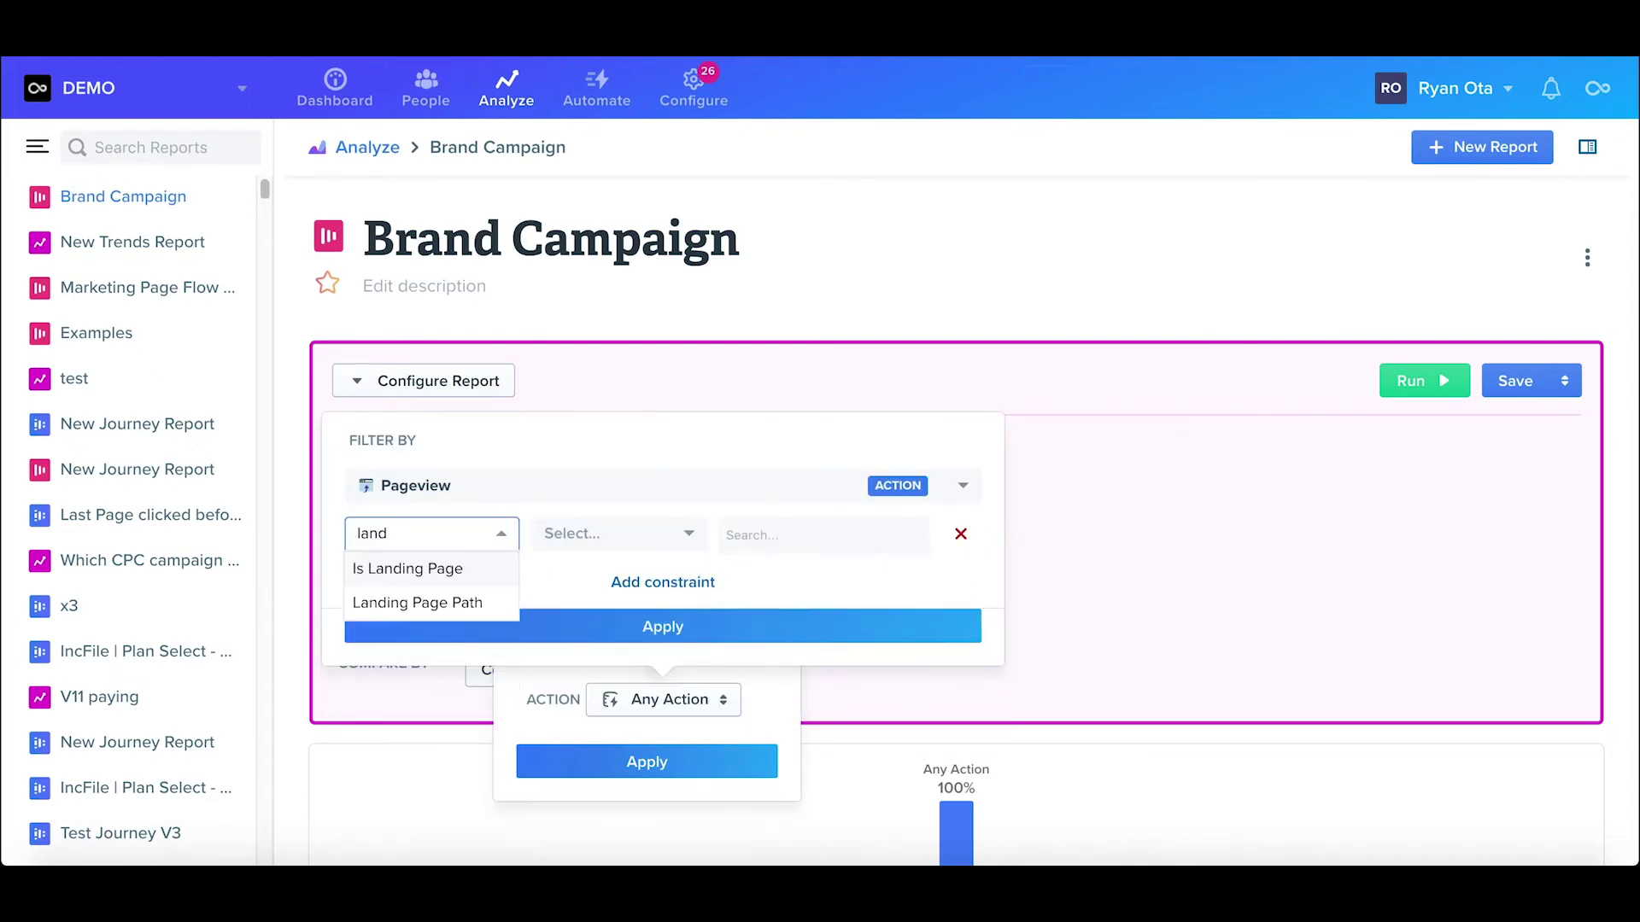
click(477, 570)
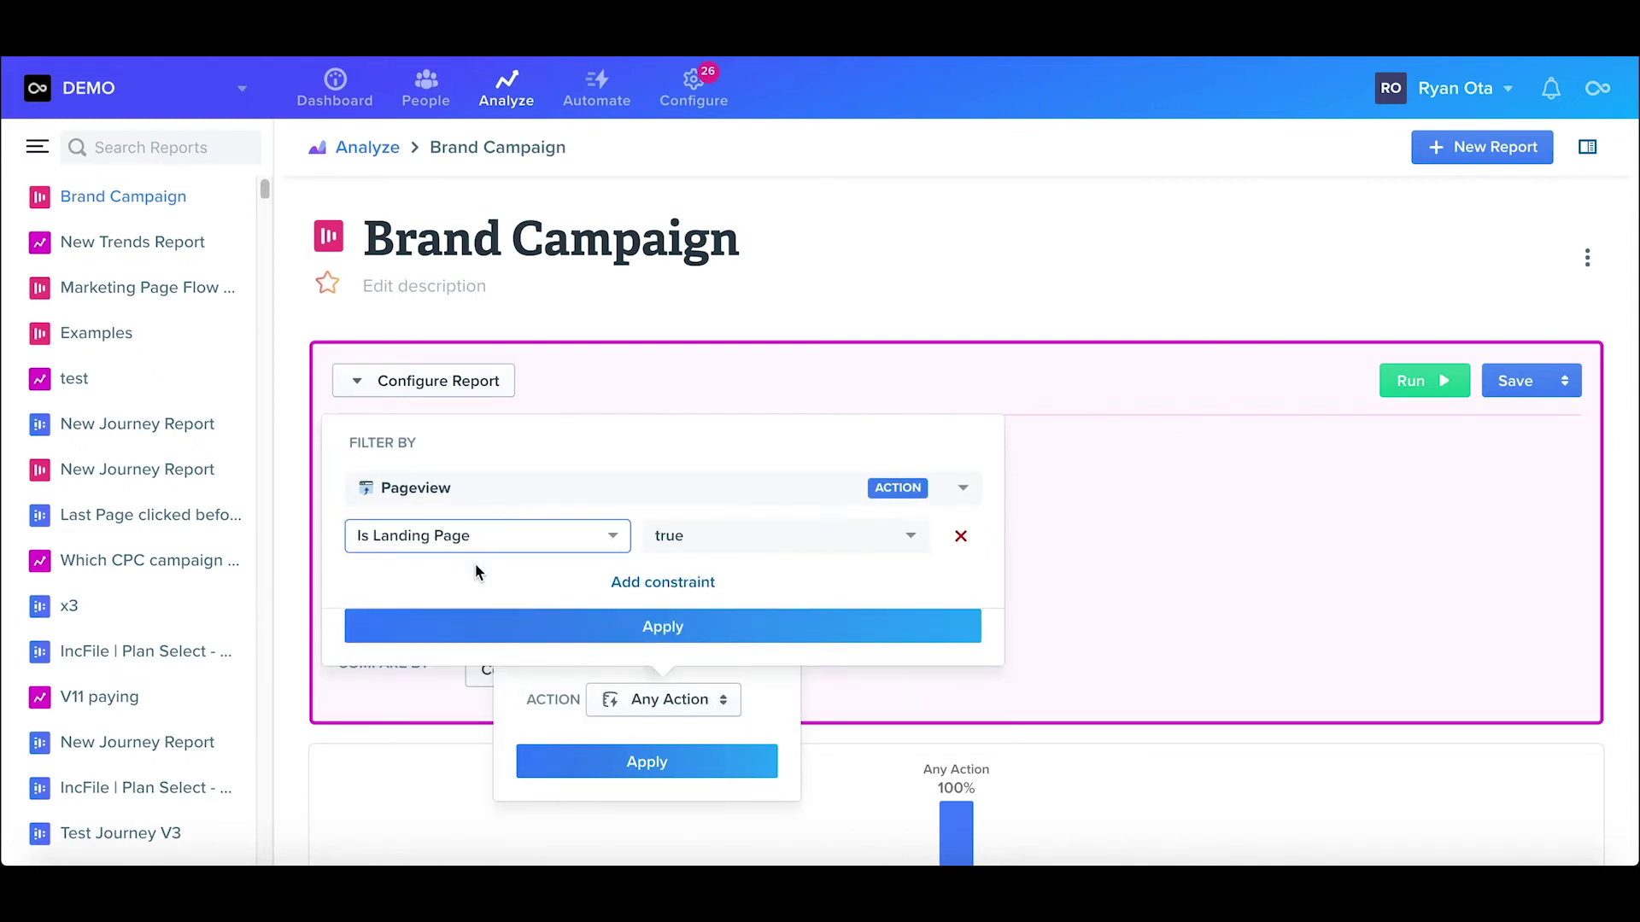
Add a Campaign Name contains Brand constraint to step 1, confirm it, and add a second step
click(632, 586)
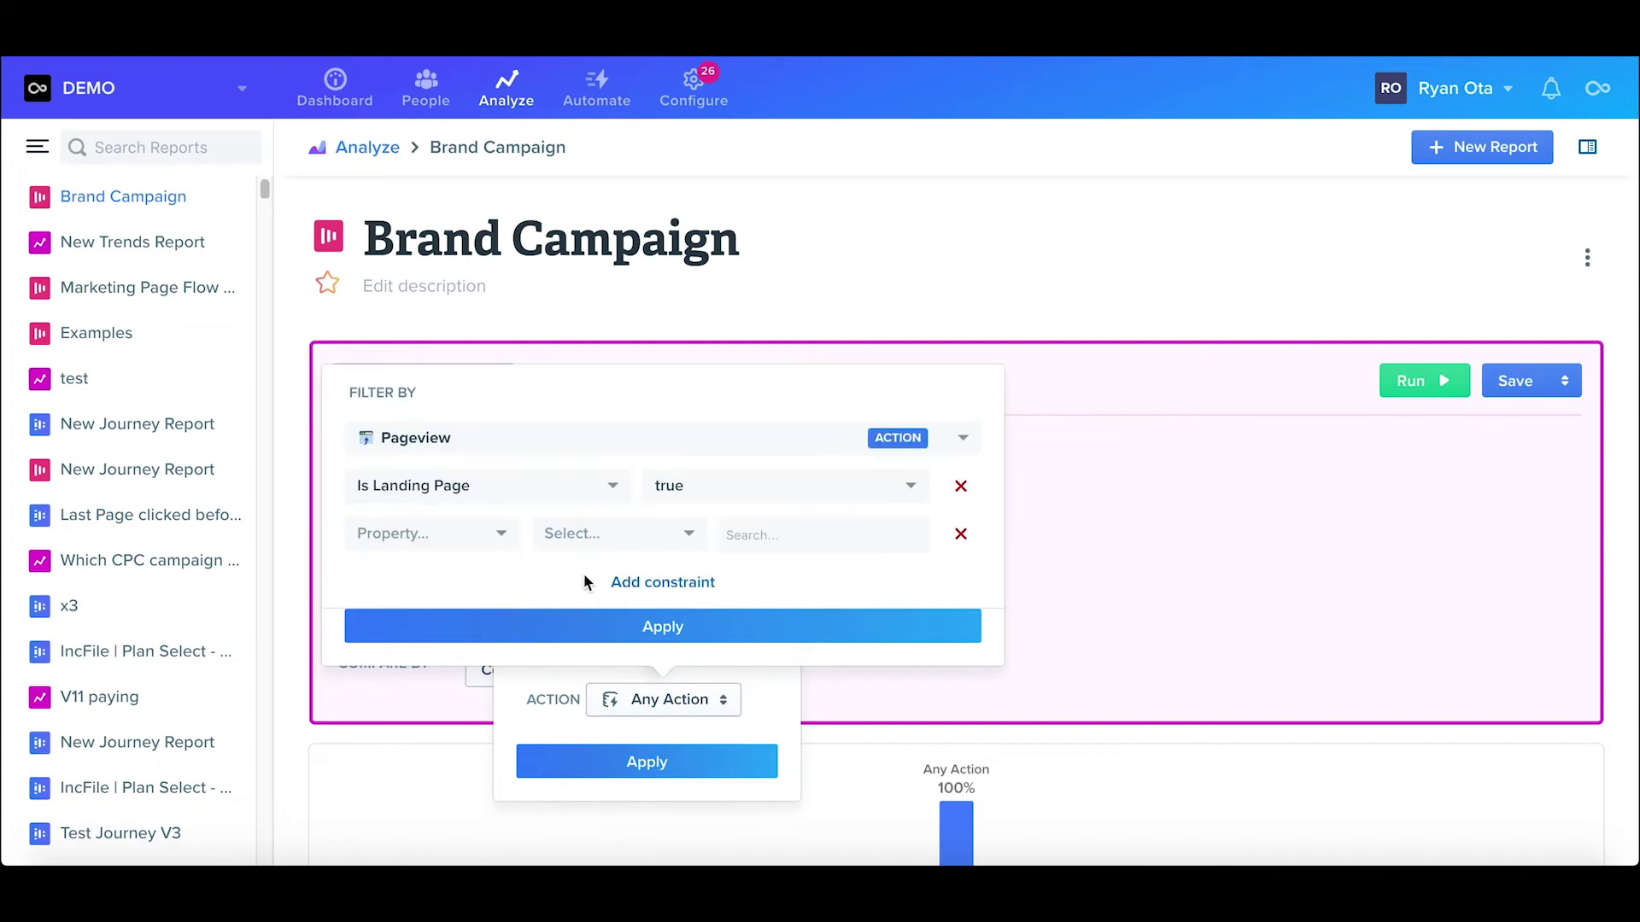
click(502, 531)
text(cam)
click(416, 569)
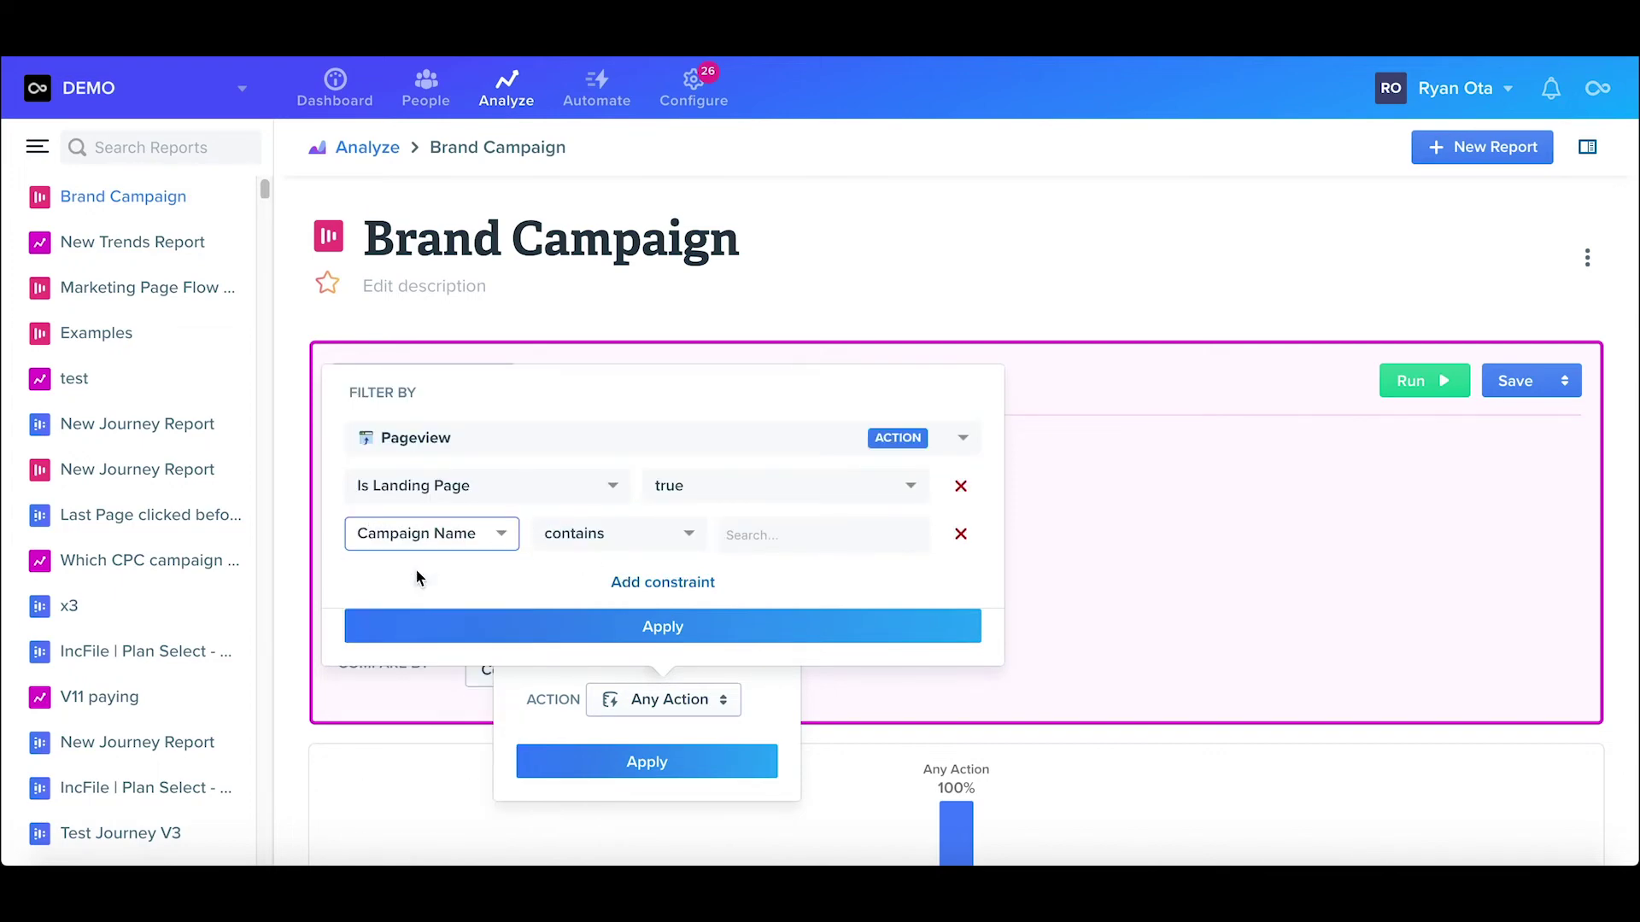
click(769, 536)
text(bra)
click(782, 604)
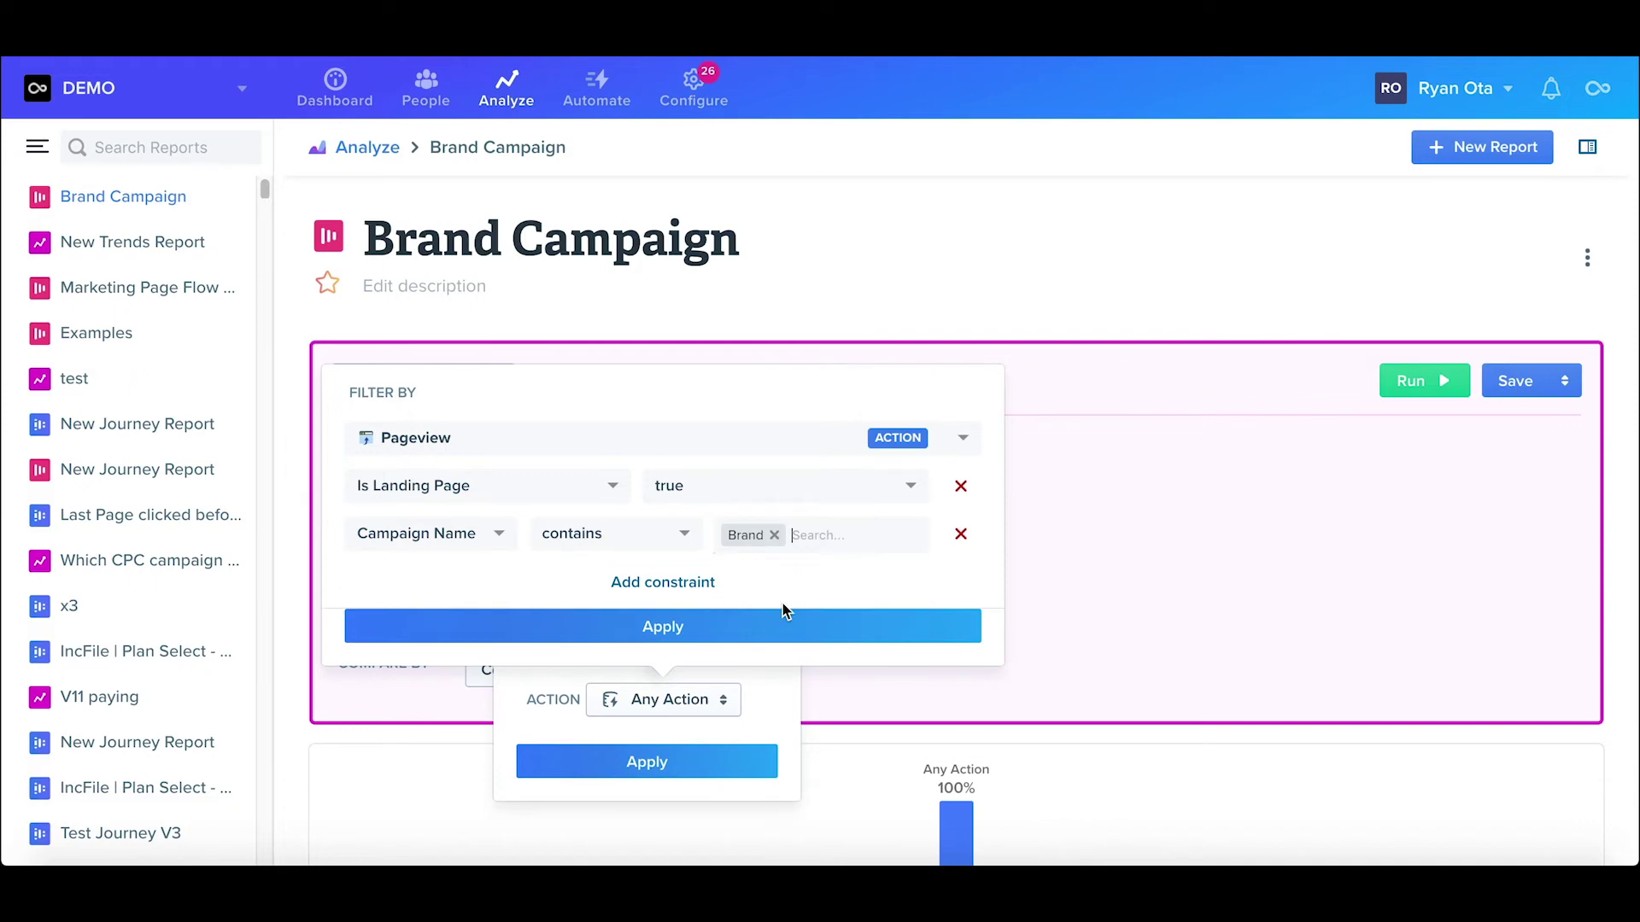
click(976, 628)
click(705, 766)
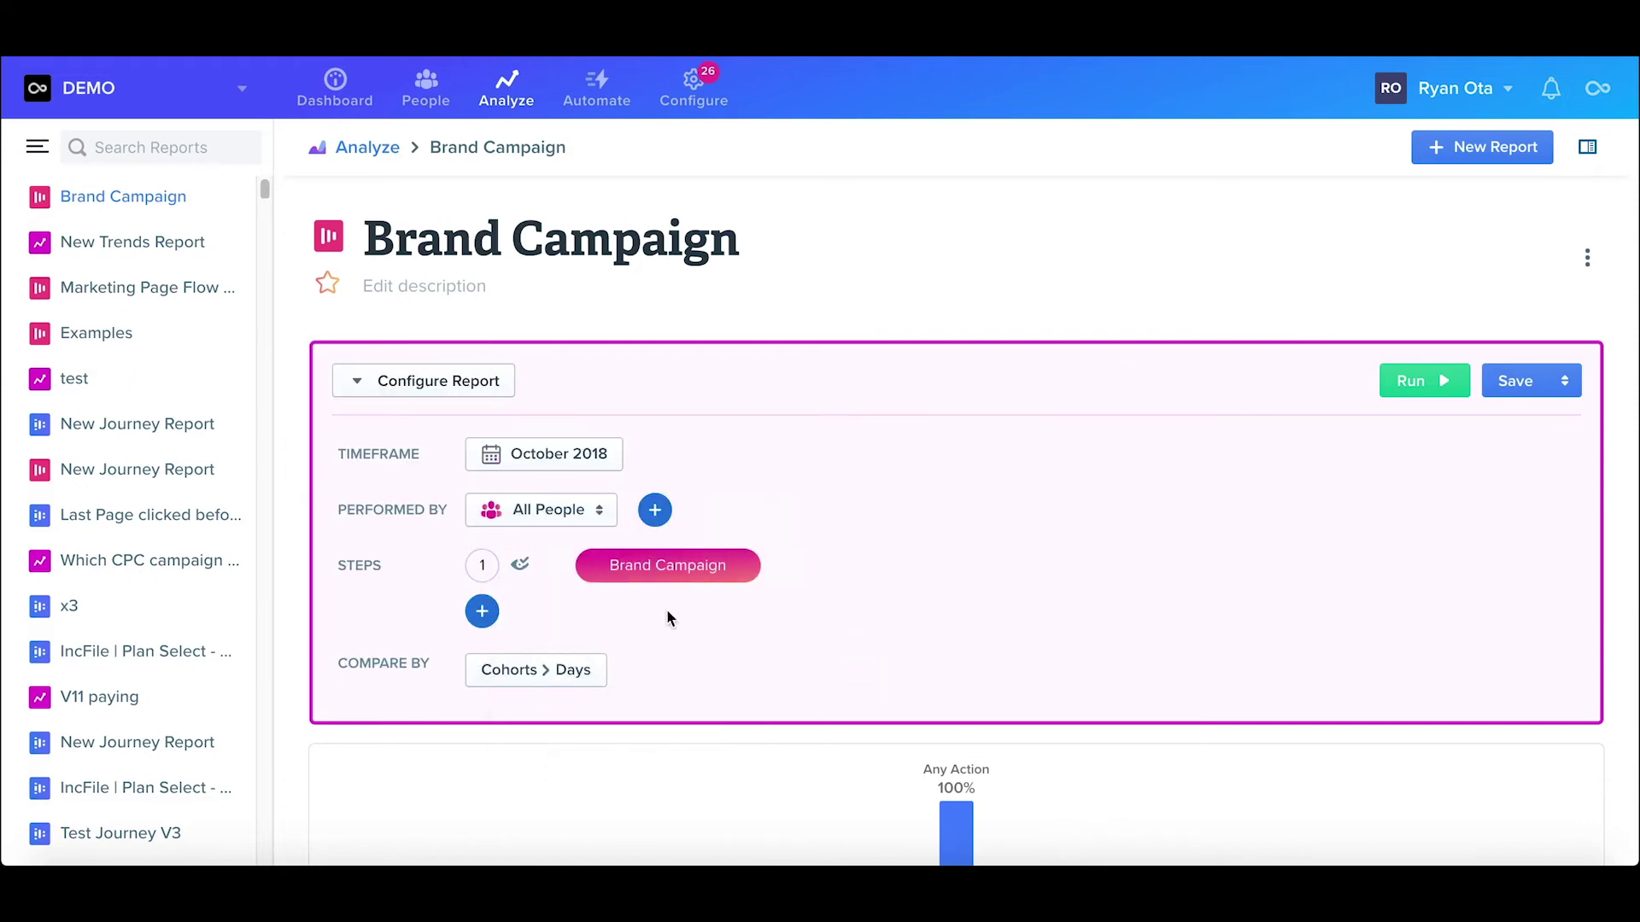
click(483, 611)
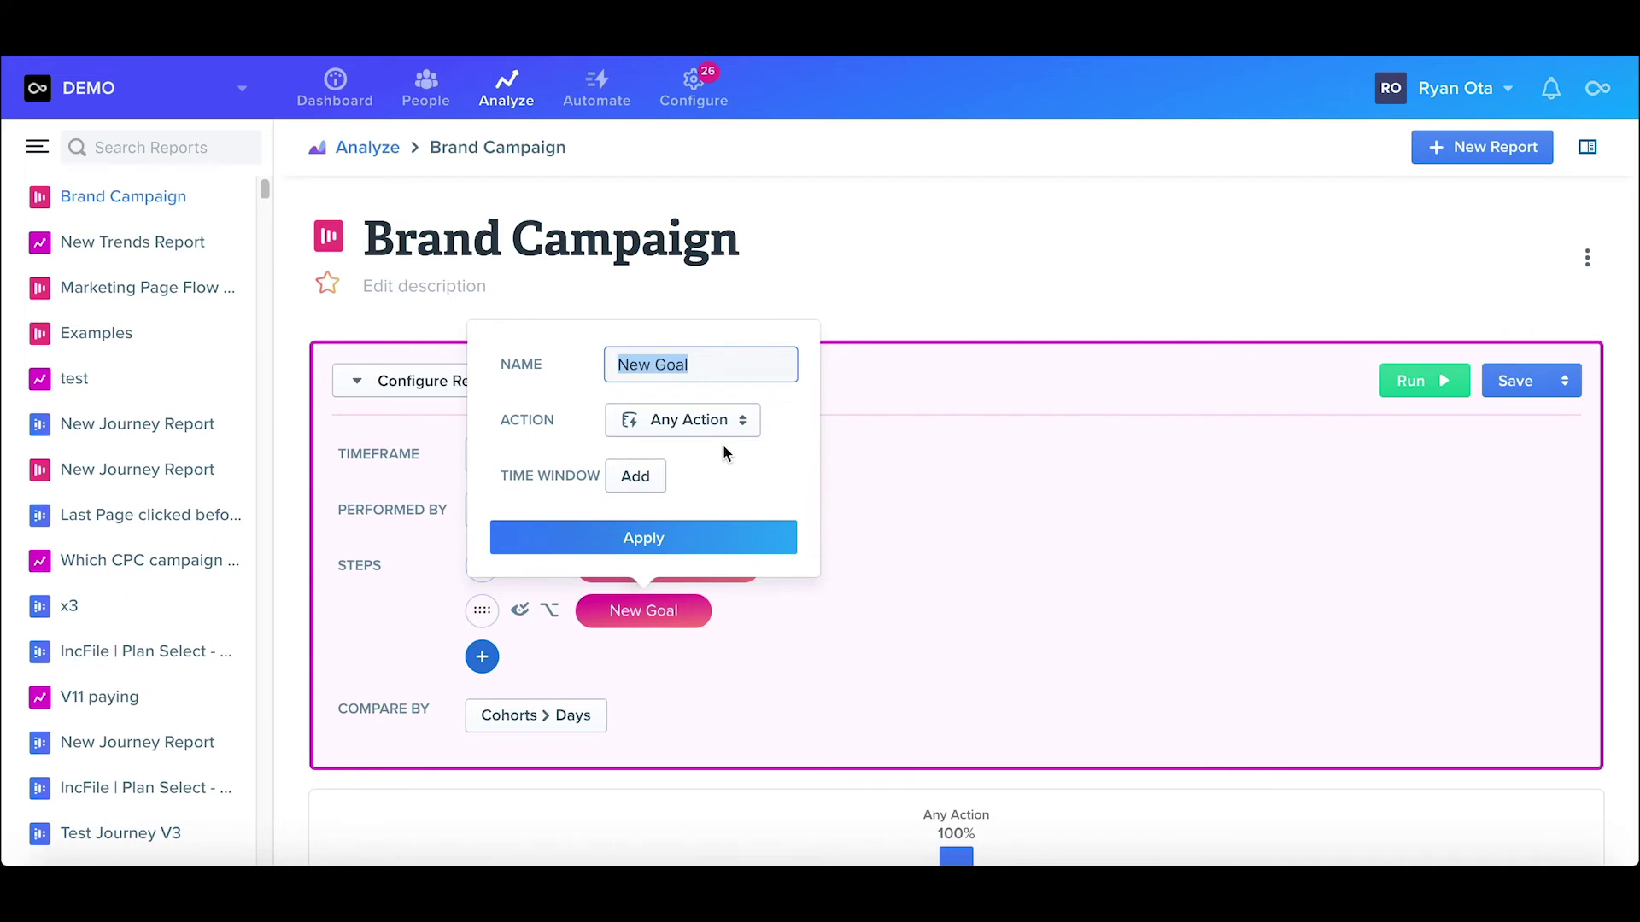
Name the second step 'Pricing Page' and set its action to Pageview
text(Pricing Page)
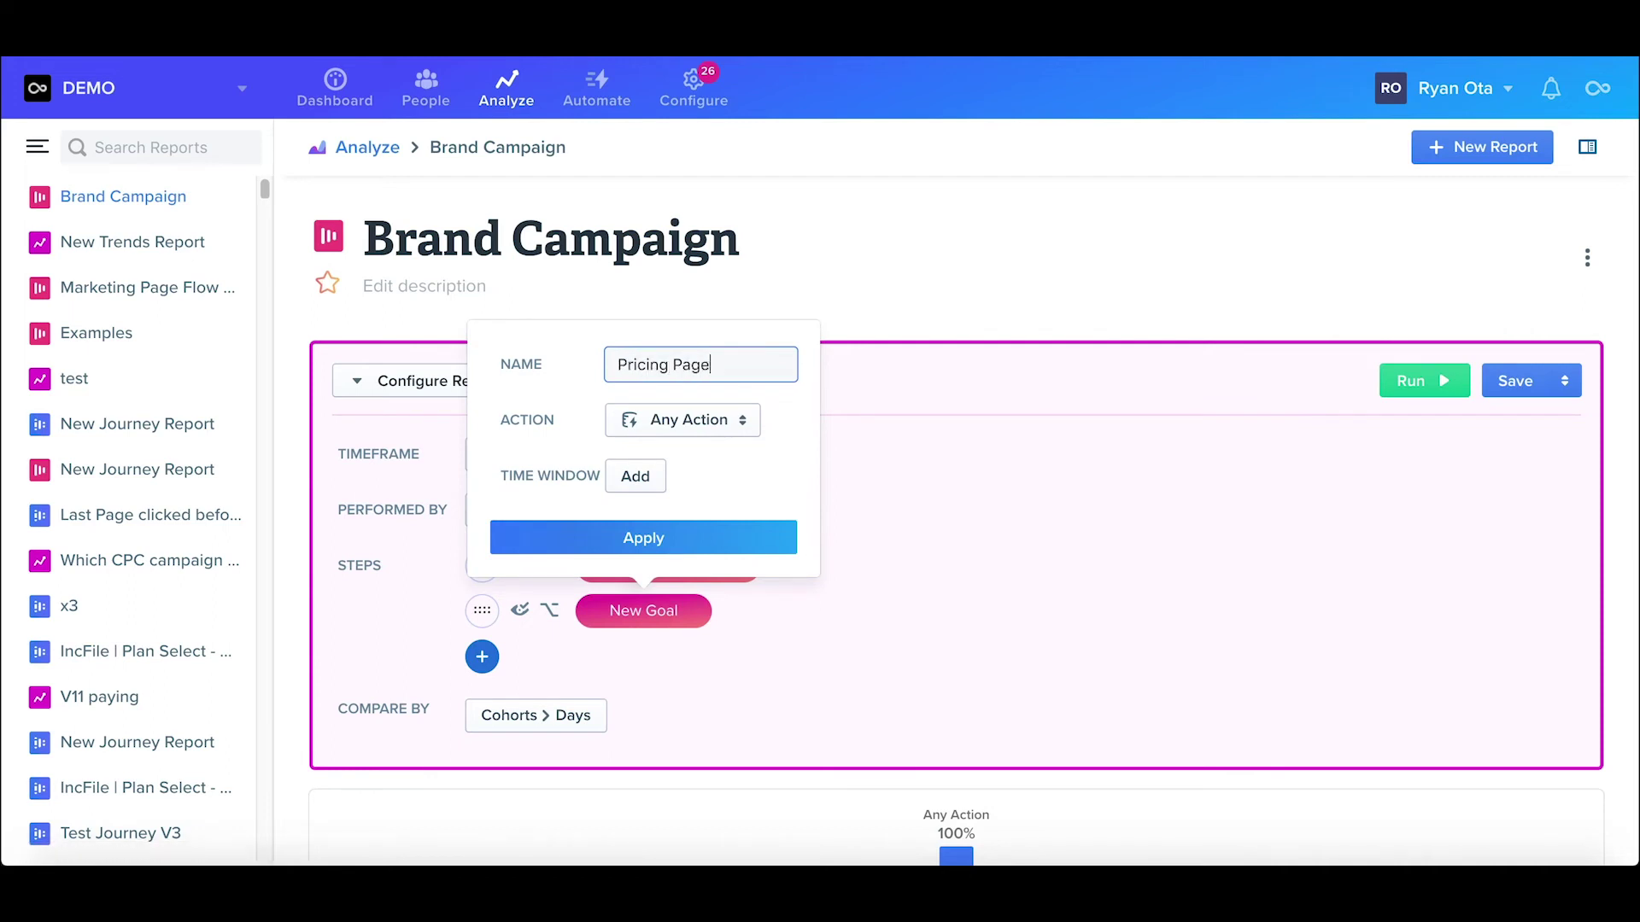
click(723, 420)
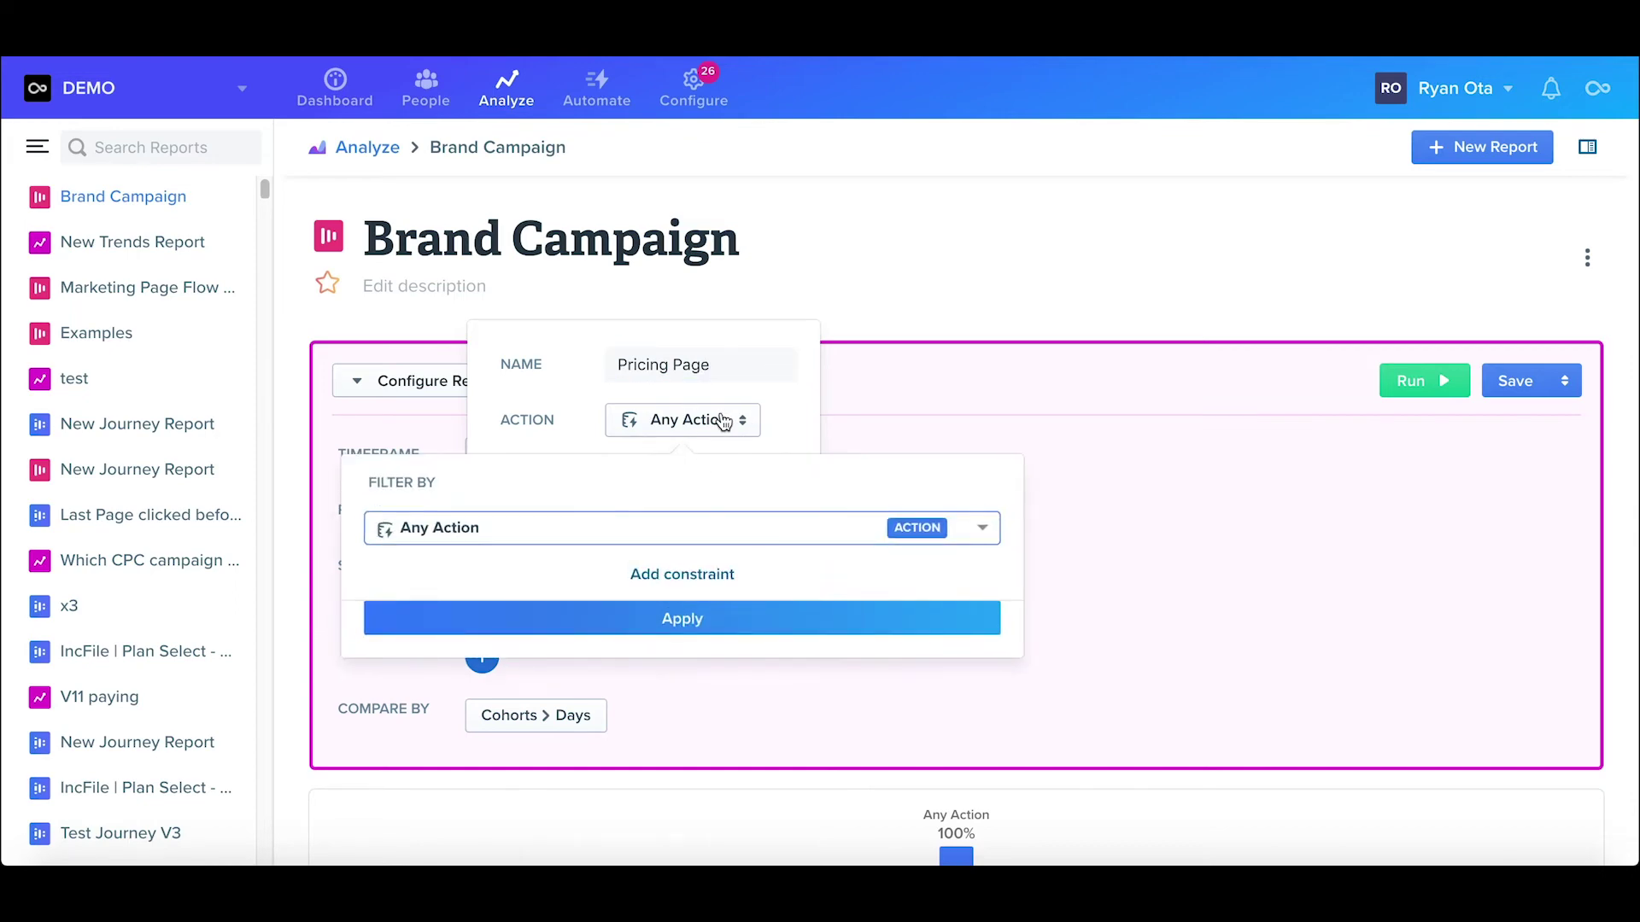
text(page)
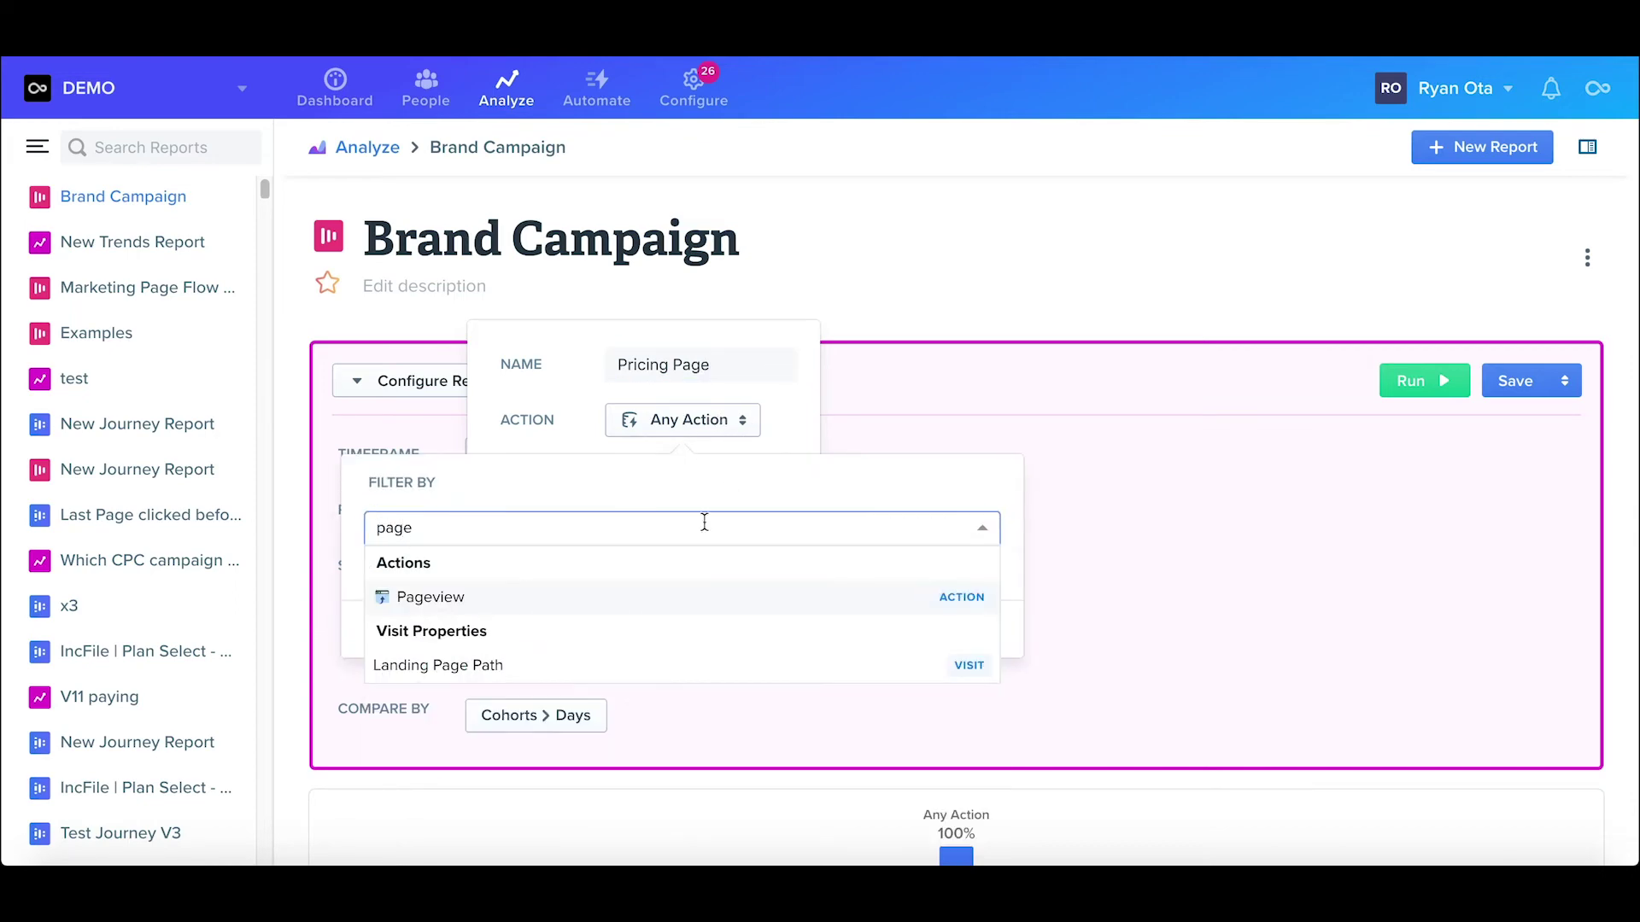
click(501, 597)
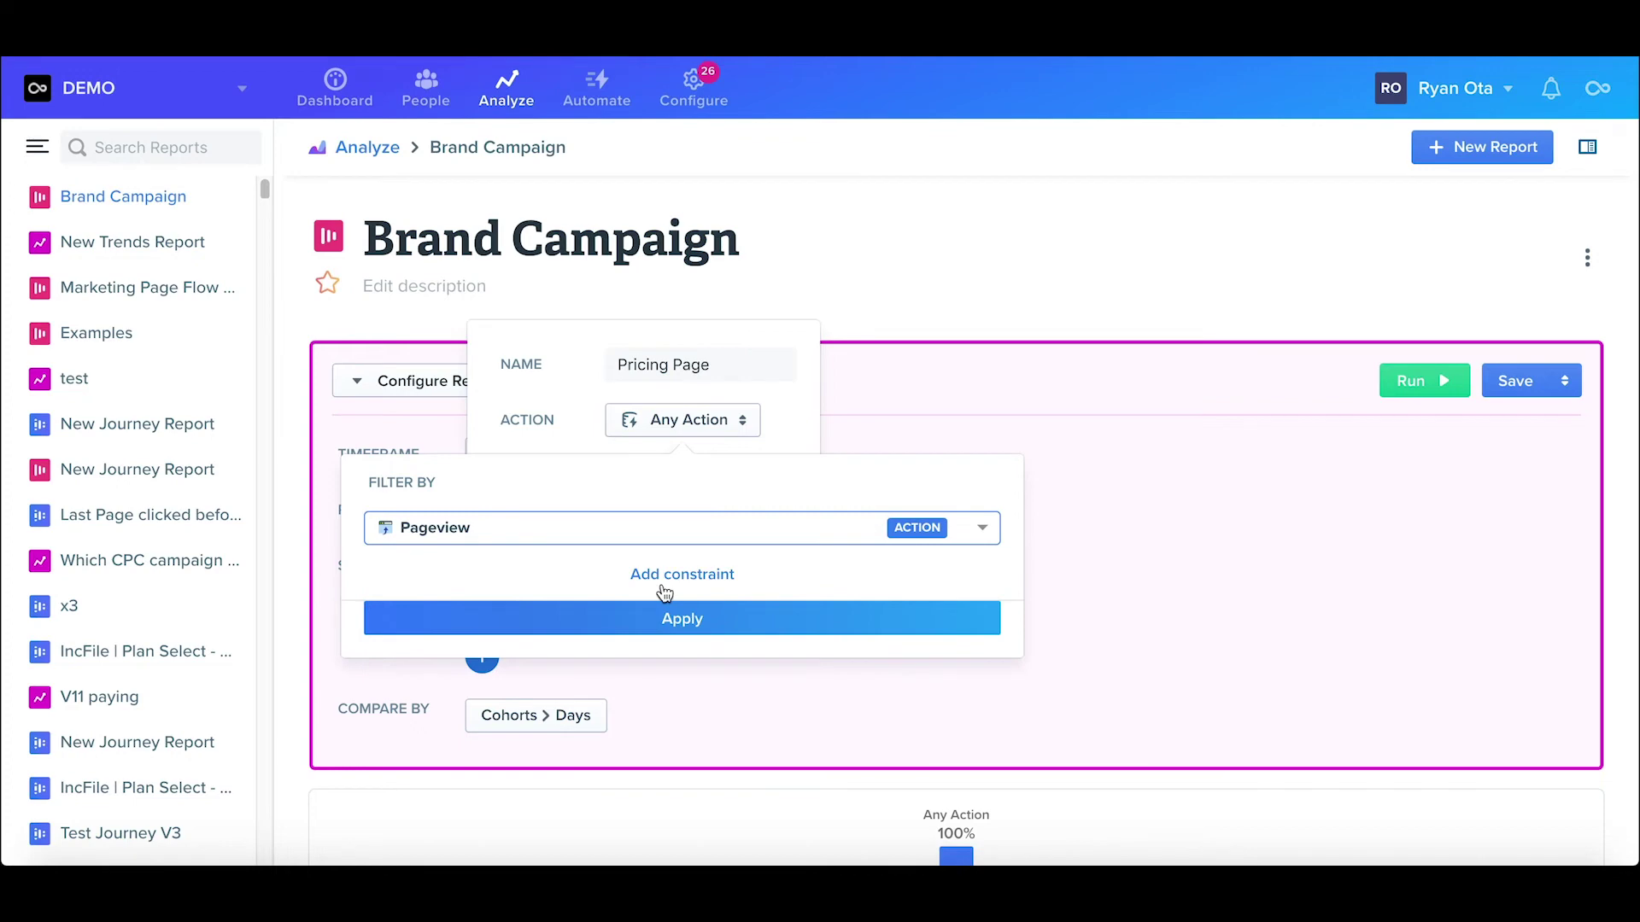
Constrain the Pricing Page step to URLs containing /pricing and save it
click(665, 587)
click(510, 578)
text(url)
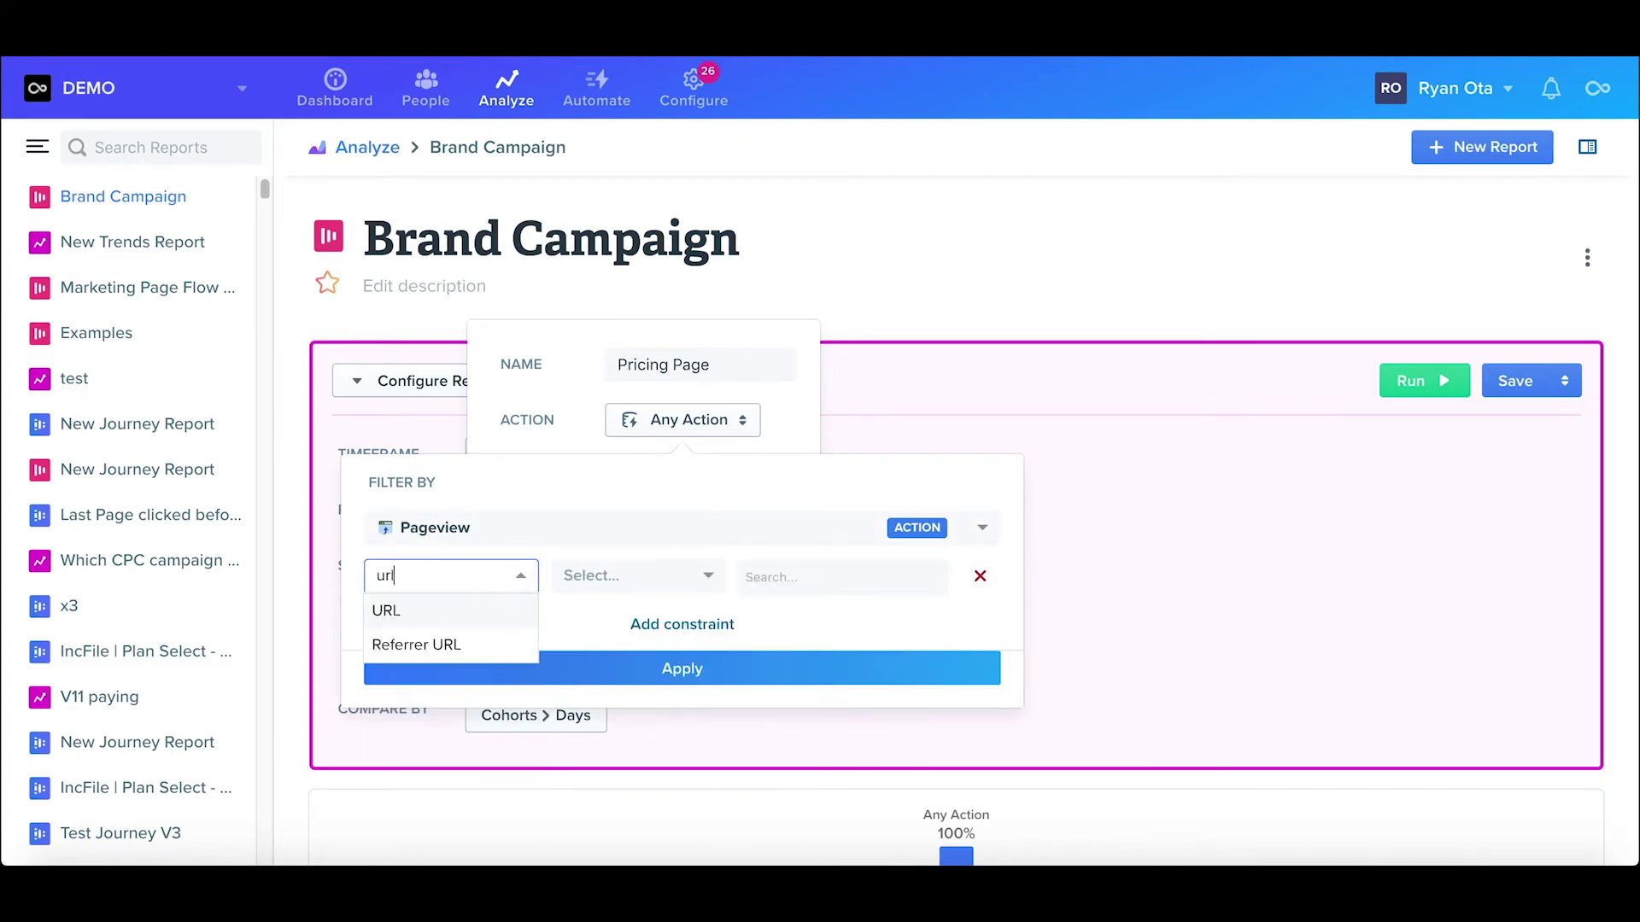
click(462, 609)
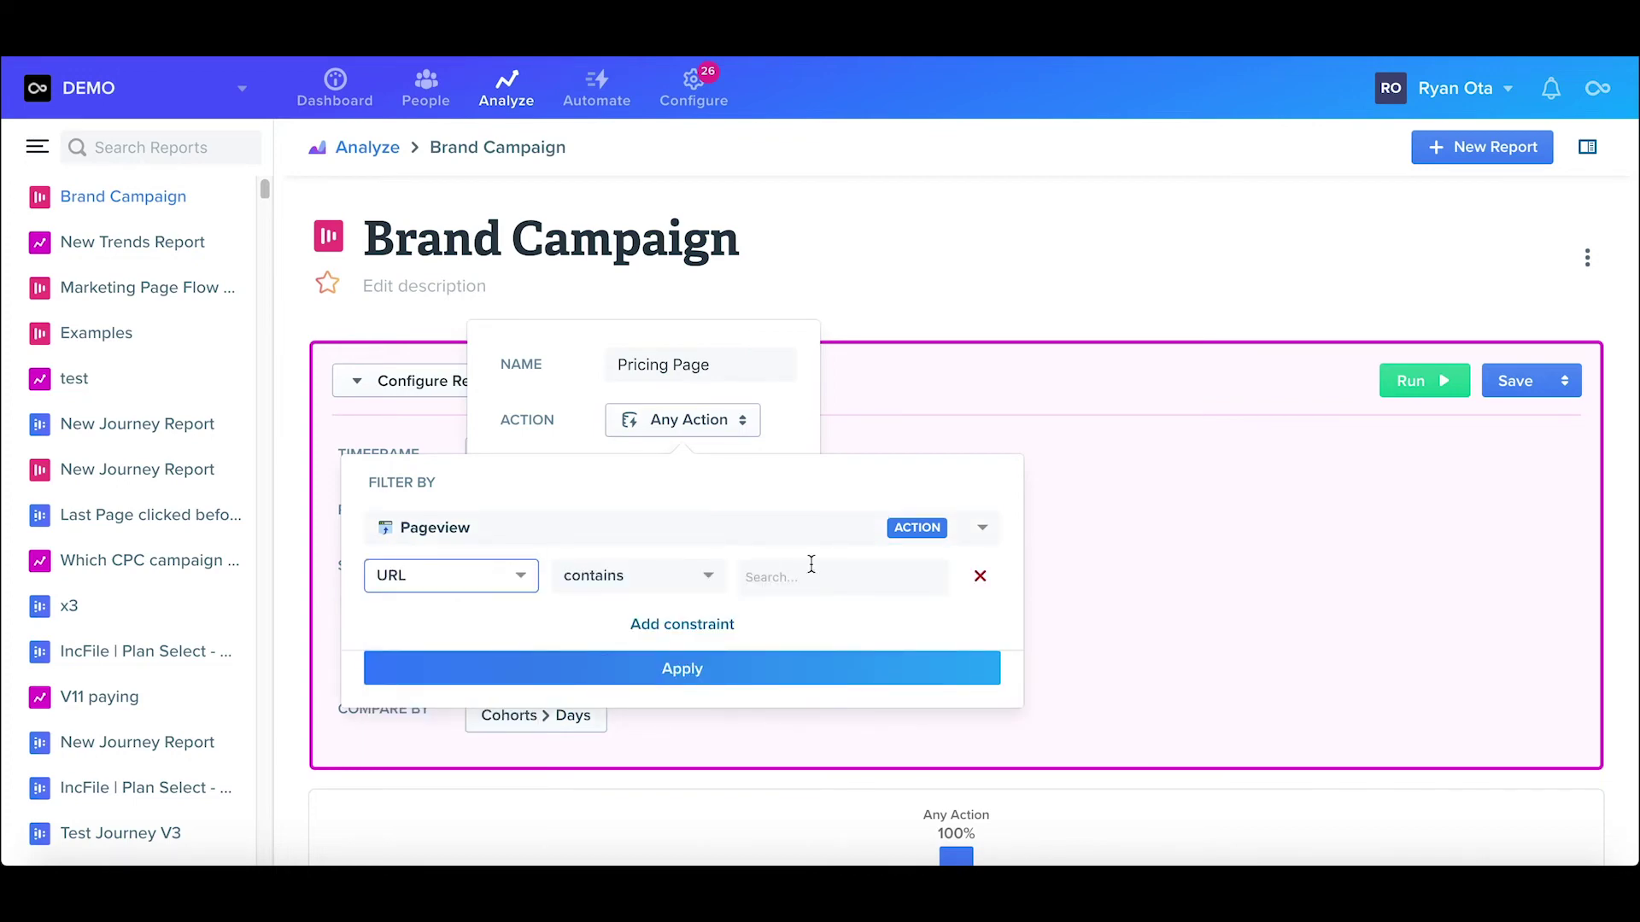
click(812, 581)
text(/pri)
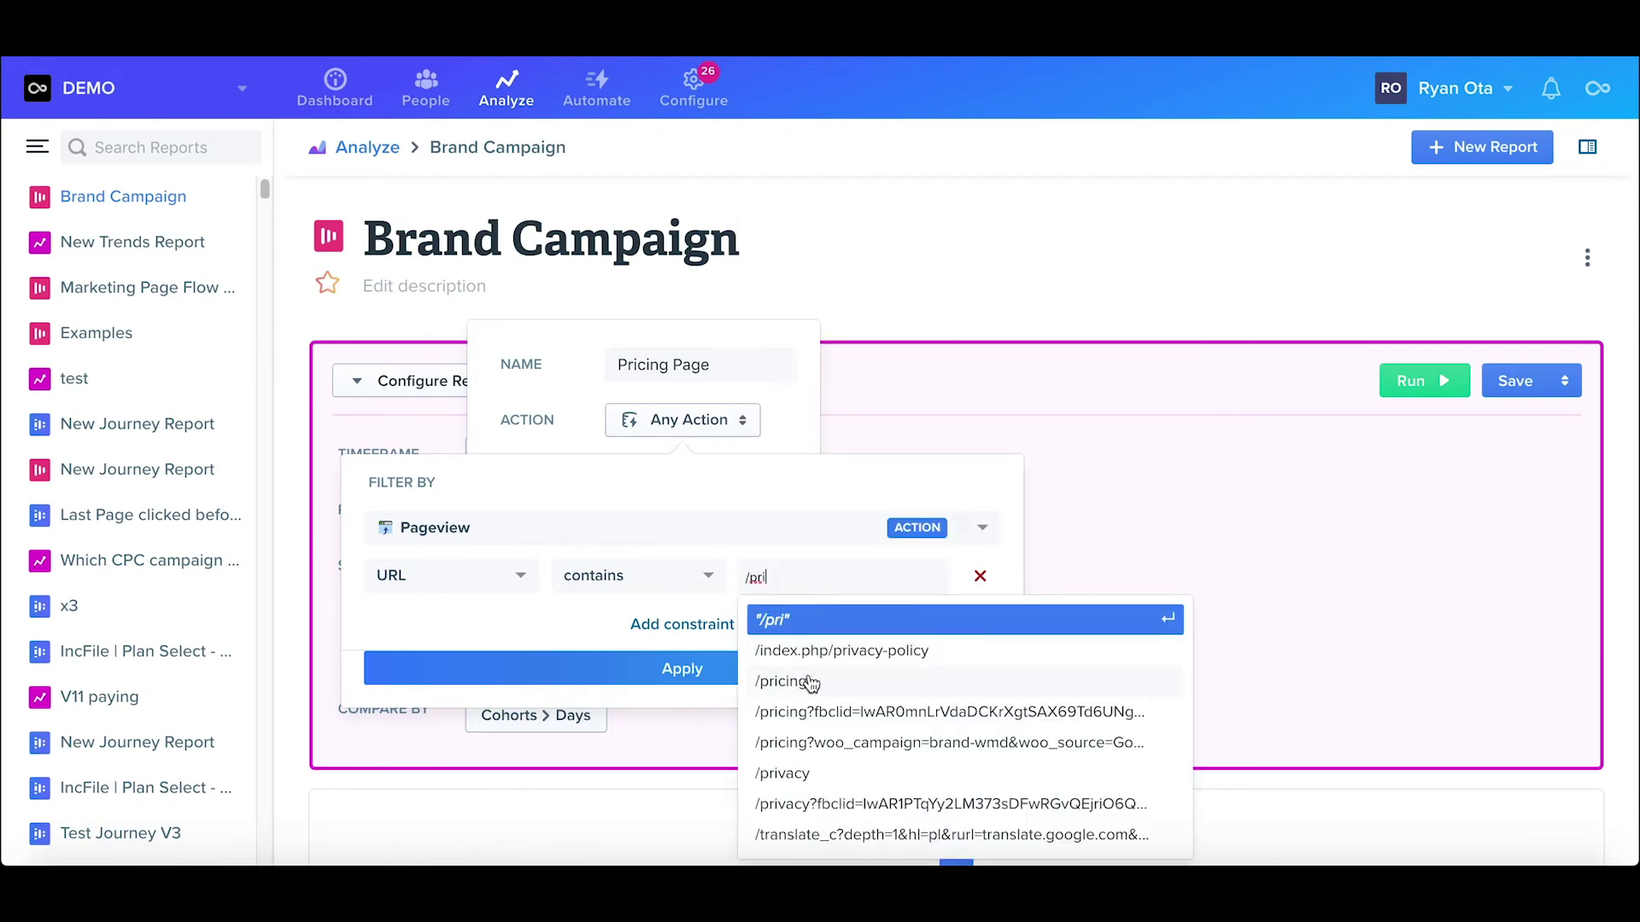
click(812, 679)
click(655, 679)
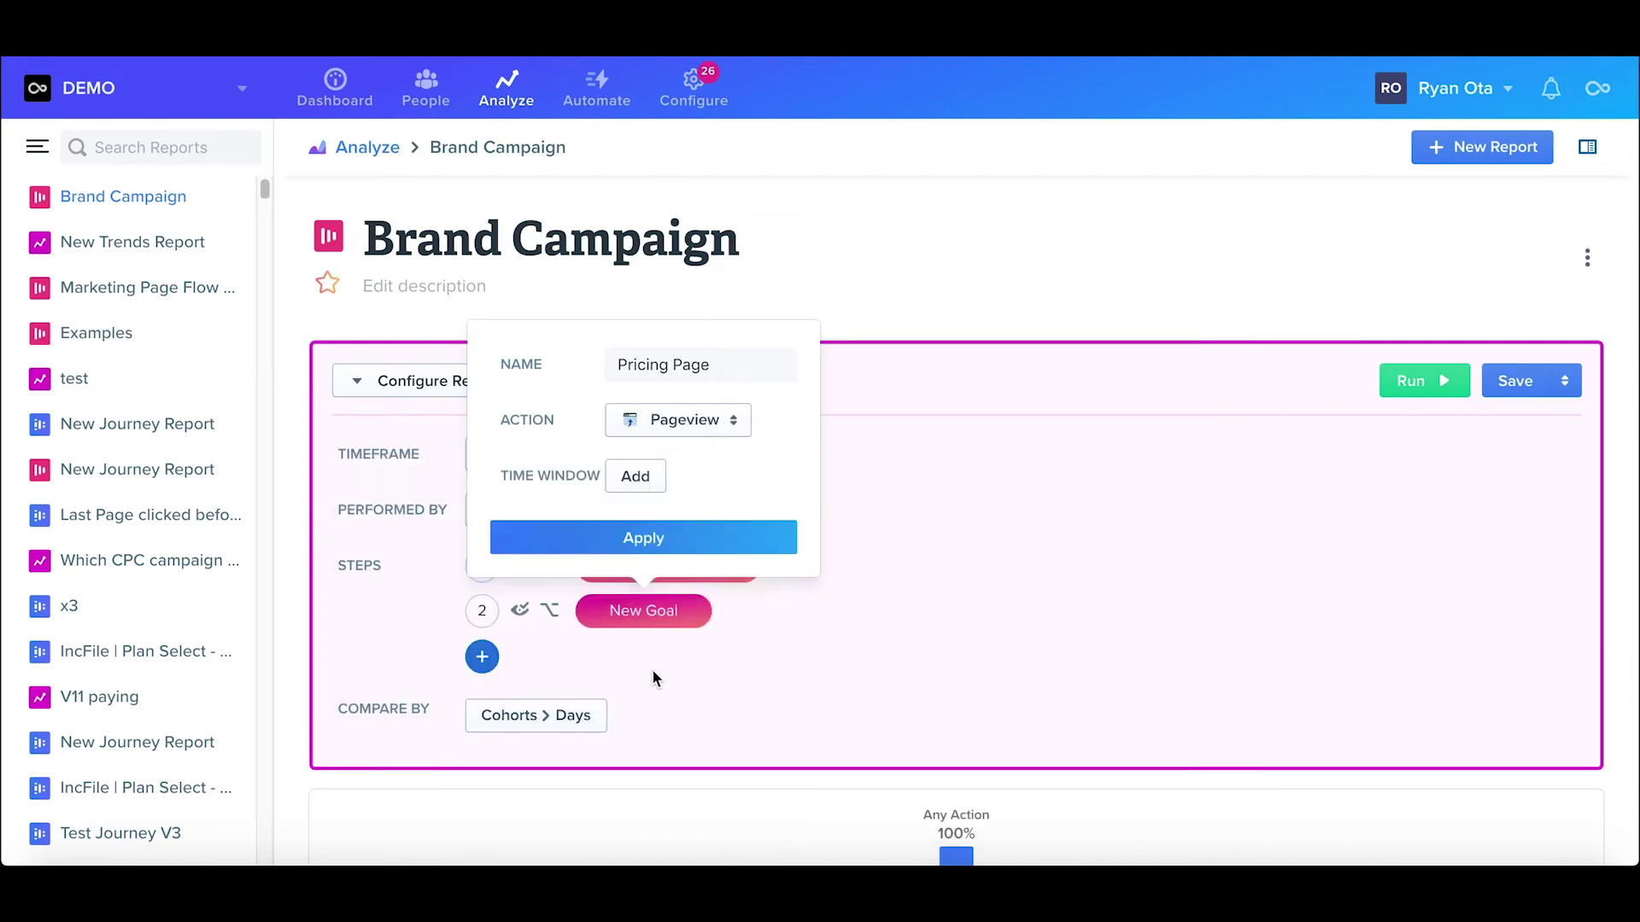
click(645, 541)
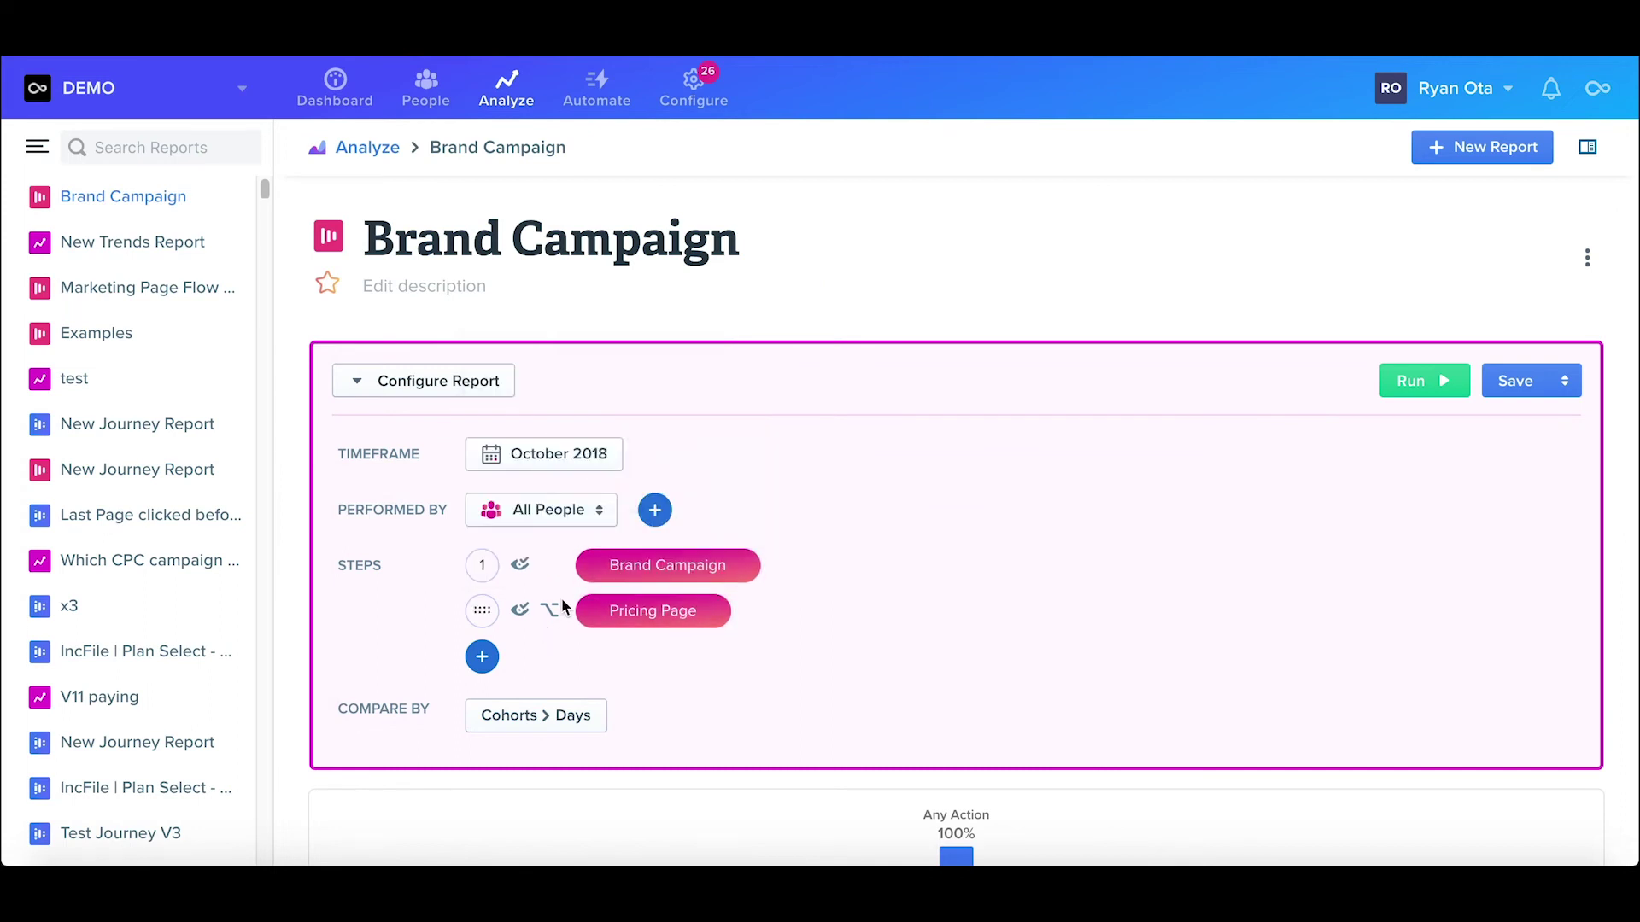
Make Pricing Page optional and add a third 'Signed Up' step tracking the Signup action
click(549, 611)
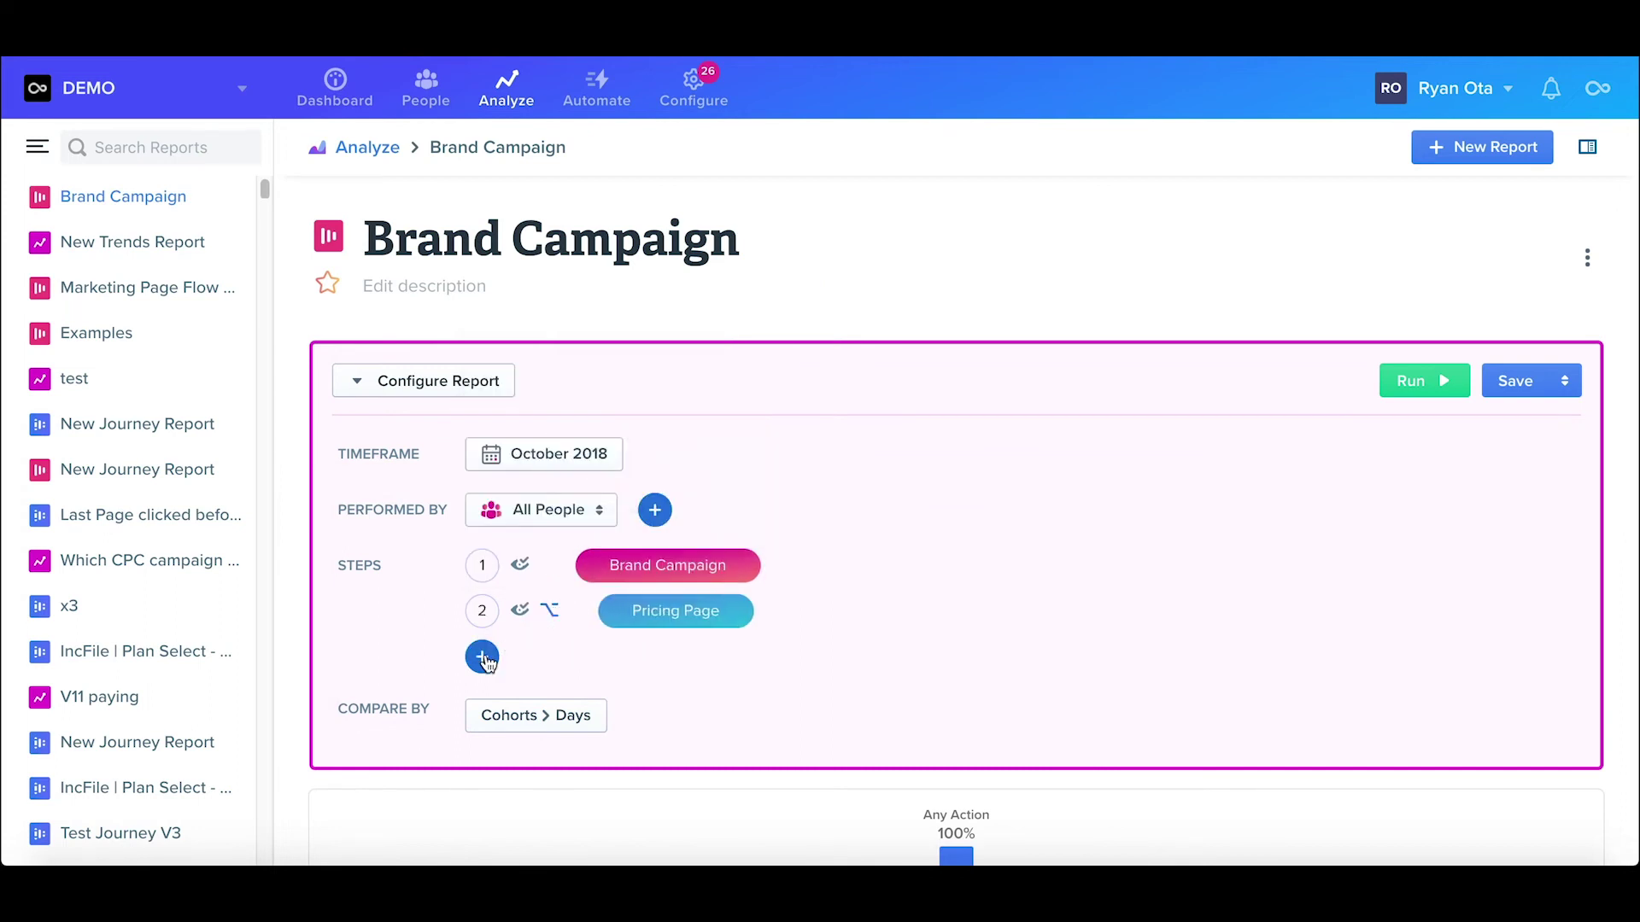
click(483, 657)
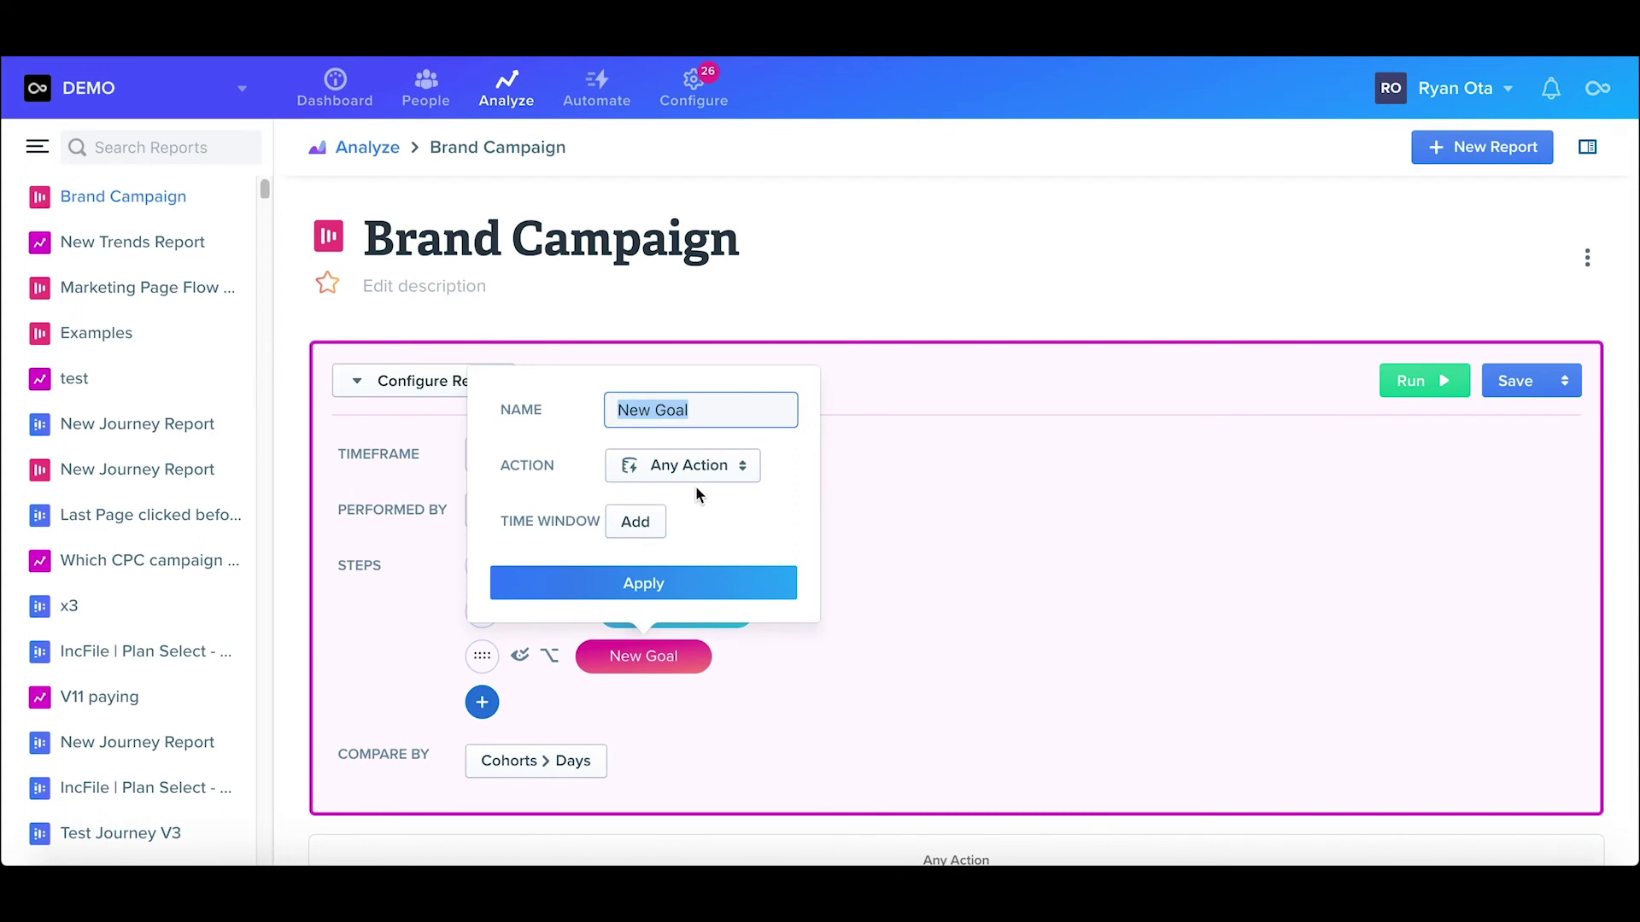
text(Signed Up)
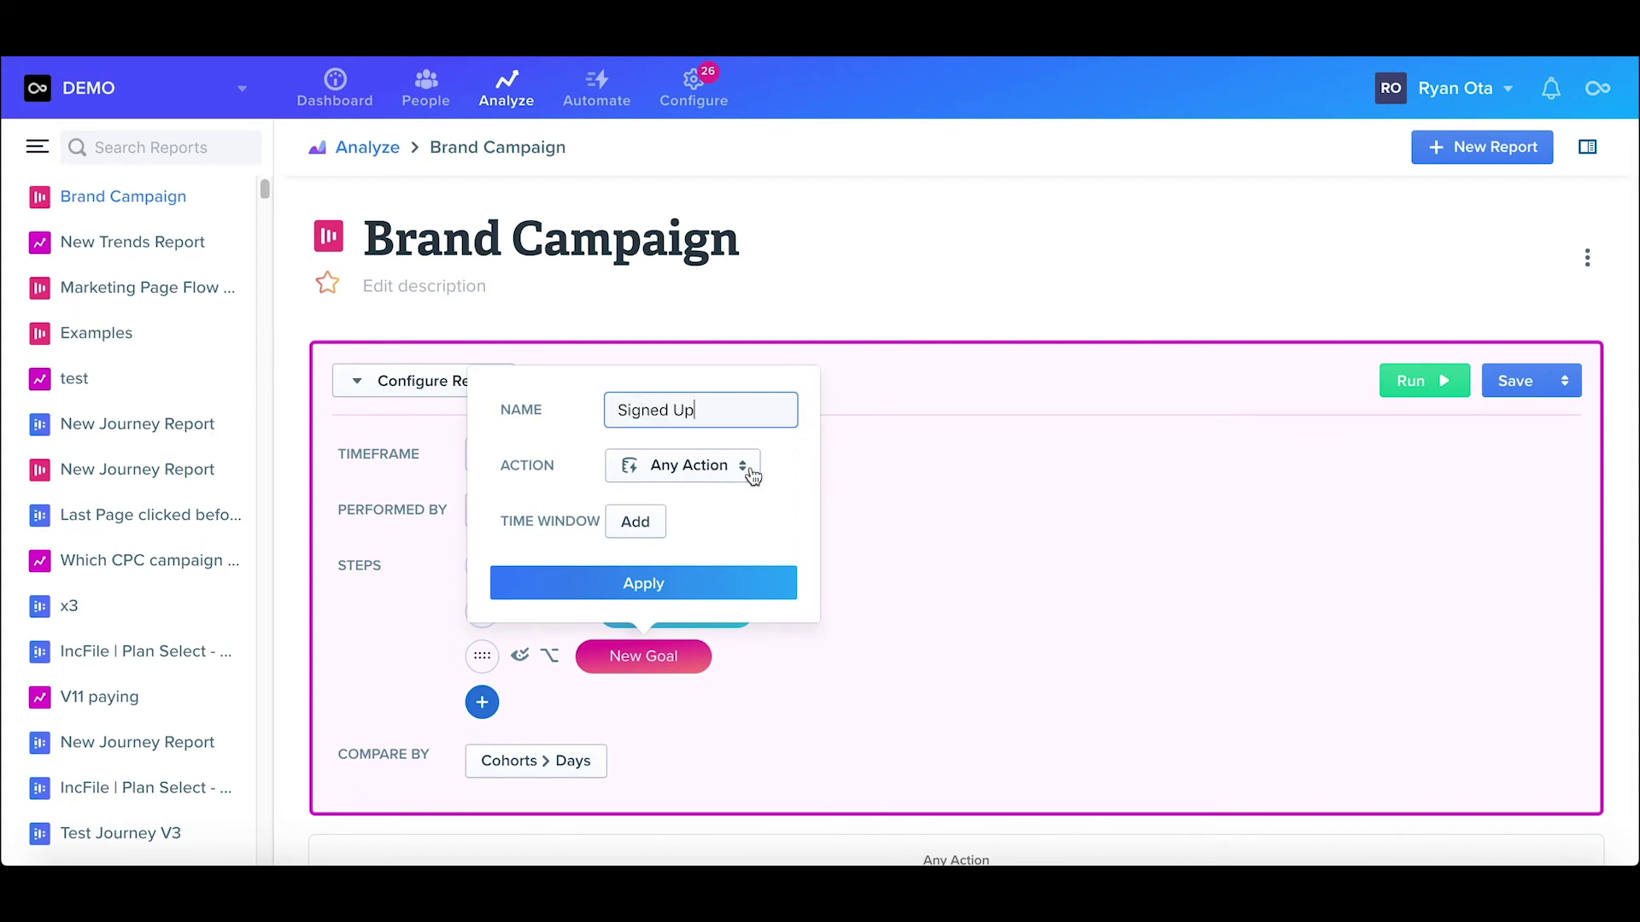
click(751, 473)
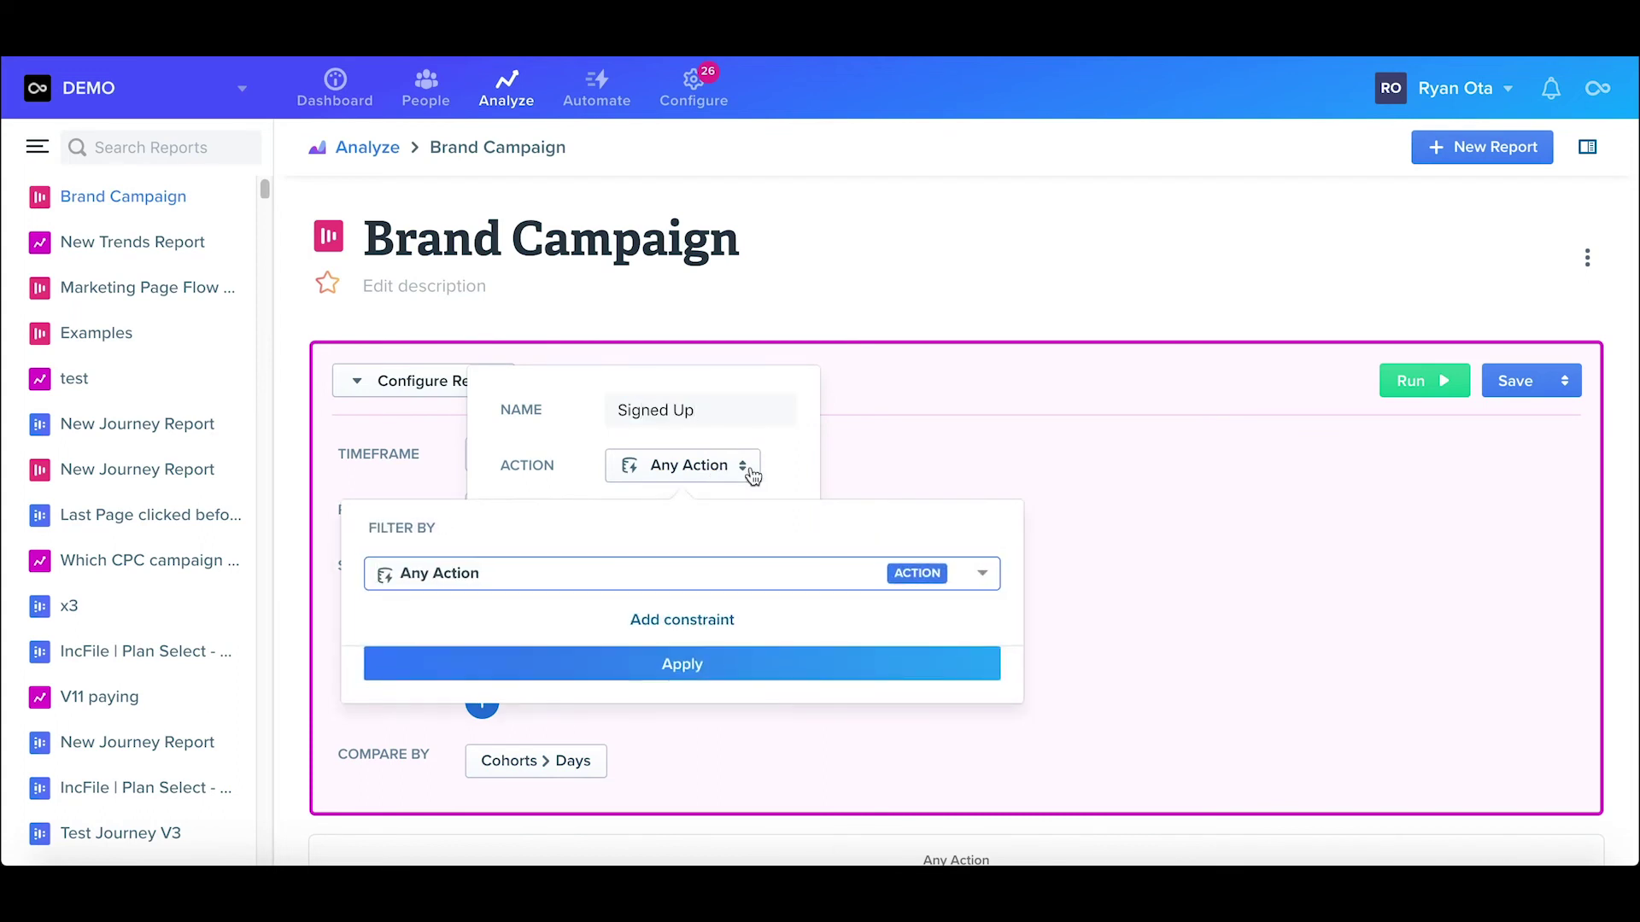
text(sign)
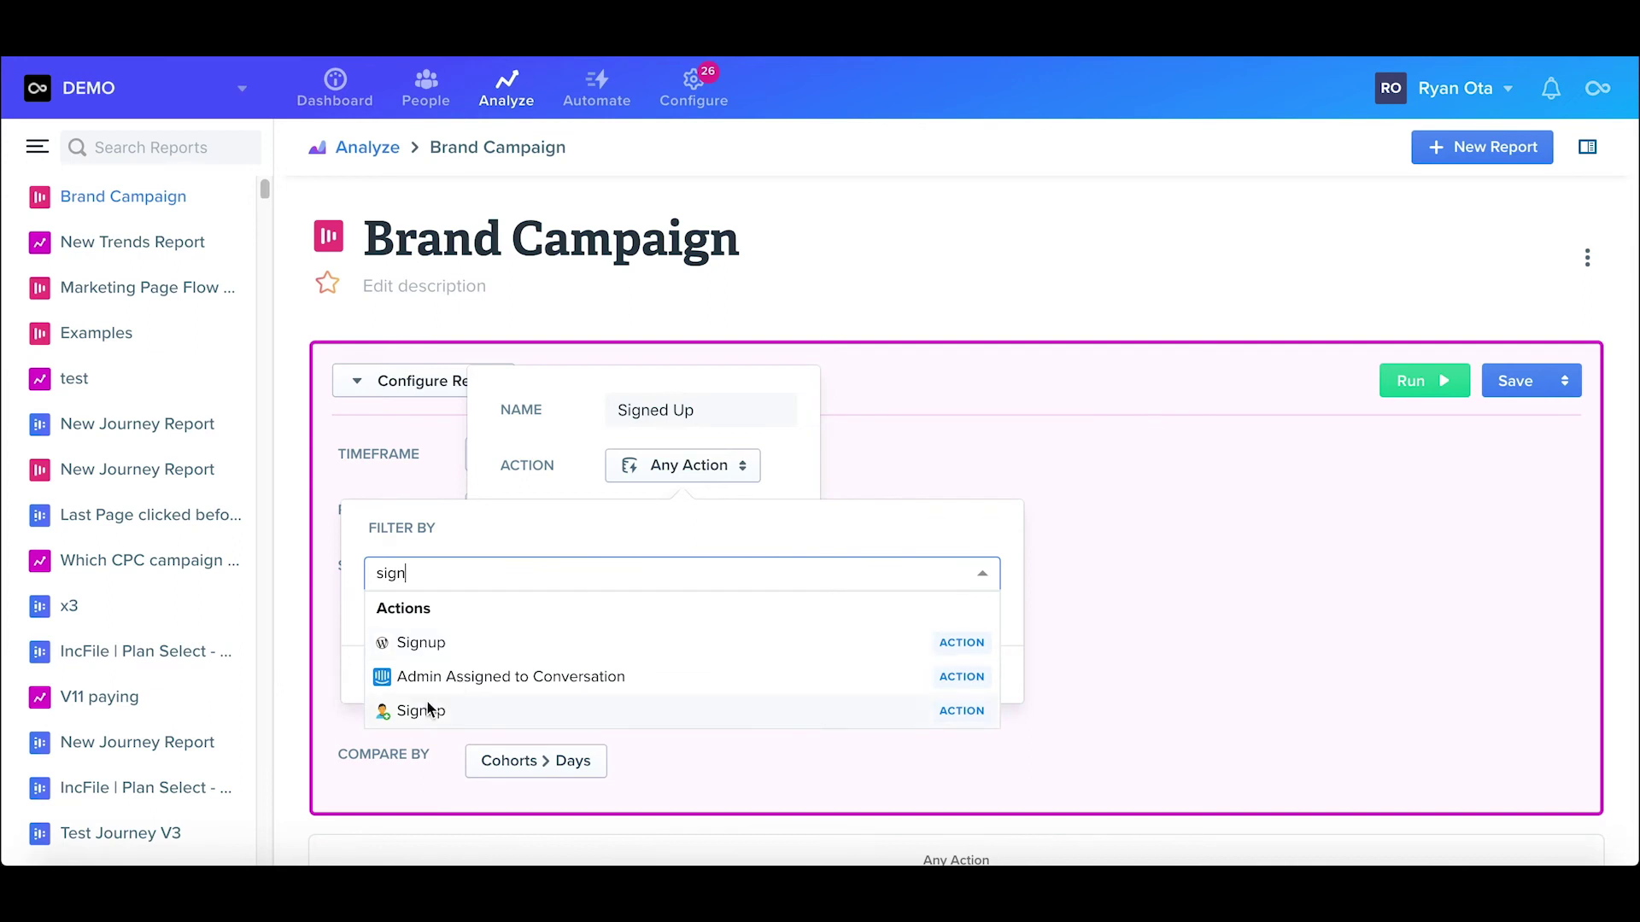
click(421, 711)
click(598, 666)
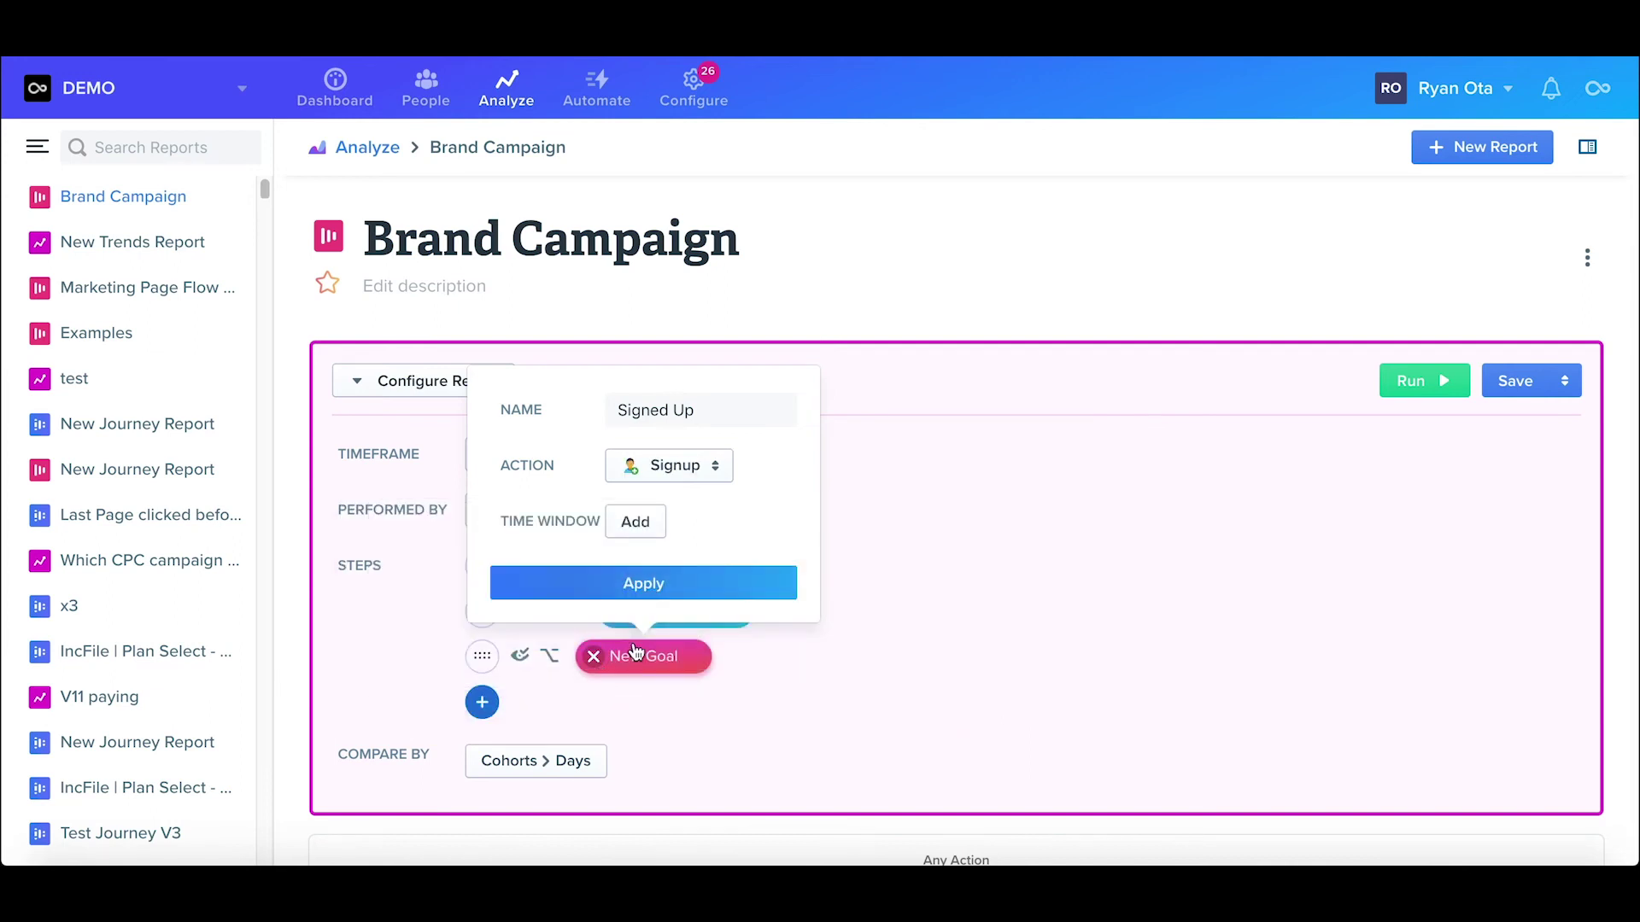
click(686, 589)
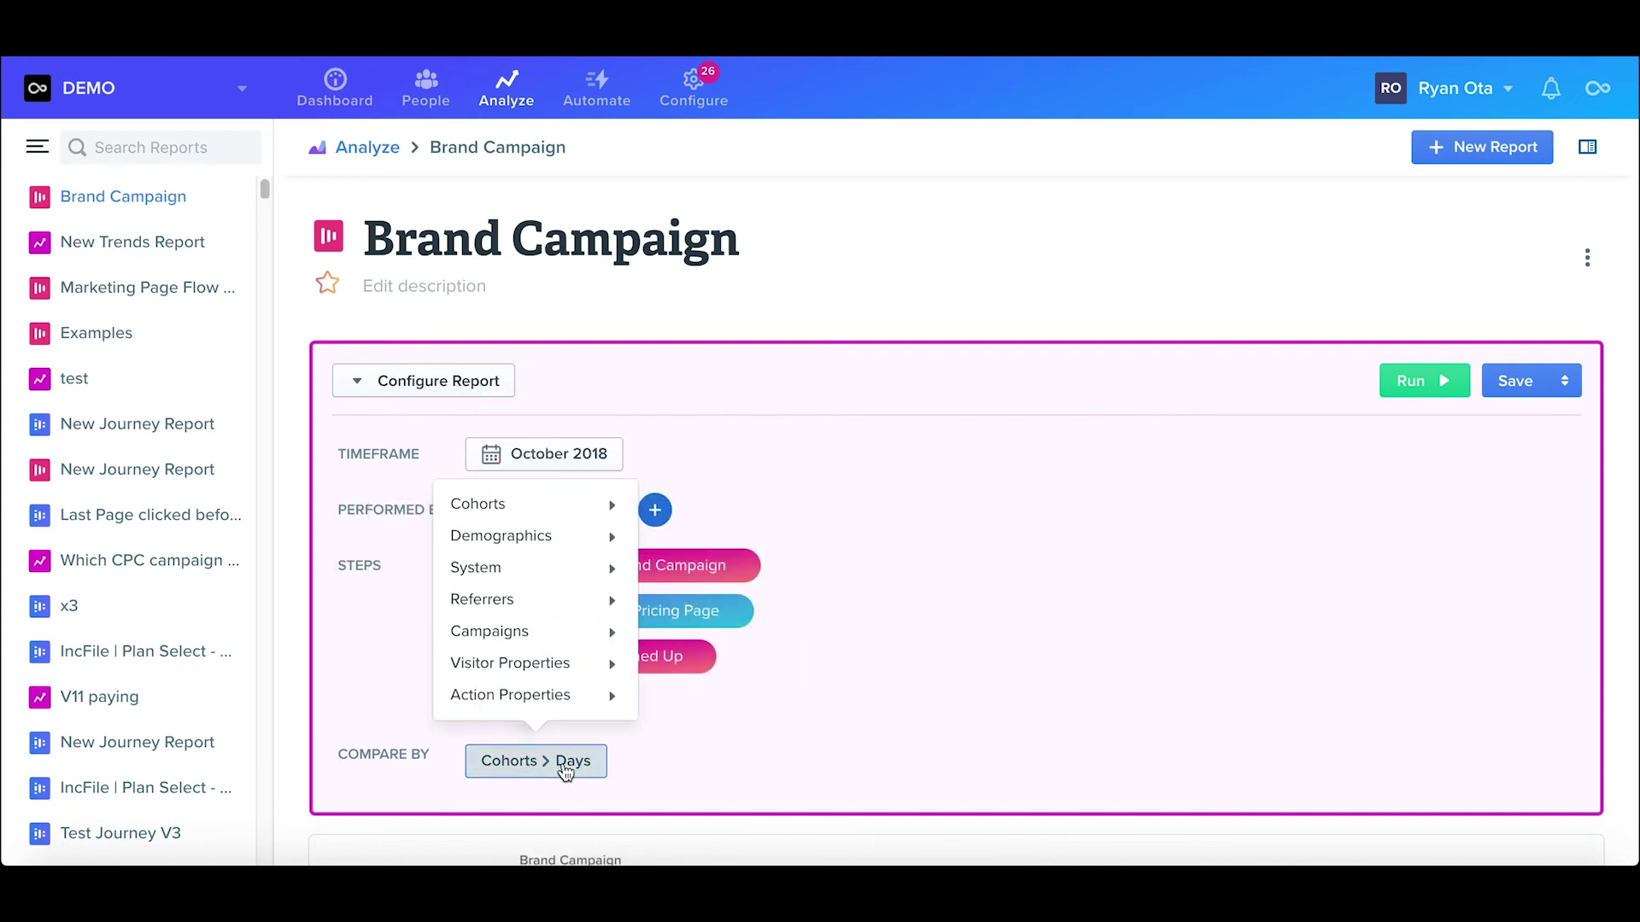
Compare the journey by weekly cohorts and run the report
mouse_move(587, 511)
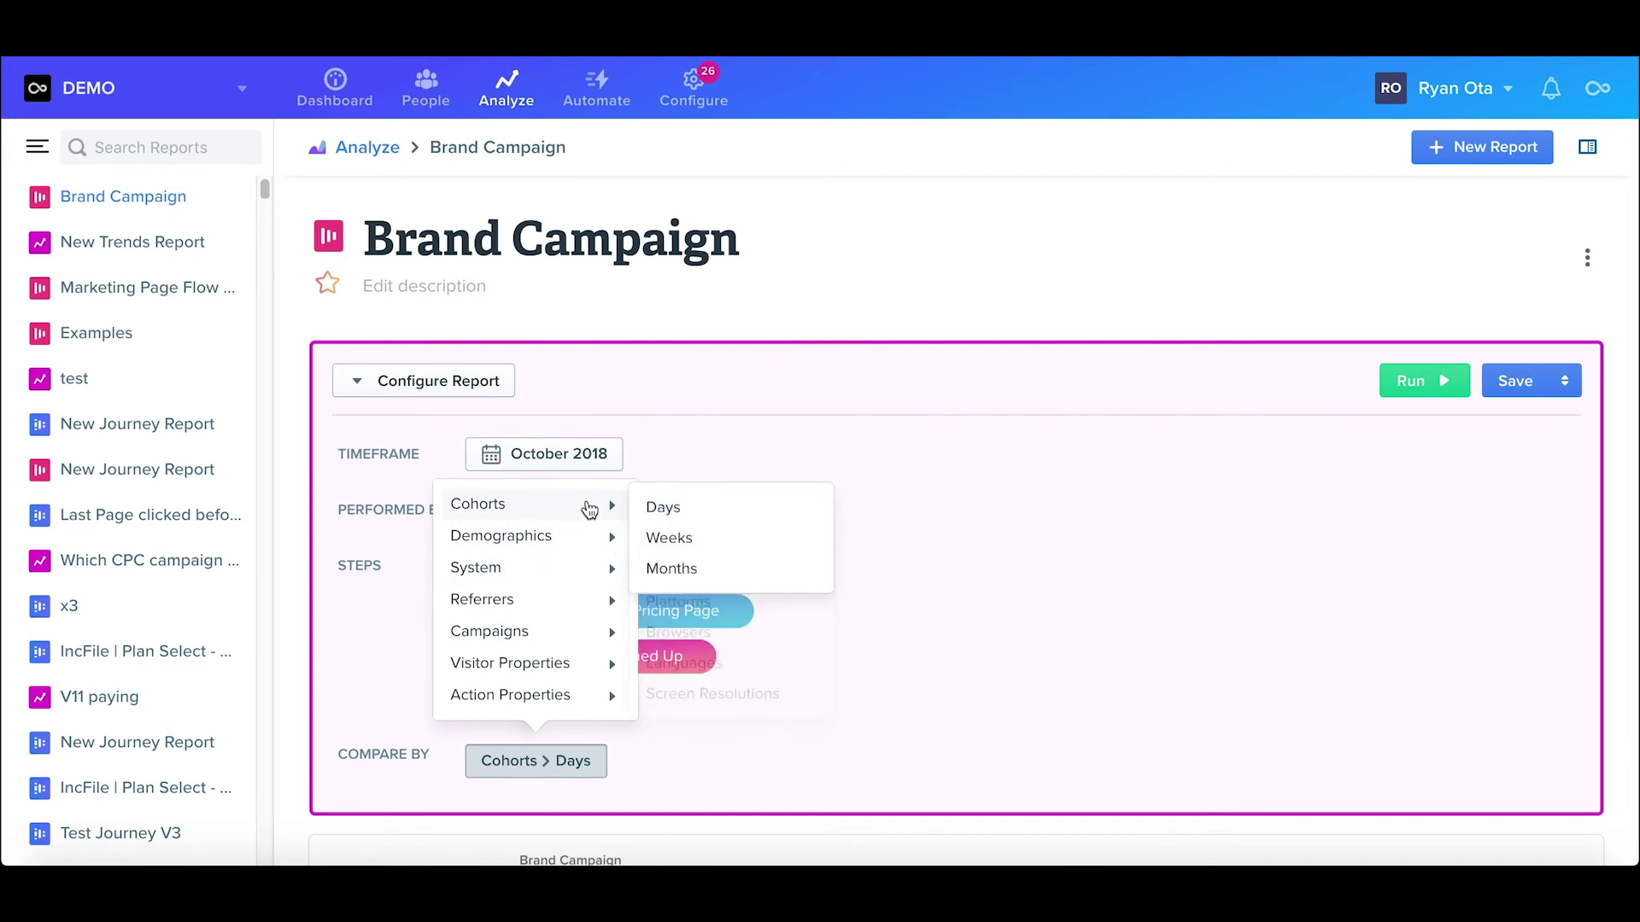
click(724, 538)
click(1418, 381)
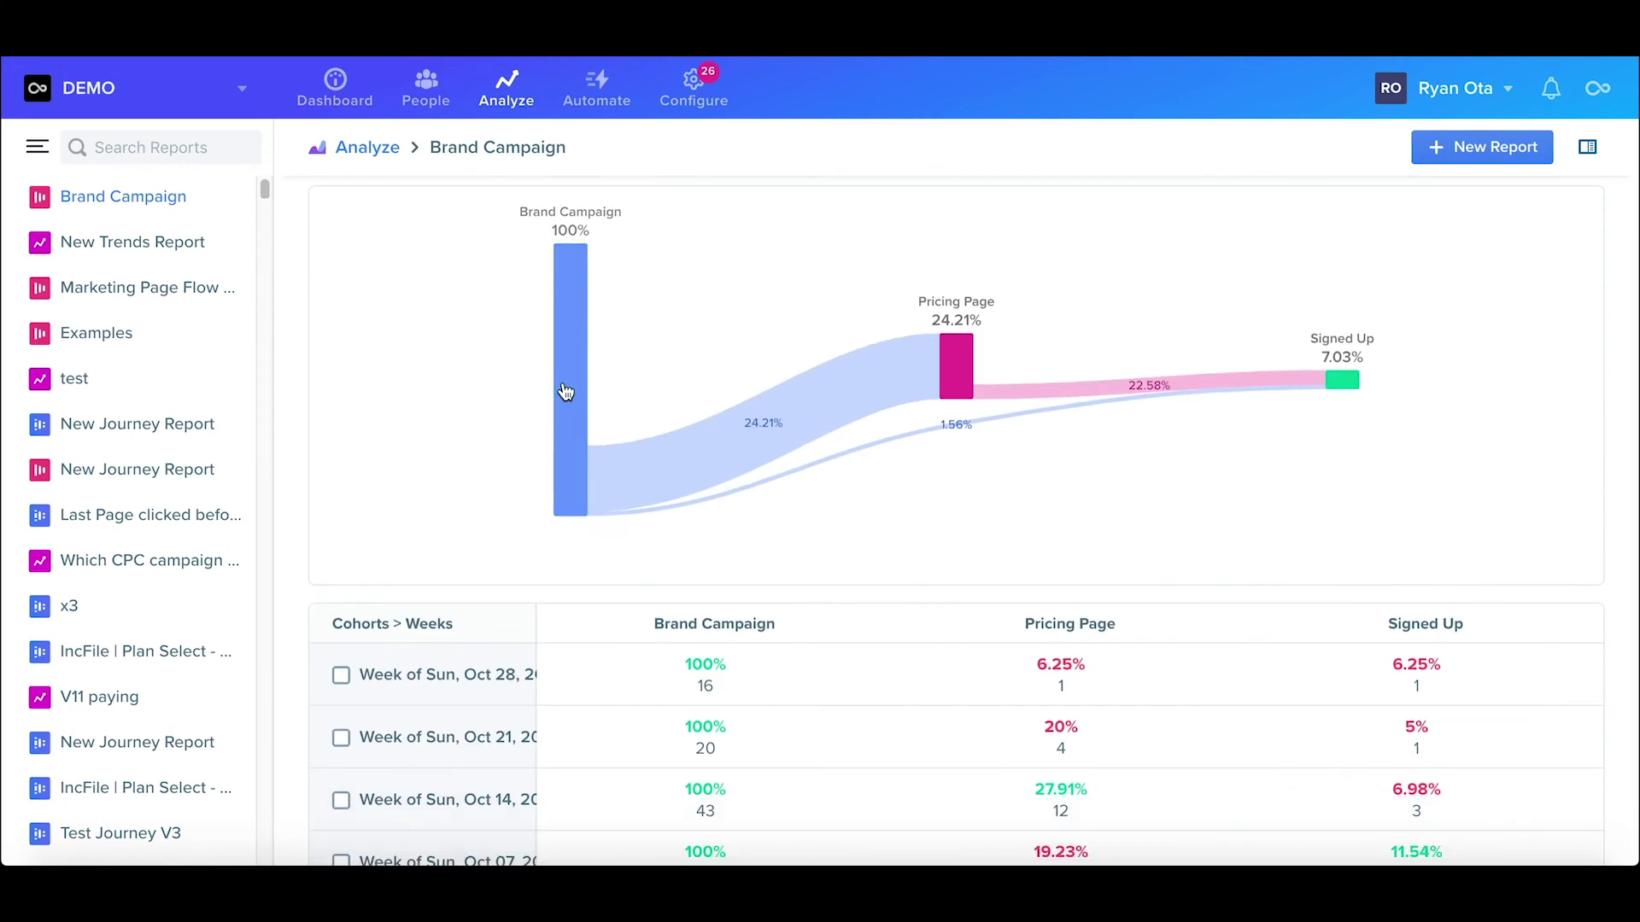
mouse_move(566, 391)
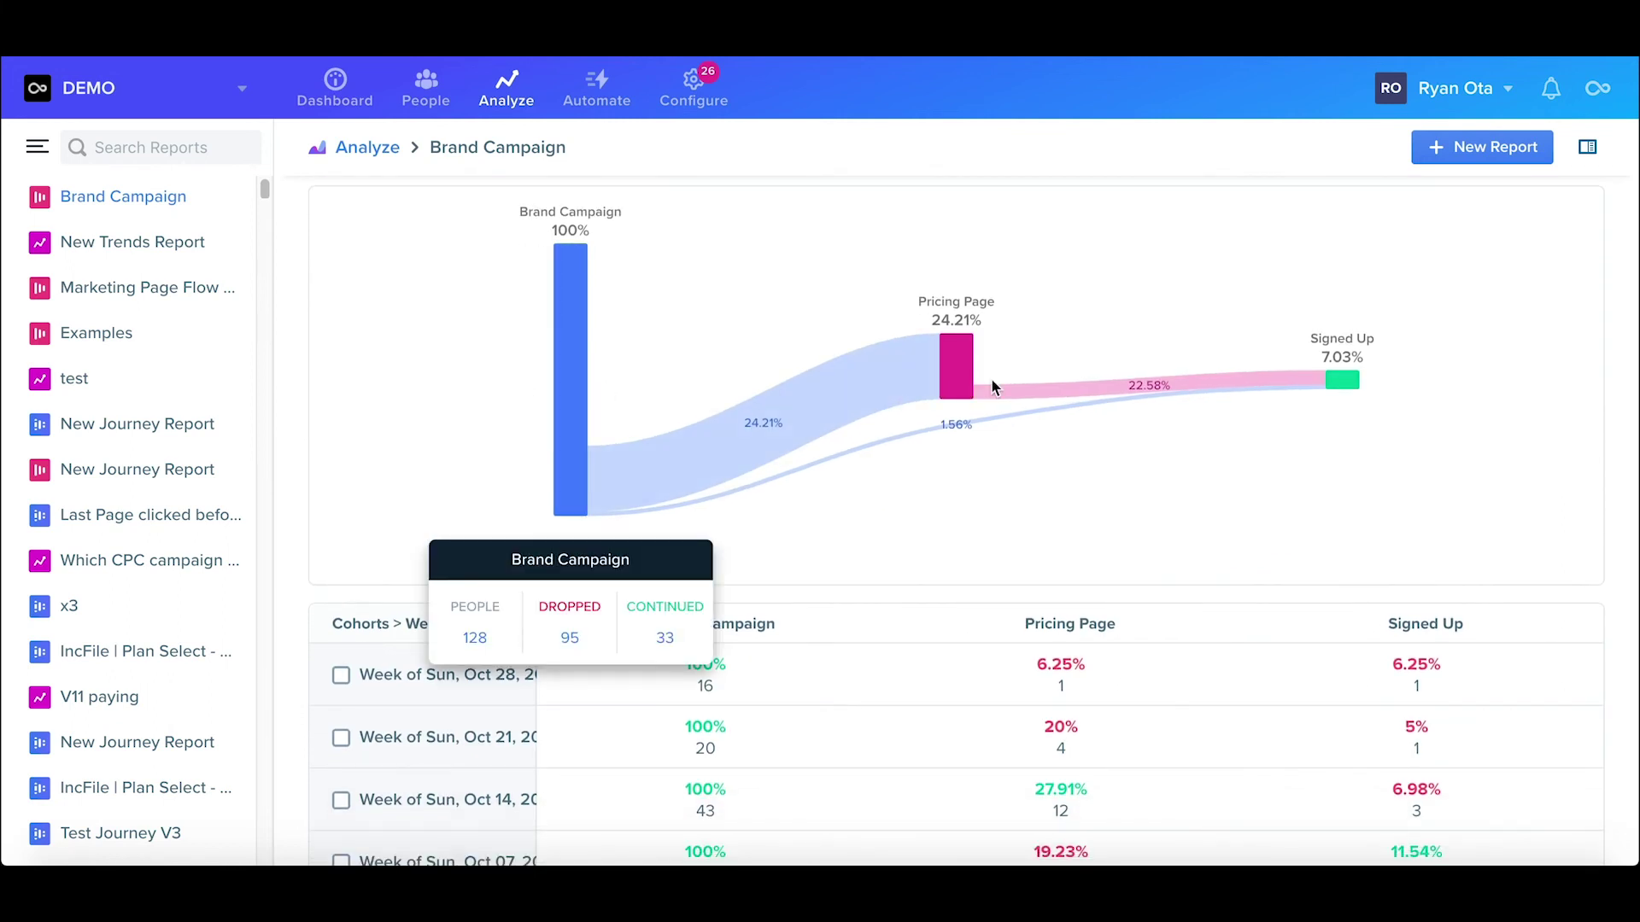
mouse_move(964, 383)
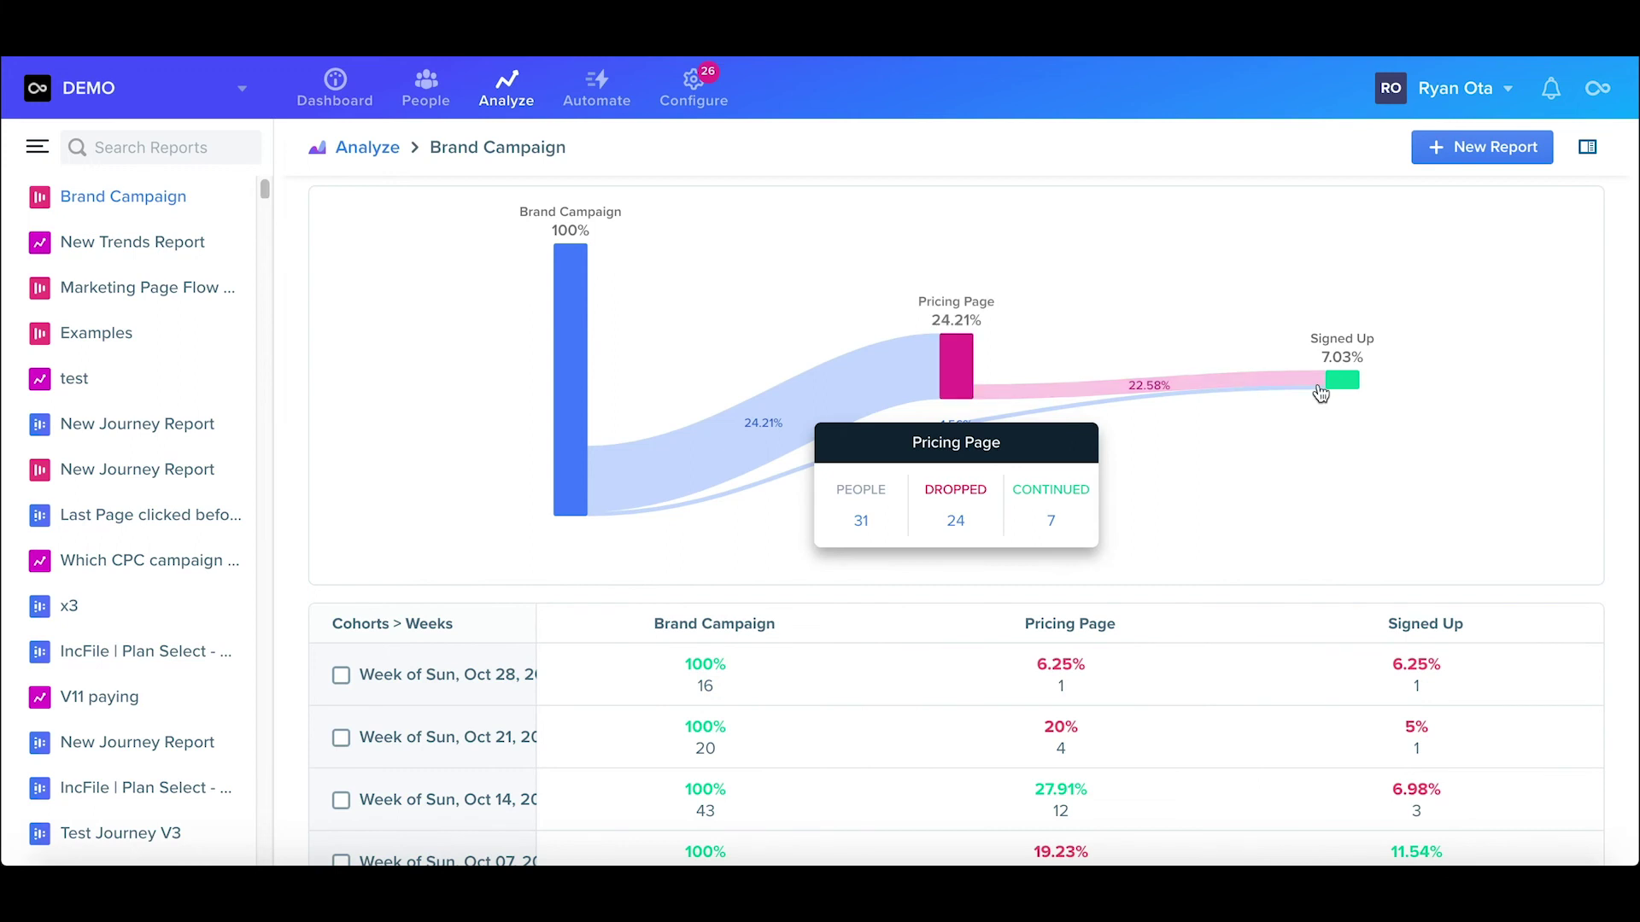
mouse_move(1336, 392)
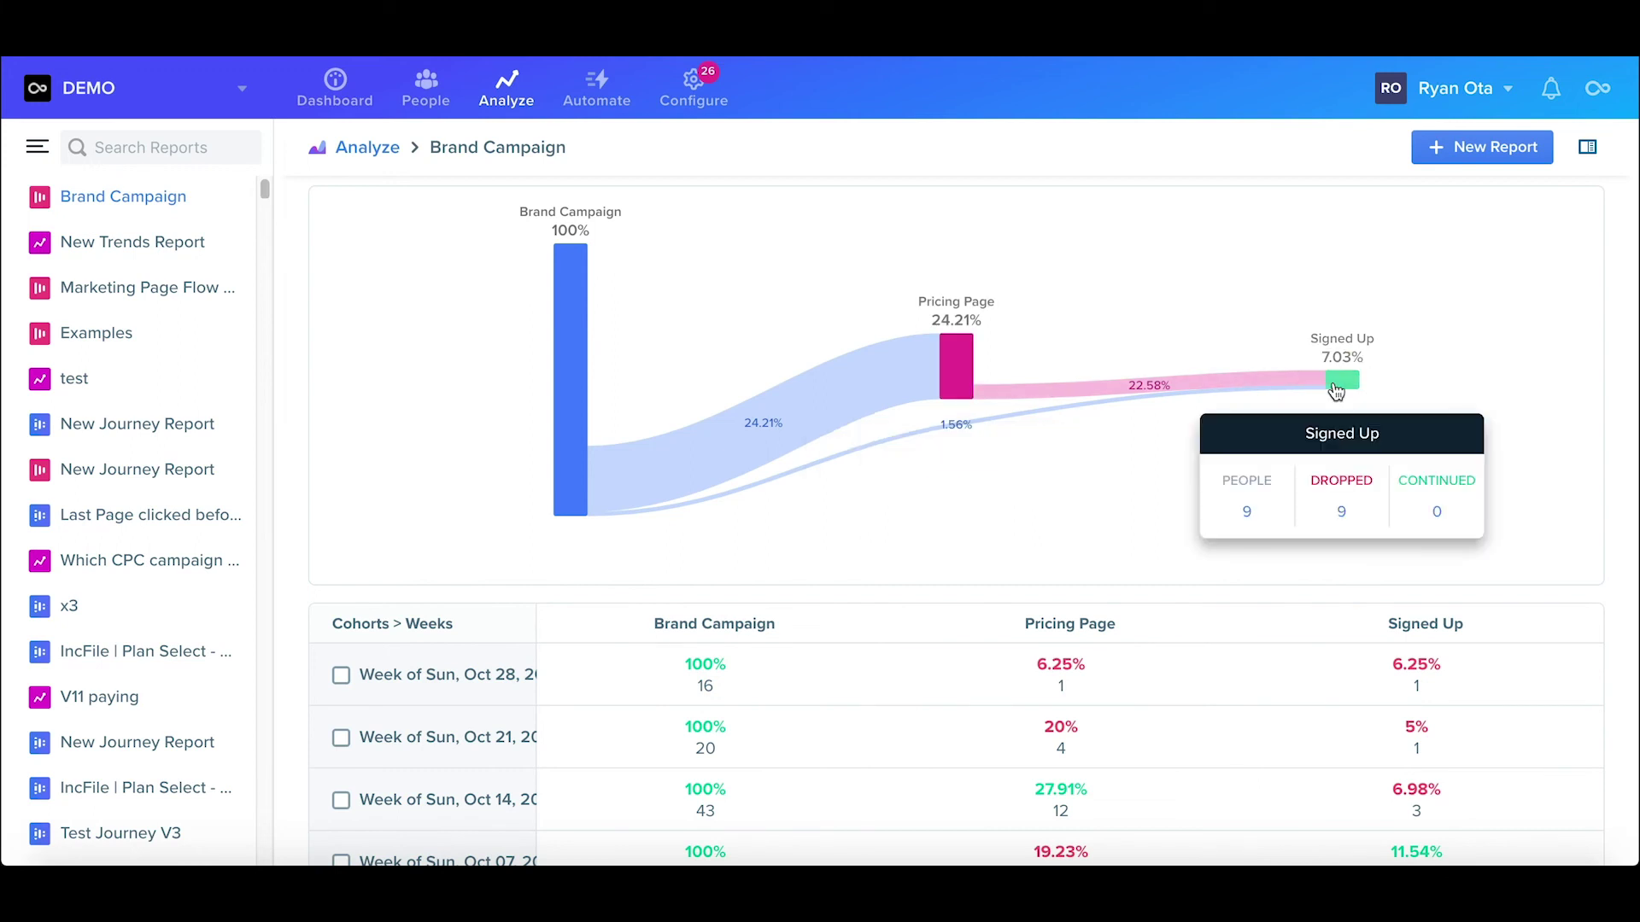
click(1247, 514)
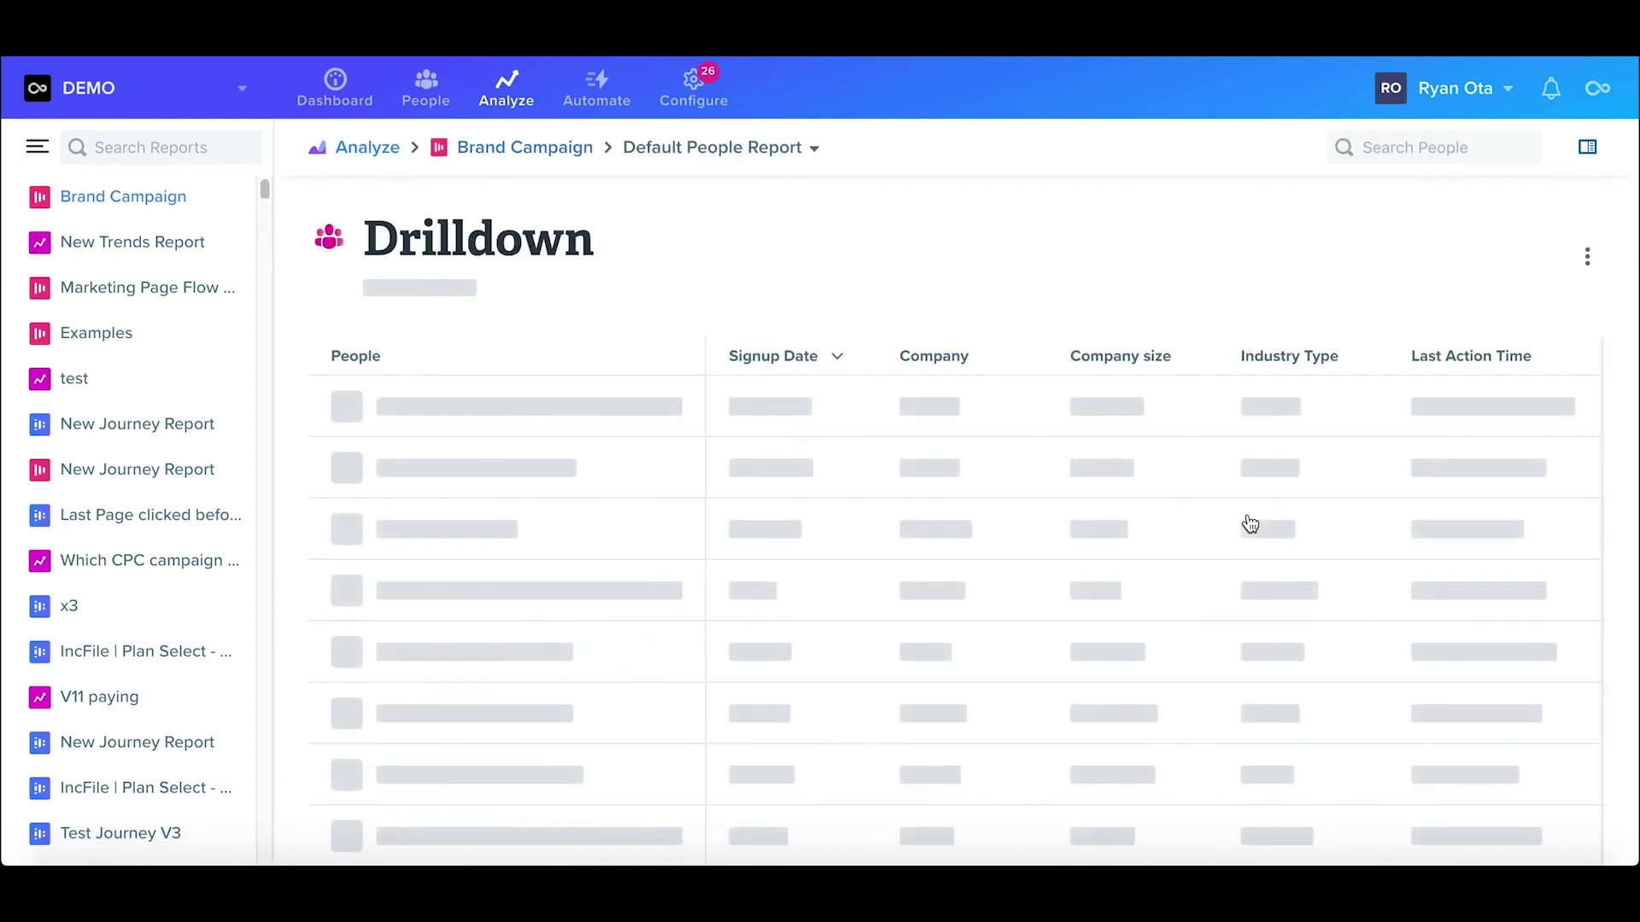